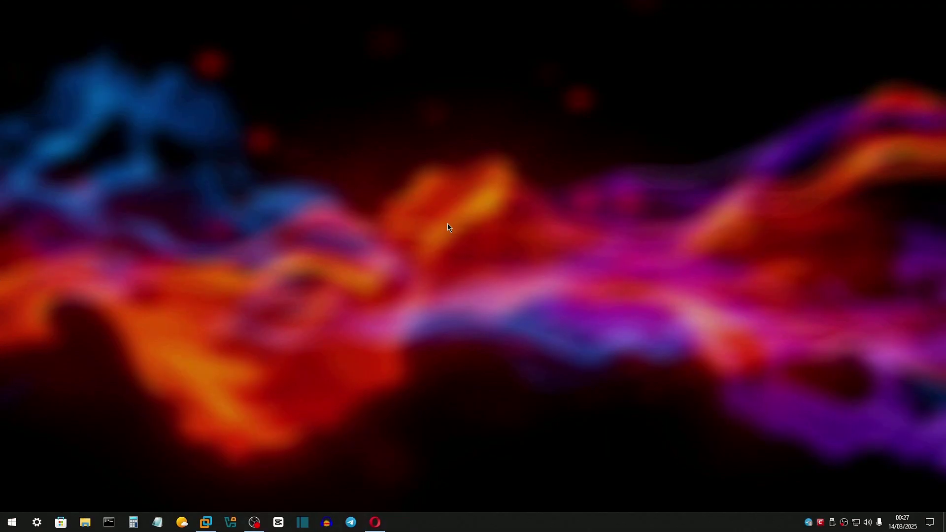
Step: Check the current date and time in the host desktop's calendar and close it
left_click(901, 525)
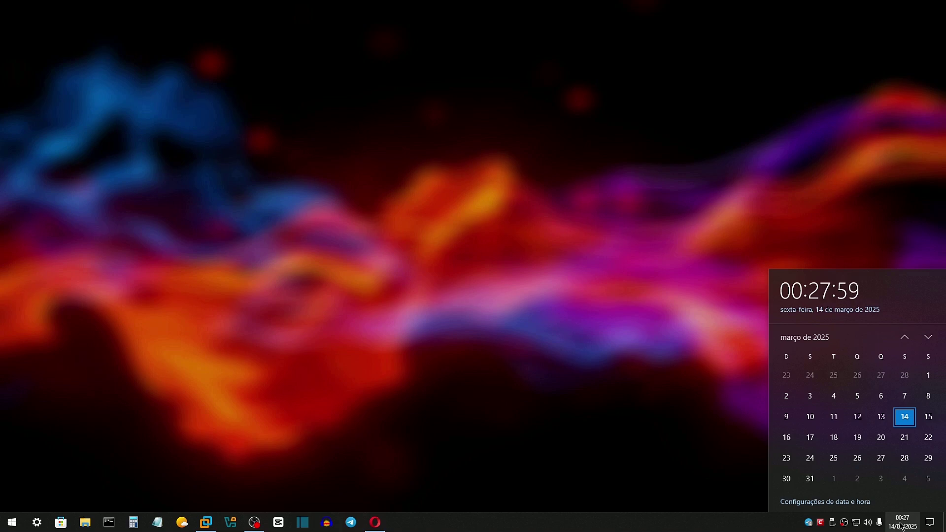
left_click(899, 526)
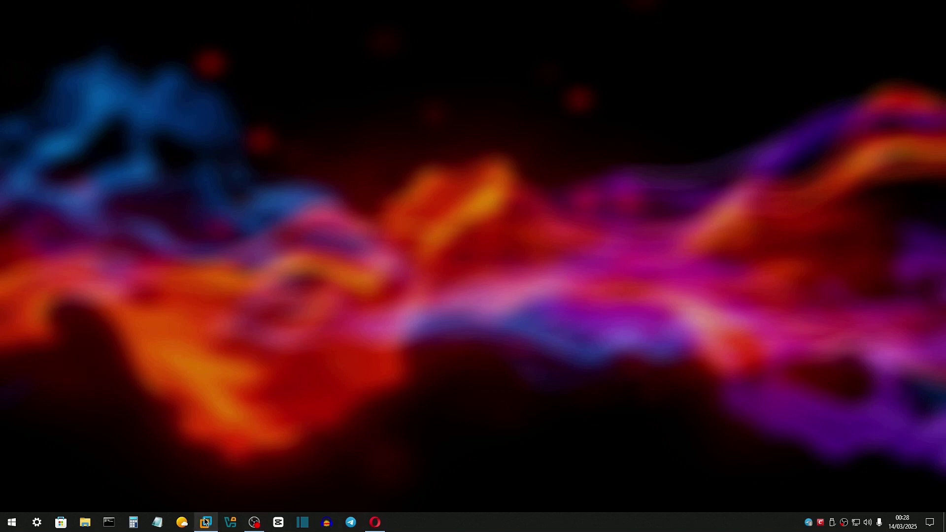
Step: Switch to VMware Workstation and open the CIS X EXPLOIT virtual machine
mouse_move(206, 522)
left_click(203, 483)
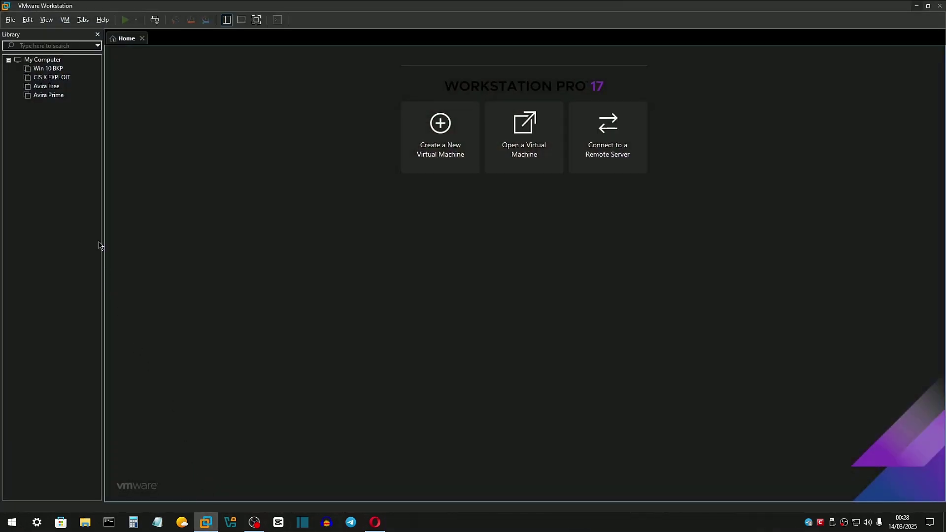
left_click(58, 80)
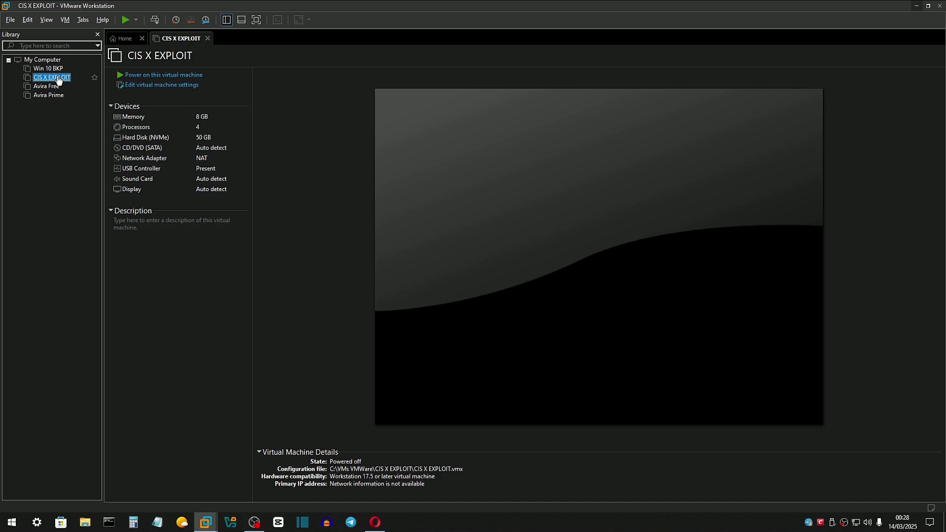
Step: Review the CIS X EXPLOIT virtual machine's hardware settings, from memory and processors through network adapter, sound card and display
right_click(58, 80)
left_click(84, 256)
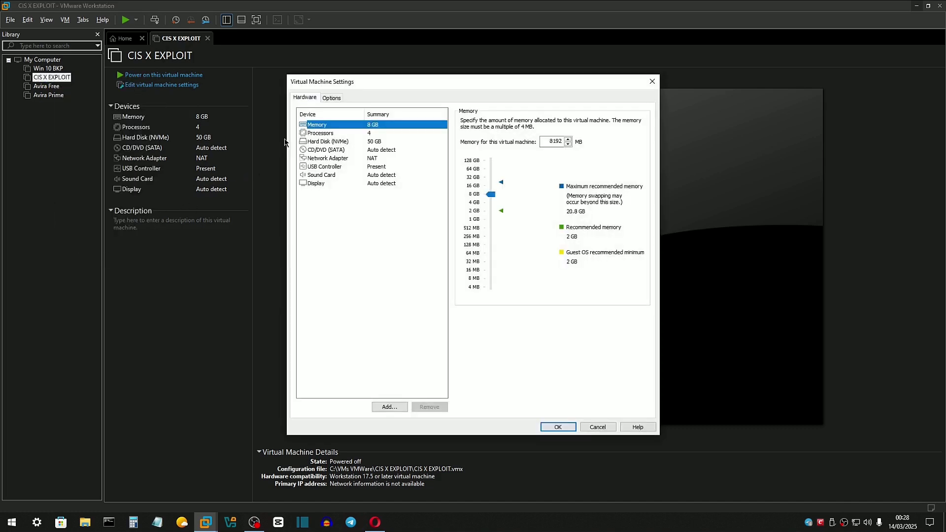
left_click(317, 134)
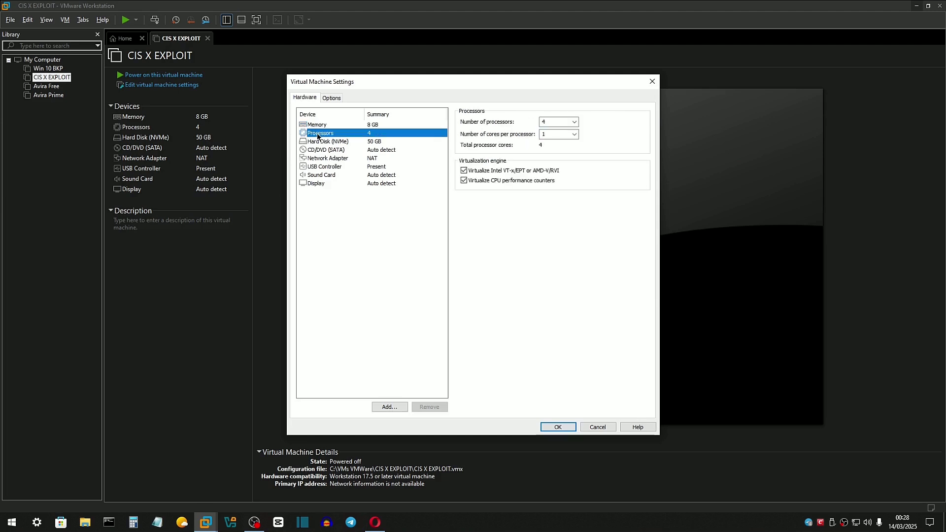
left_click(317, 143)
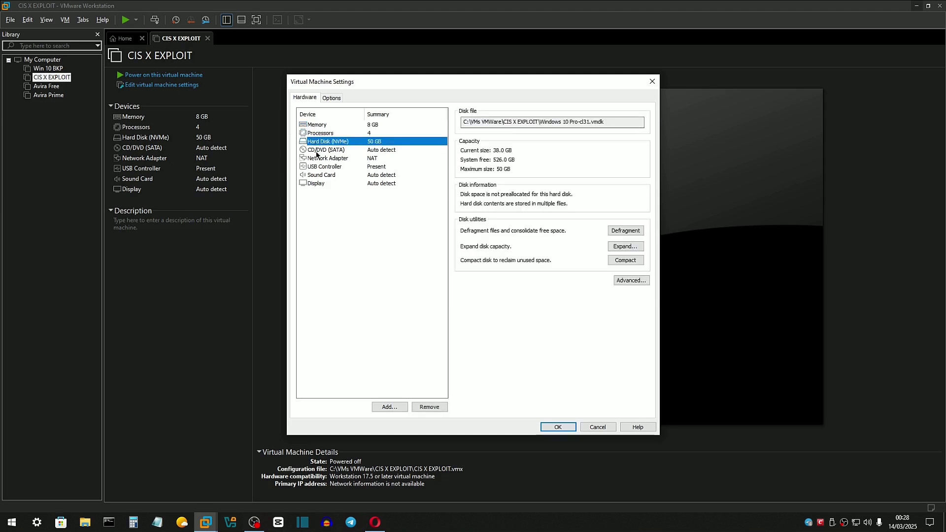
left_click(318, 150)
left_click(320, 159)
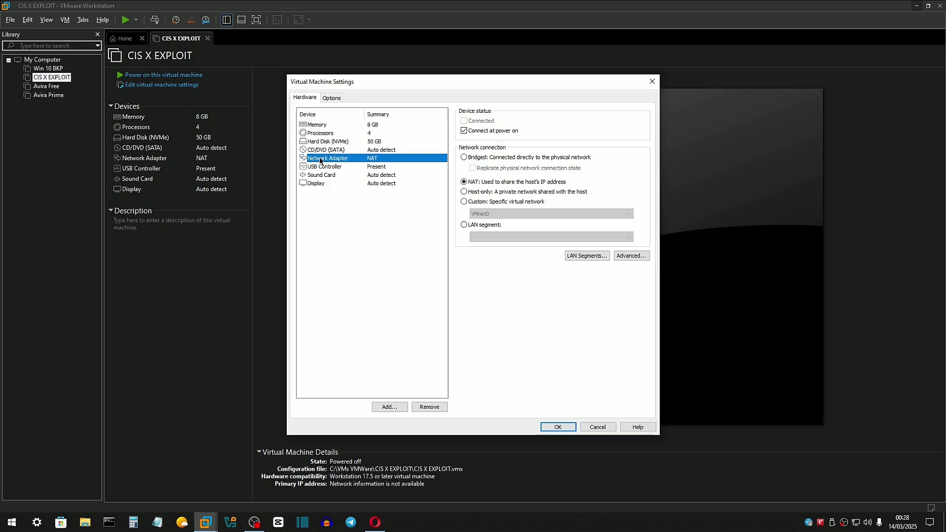
left_click(320, 167)
left_click(320, 177)
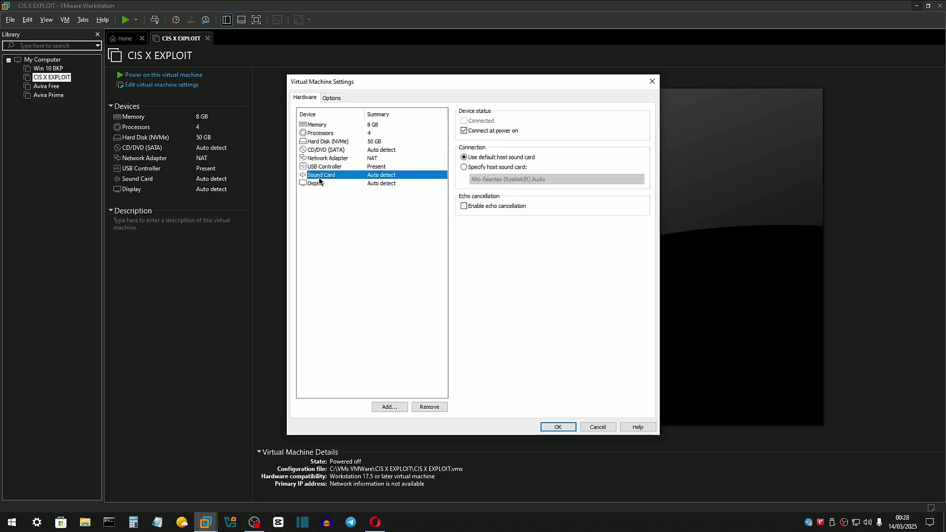
left_click(310, 183)
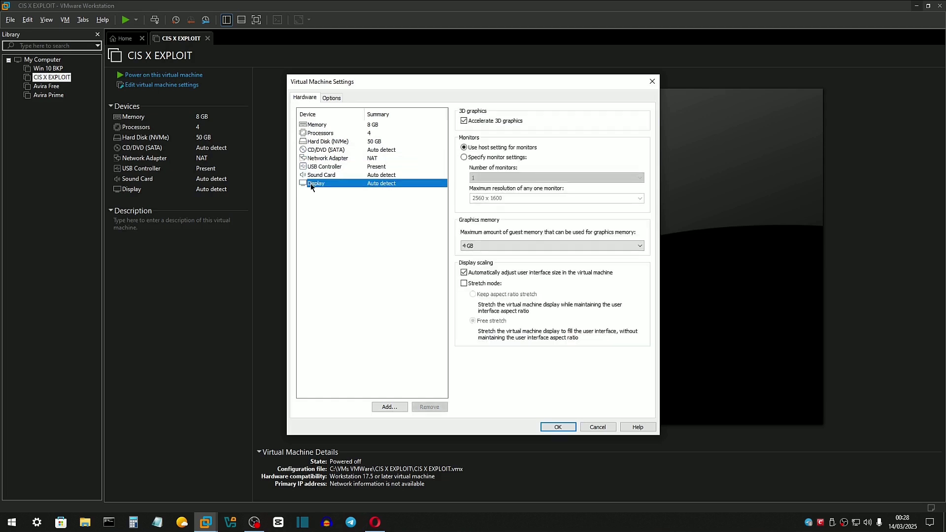
Step: Review the virtual machine's option settings, from General and Power through Guest Isolation, VNC Connections and Advanced, and close the settings dialog
left_click(332, 99)
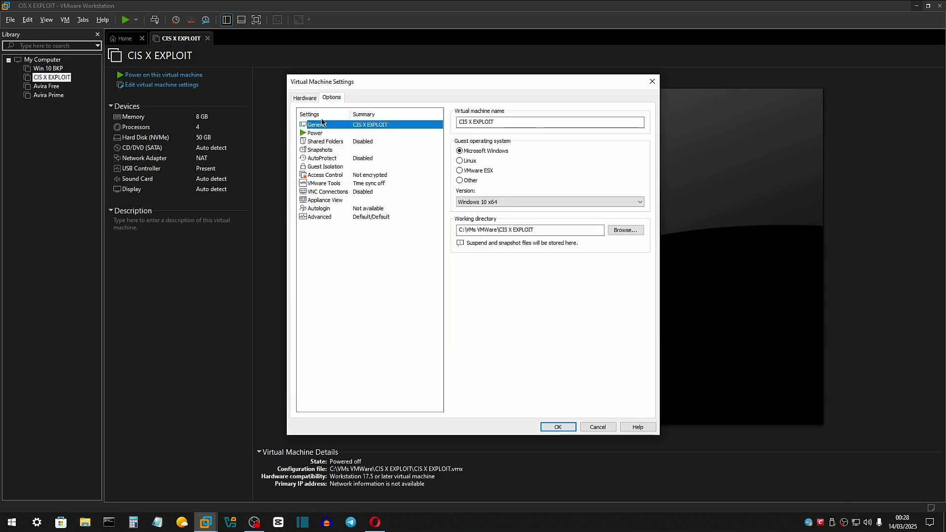
left_click(315, 134)
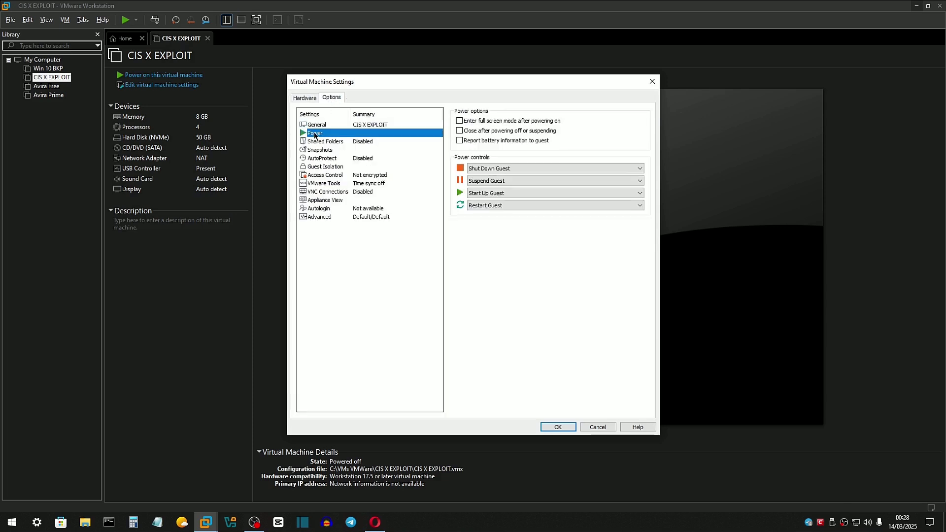
left_click(320, 143)
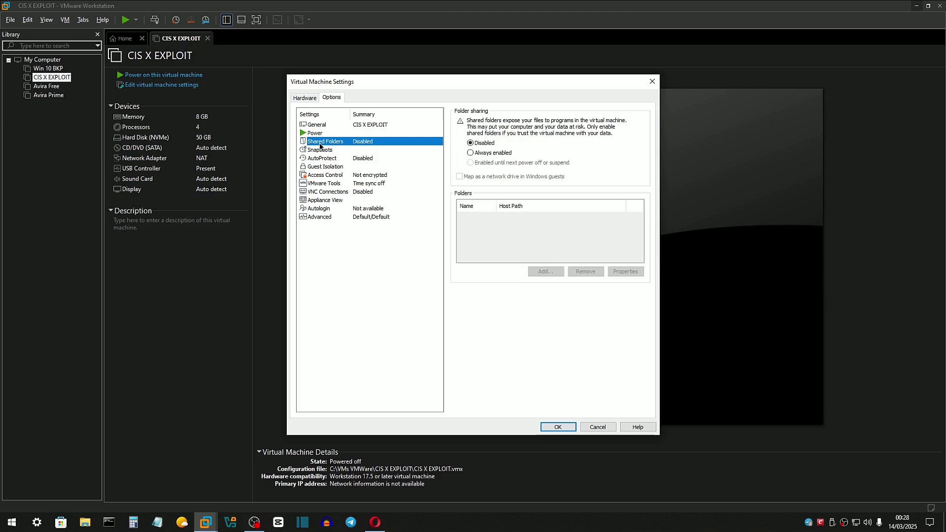
left_click(319, 150)
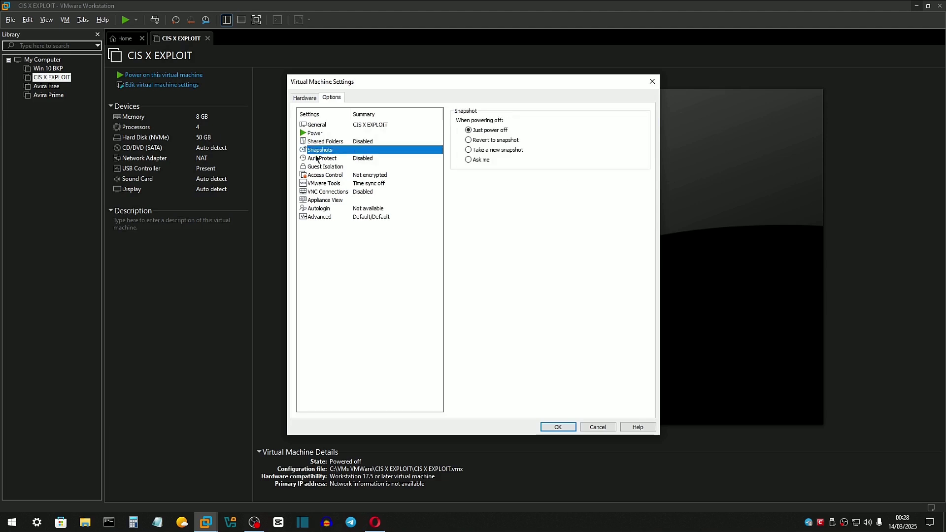
left_click(315, 160)
left_click(322, 168)
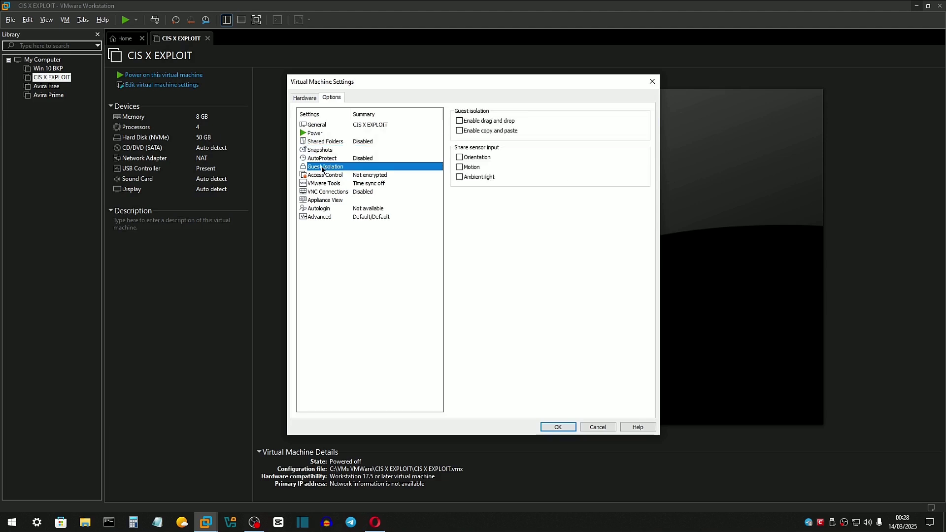
left_click(323, 176)
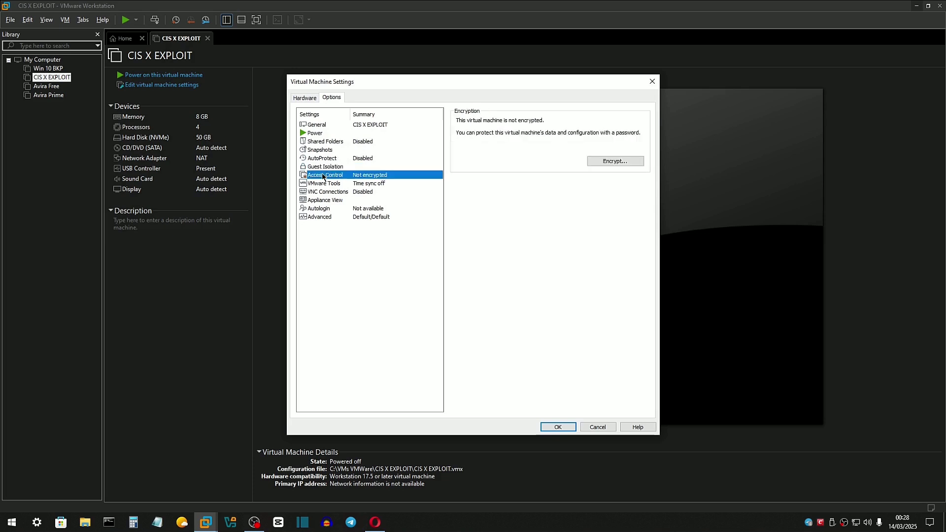
left_click(320, 184)
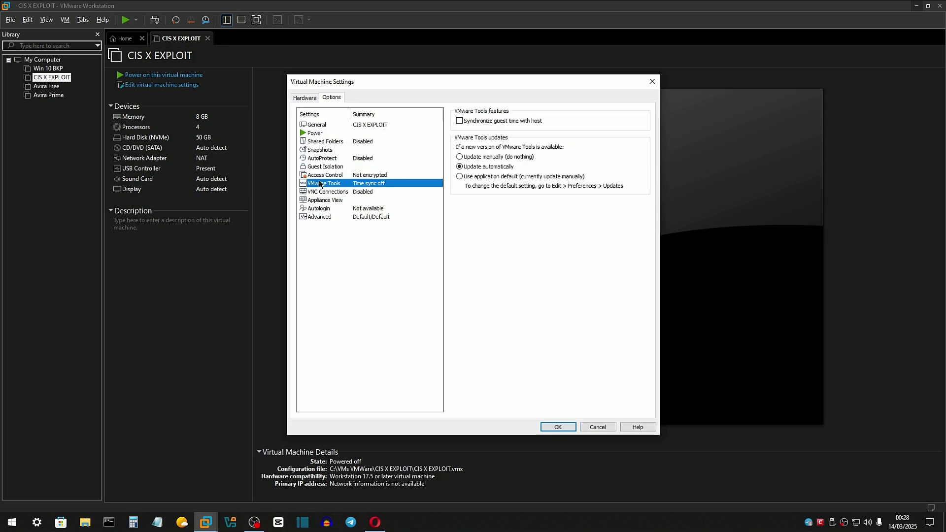
left_click(324, 193)
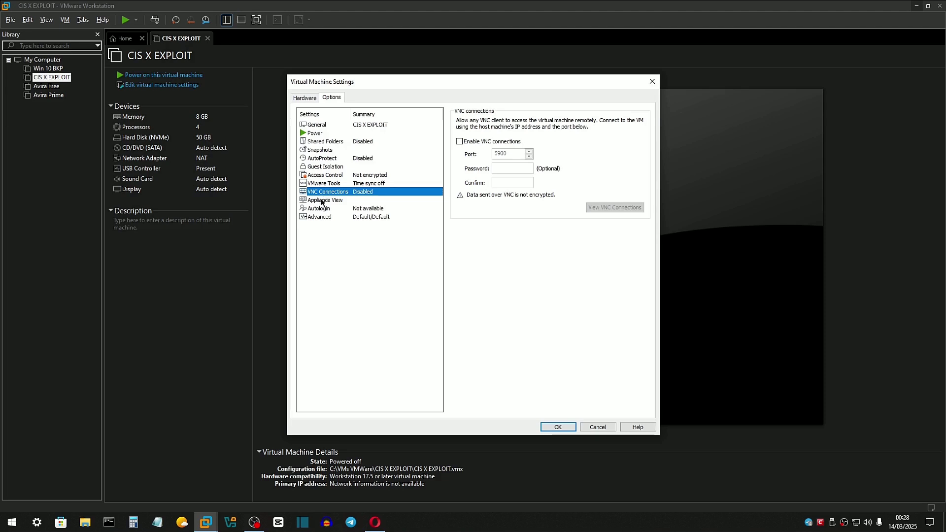
left_click(324, 200)
left_click(319, 210)
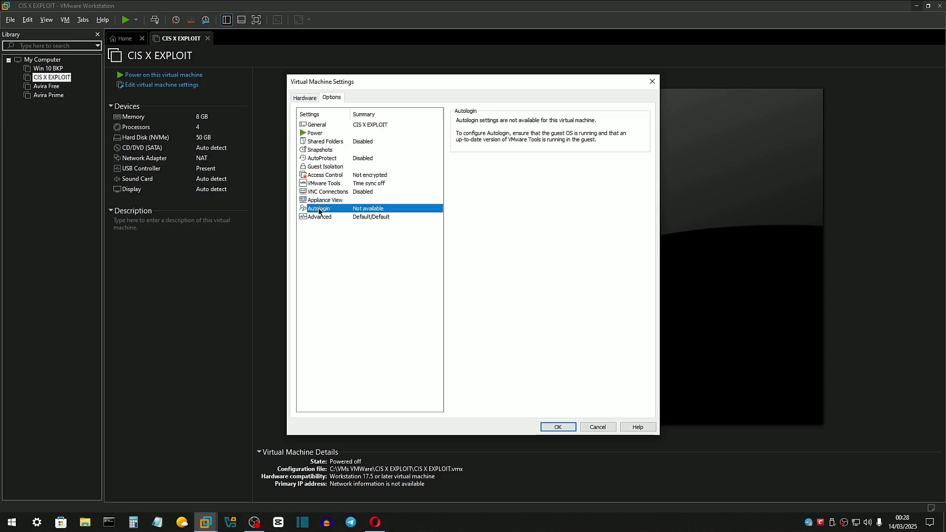
left_click(320, 218)
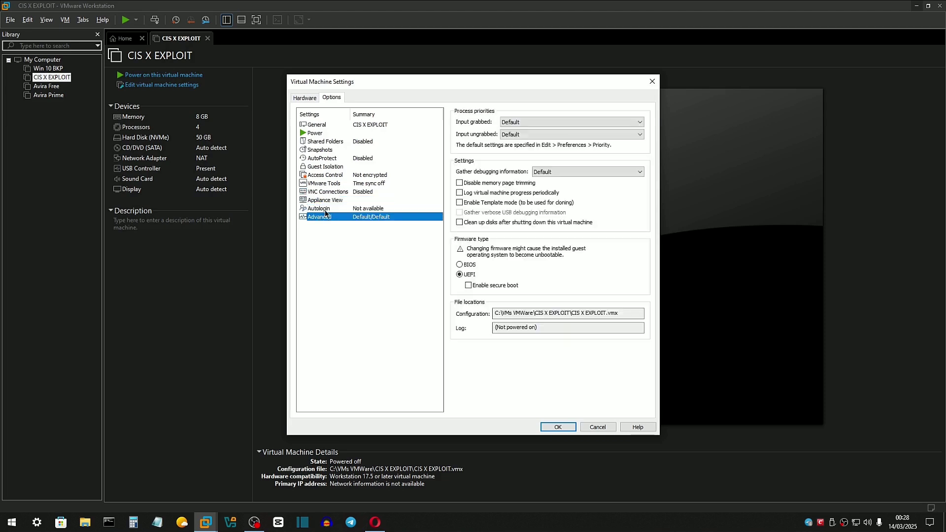
left_click(557, 427)
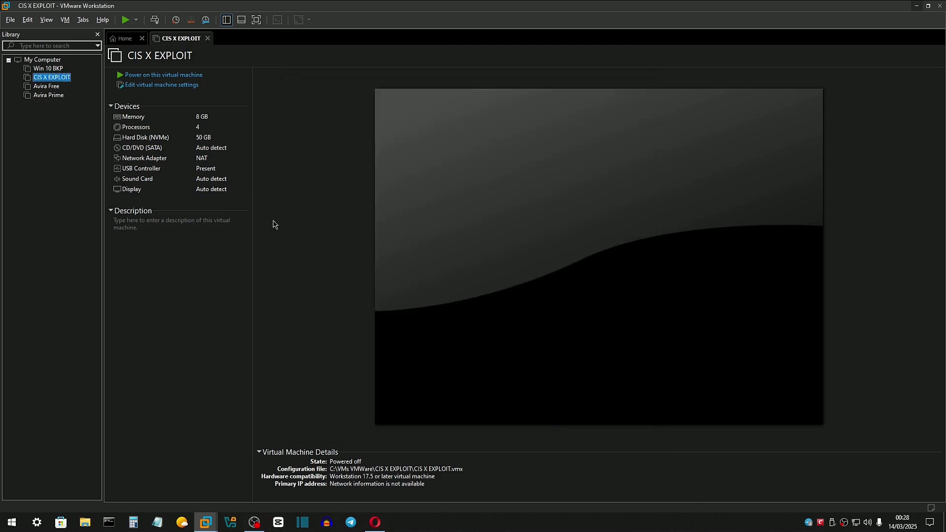
Step: Switch VMware to full screen and power on the CIS X EXPLOIT virtual machine
left_click(256, 20)
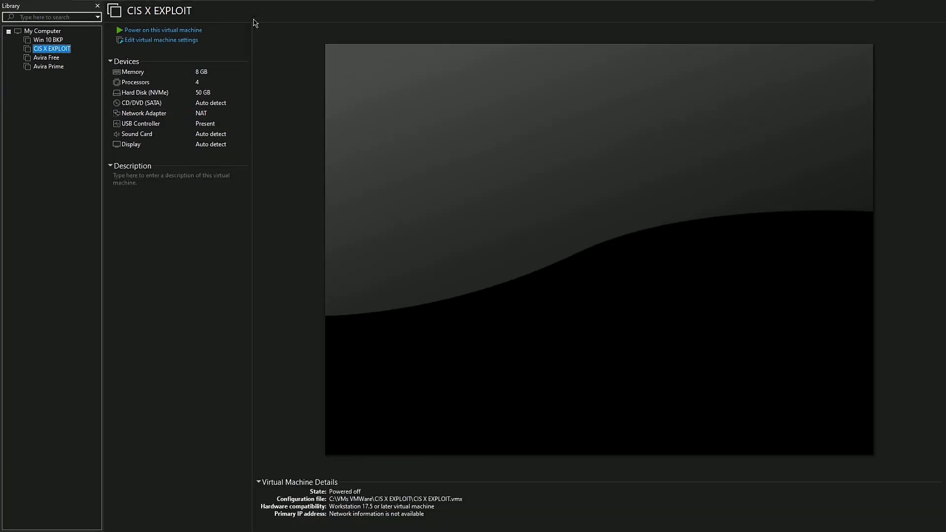
left_click(180, 30)
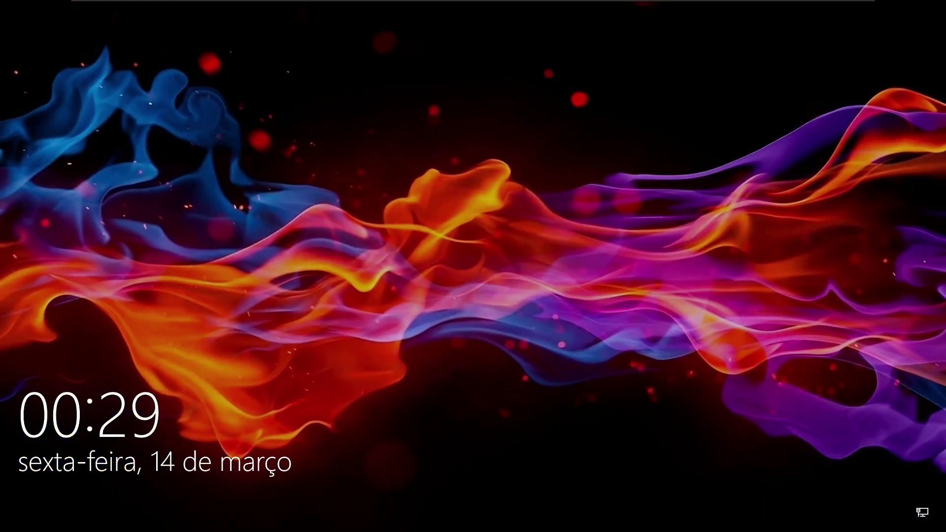
Step: Unlock the guest Windows session by entering the account password
key("space")
type("••••••")
key("Return")
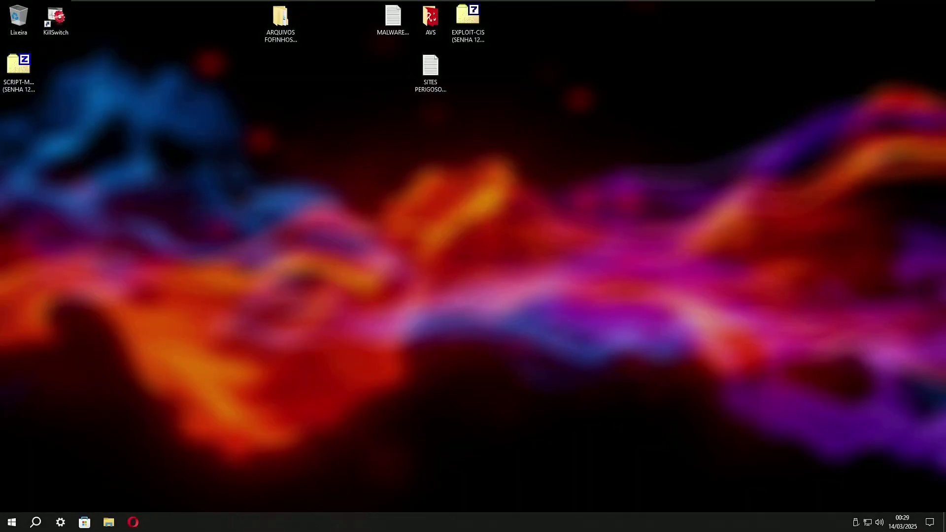
Step: Check the date and time in the guest system's calendar and close it
left_click(903, 522)
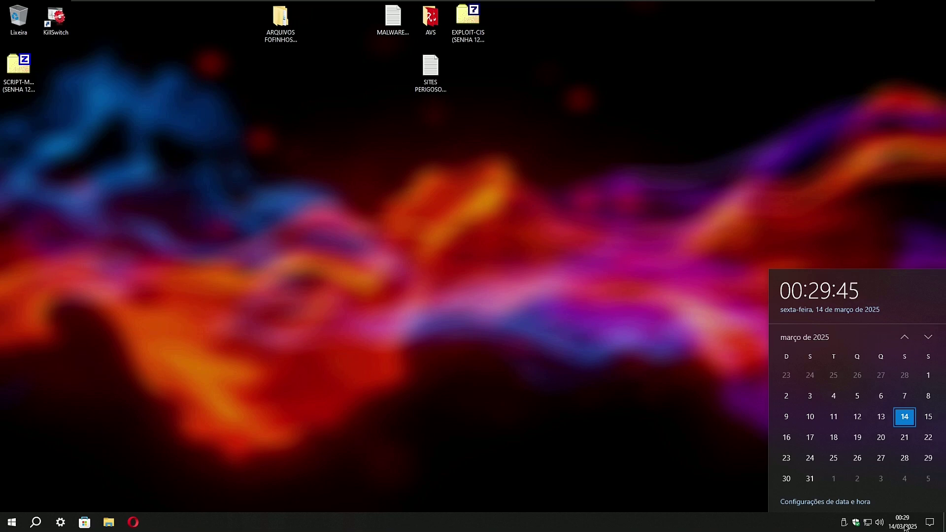
left_click(903, 523)
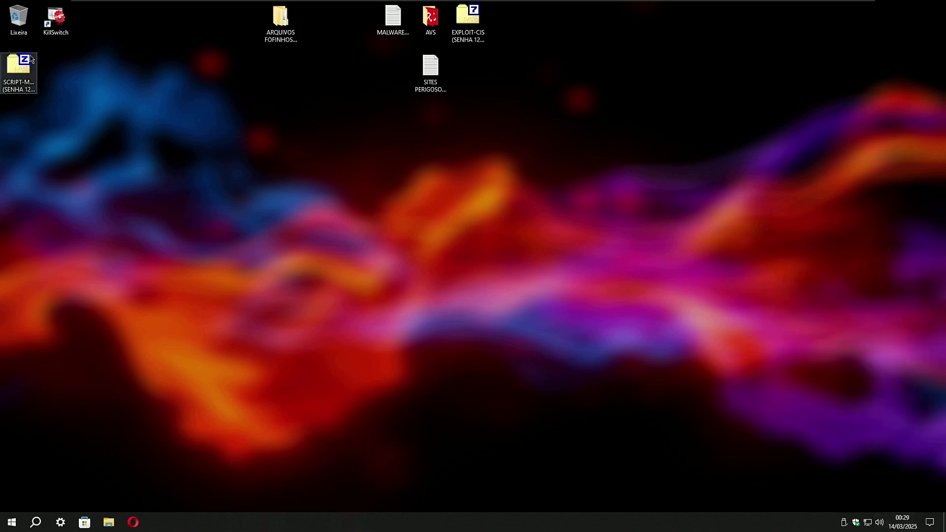
Step: Move the Lixeira icon to the desktop's lower-right corner, the SCRIPT-MAROTO archive near ARQUIVOS FOFINHOS, and KillSwitch to the upper-left corner
left_click_drag(18, 18, 933, 485)
left_click_drag(20, 68, 206, 22)
left_click_drag(54, 22, 16, 23)
left_click(69, 26)
left_click(35, 33)
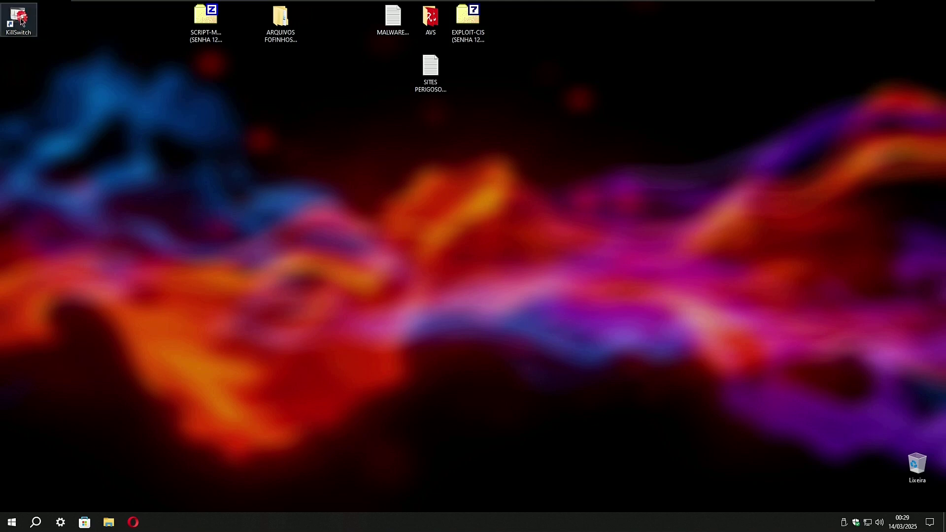
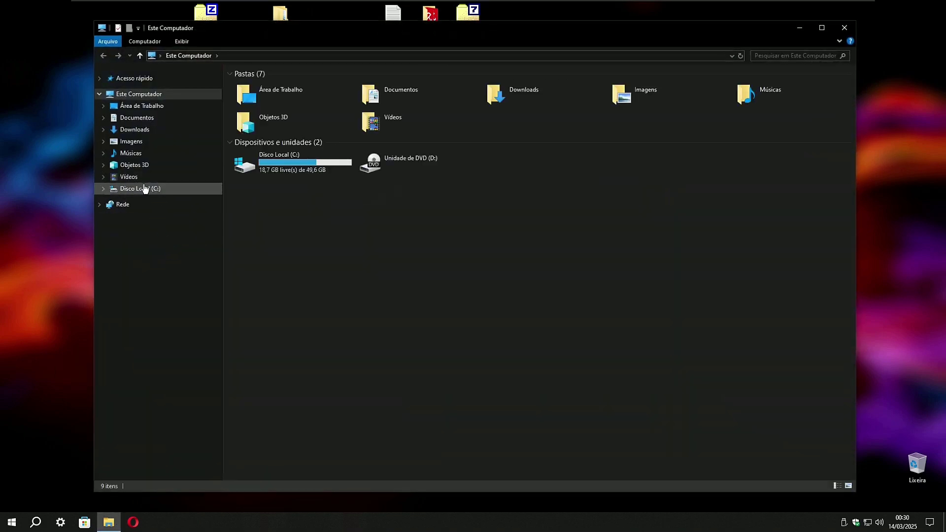
Step: Permanently delete the CCE folder from Meus Apps on Disco Local (C:) and close the file window
left_click(144, 188)
left_click(129, 225)
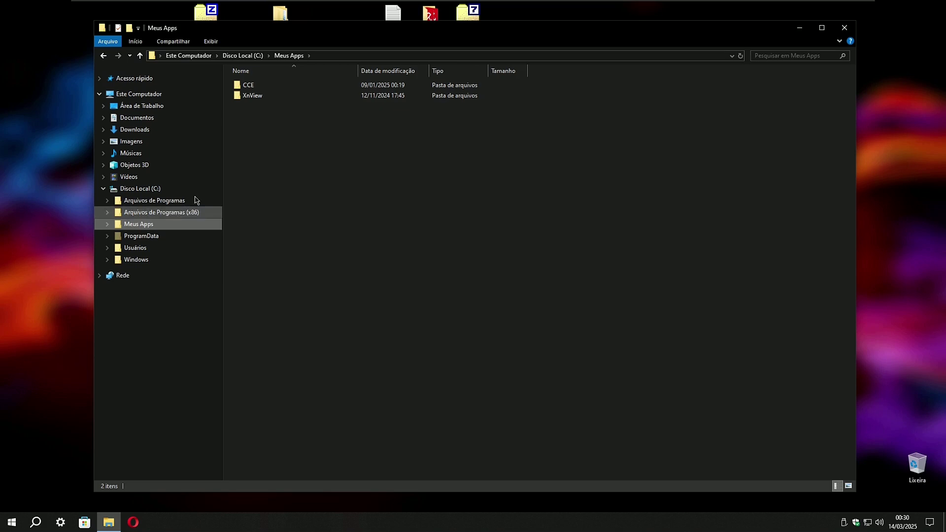
left_click(247, 85)
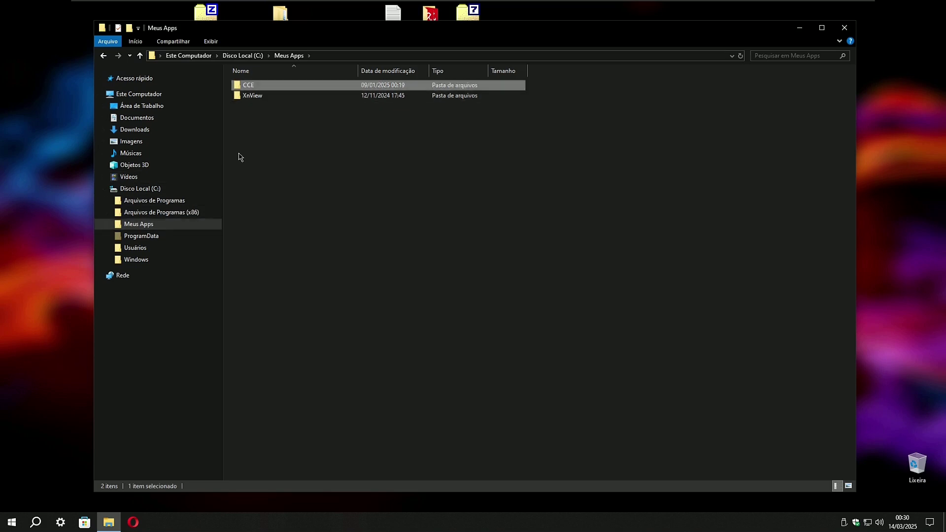
key("shift+Delete")
key("Return")
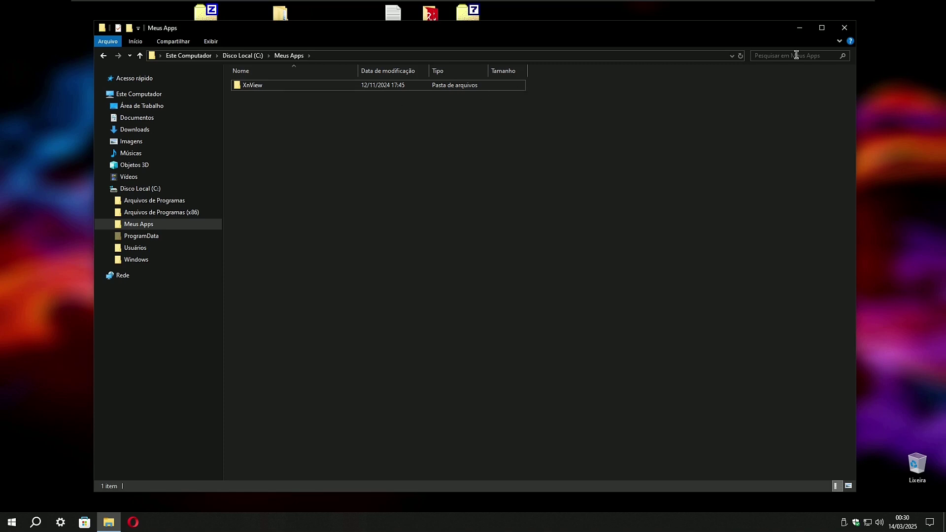
left_click(844, 28)
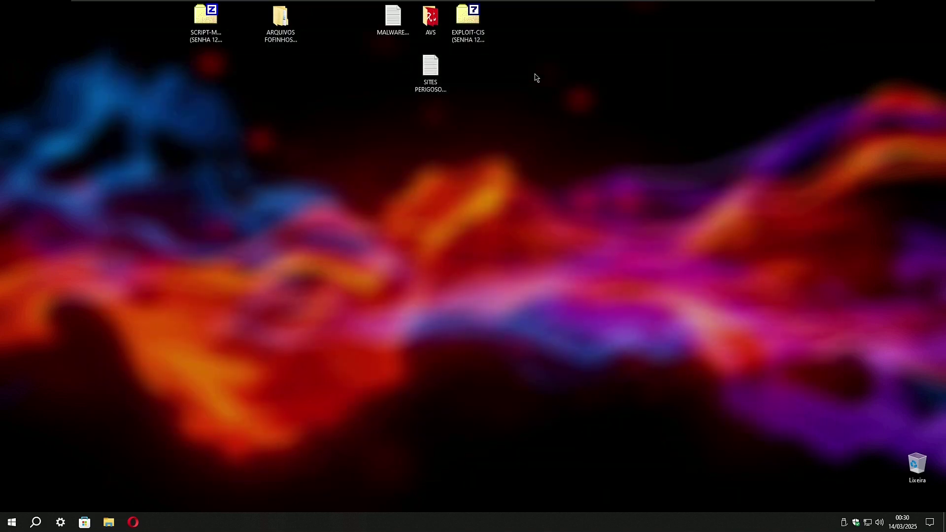
Step: Place SITES PERIGOSOS.txt beside the MALWARE text file on the desktop and permanently delete both files
left_click_drag(434, 78, 353, 27)
left_click_drag(348, 88, 399, 16)
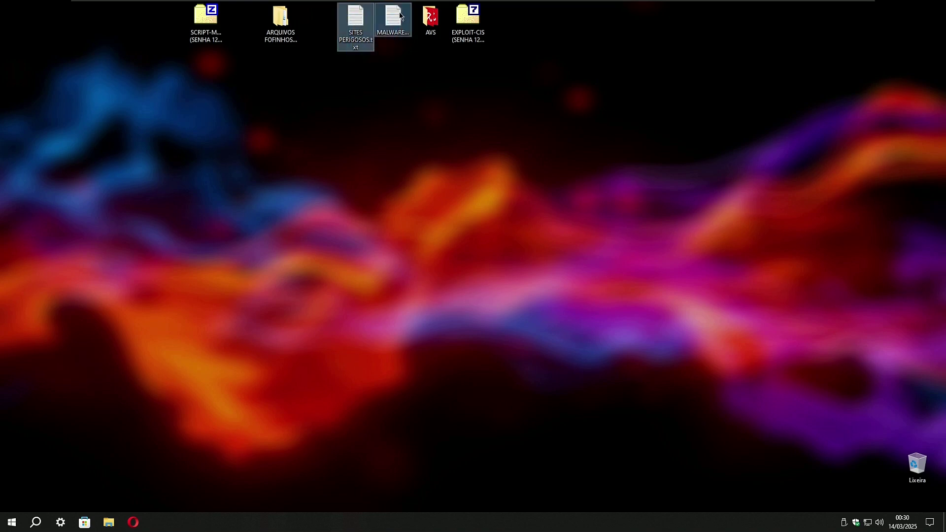
key("shift+Delete")
key("Return")
Step: Permanently delete the ARQUIVOS FOFINHOS E CONFIAVEIS folder from the desktop
left_click(268, 21)
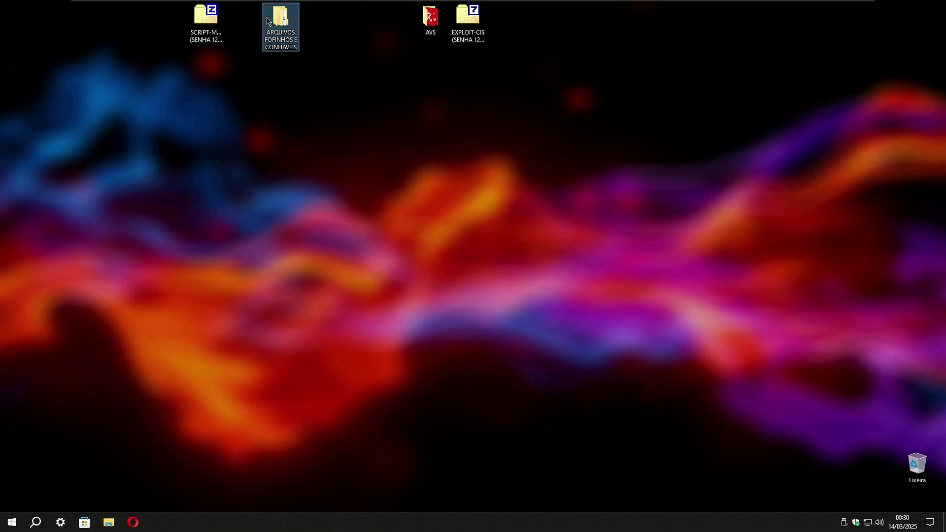
key("shift+Delete")
key("Return")
Step: Permanently delete the SCRIPT-MAROTO zip archive from the desktop
left_click(209, 16)
left_click(208, 16)
key("shift+Delete")
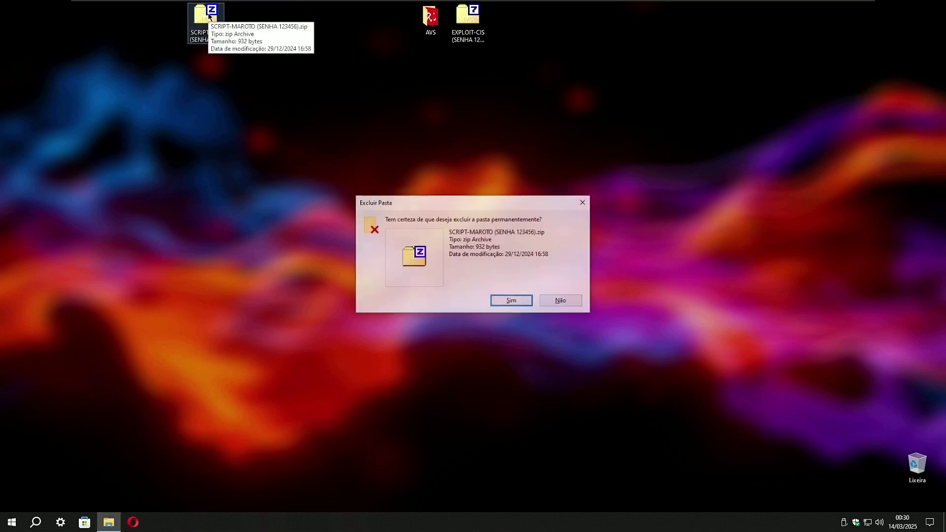
key("Return")
Step: Inspect the files inside the EXPLOIT-CIS archive in a centred, enlarged window, and permanently delete the archive from the desktop
left_click(472, 27)
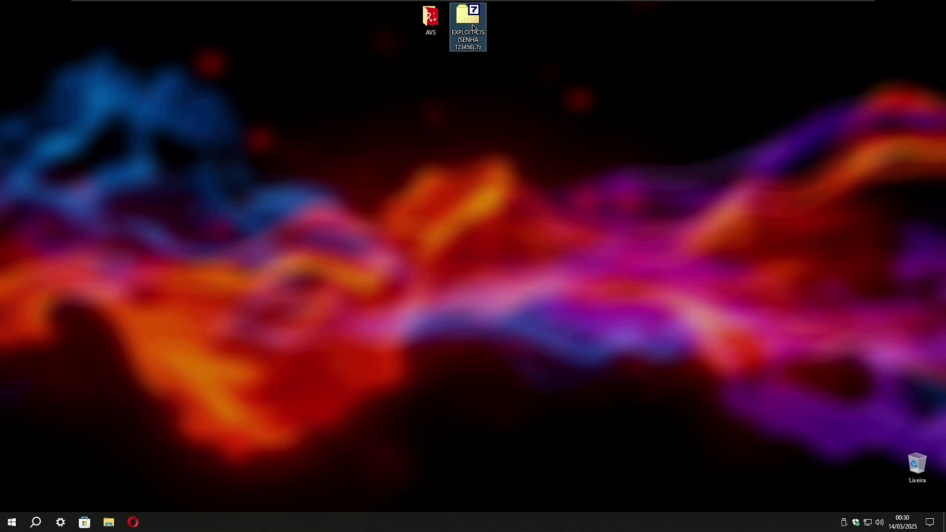
double_click(472, 27)
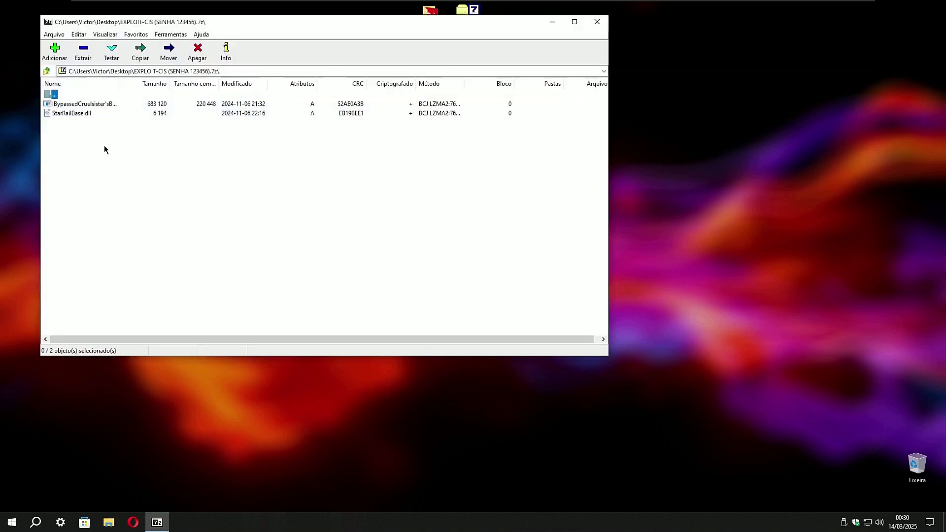
left_click_drag(238, 28, 396, 105)
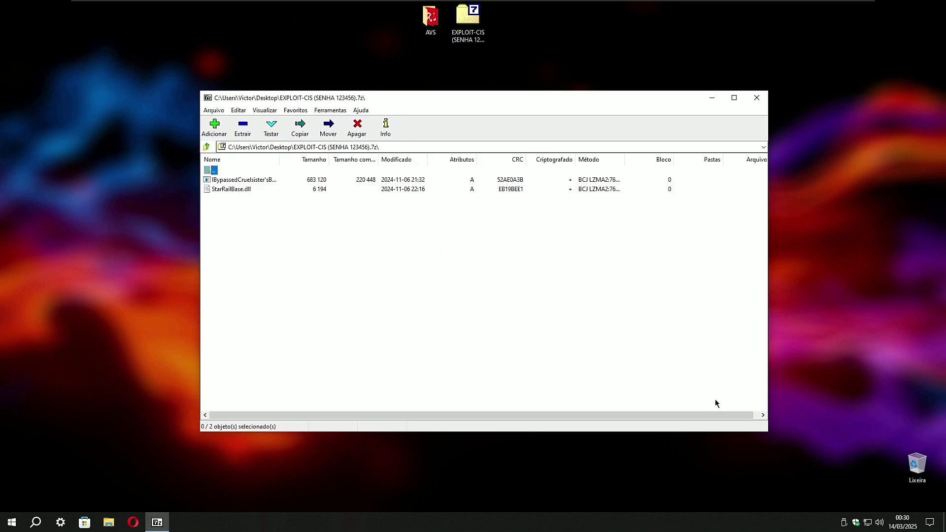
left_click_drag(768, 433, 791, 456)
left_click_drag(531, 105, 511, 91)
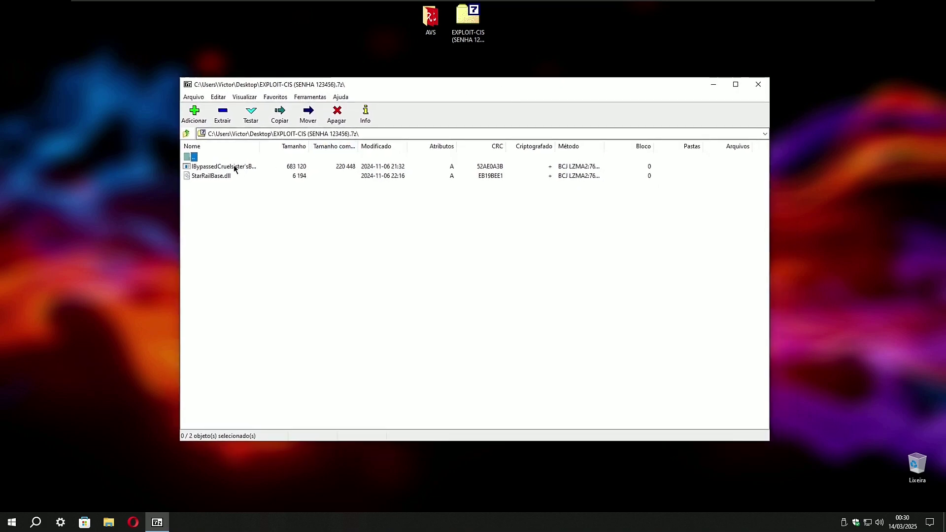
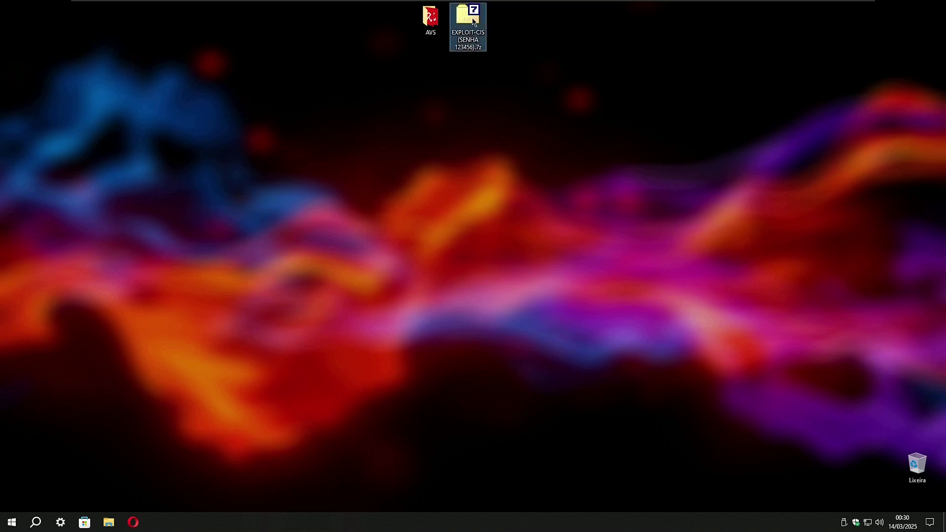
key("shift+Delete")
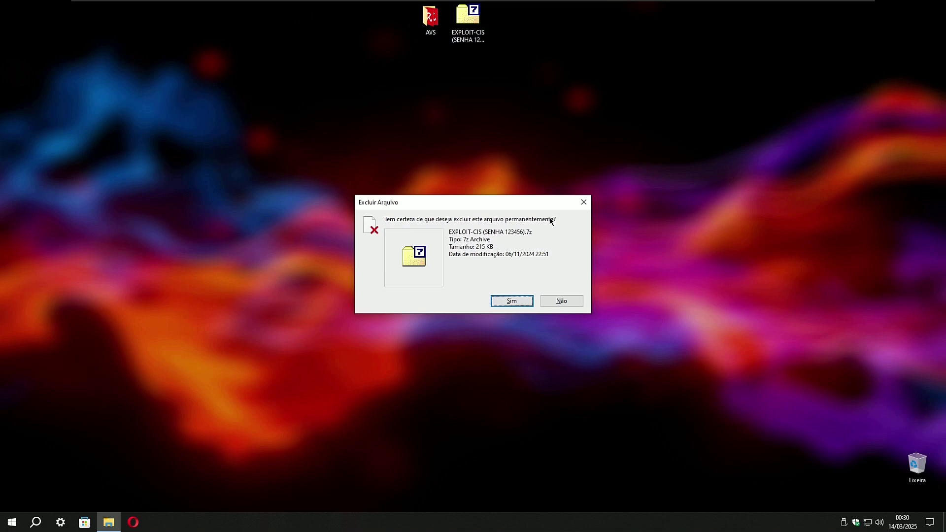
left_click(511, 301)
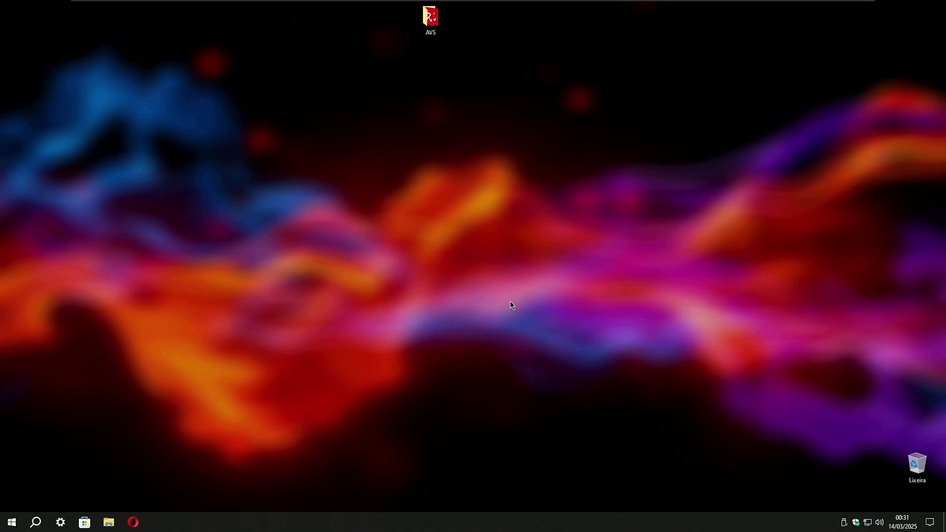
Step: Check the file description and version details of the COMODO Internet Security 2025 Premium installer in the AVS folder
double_click(428, 23)
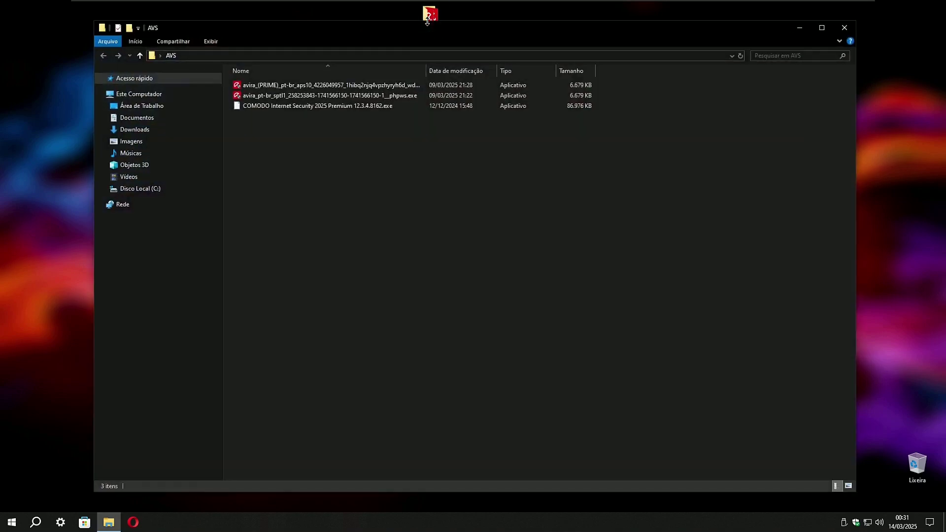
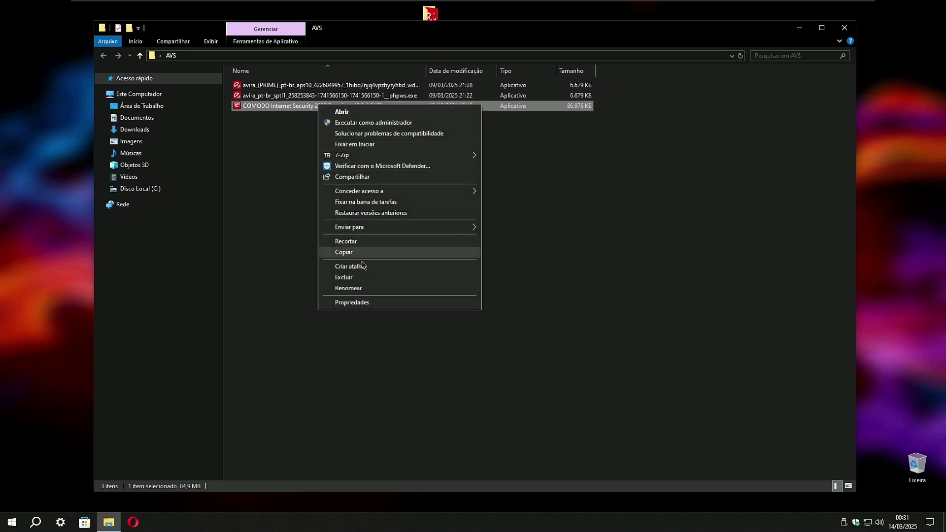
left_click(362, 302)
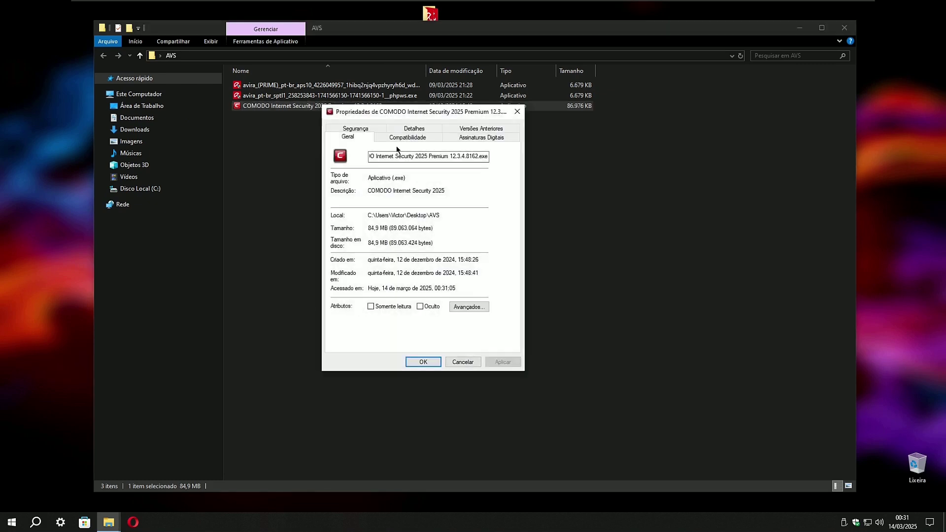
left_click(409, 128)
left_click(418, 175)
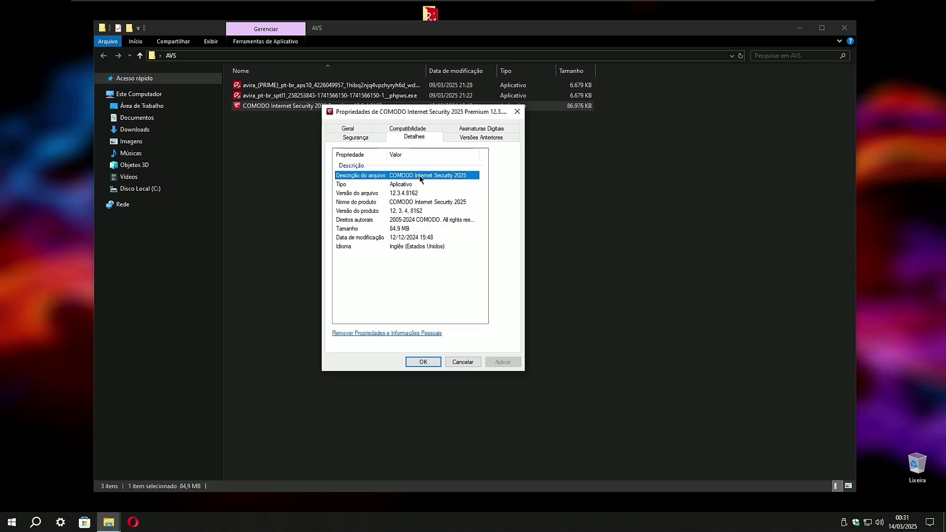
left_click(408, 192)
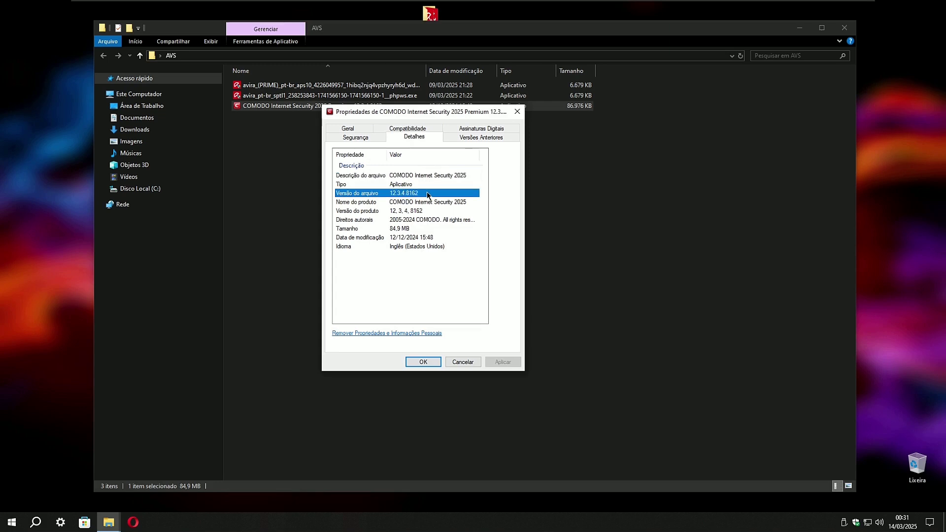
left_click(433, 363)
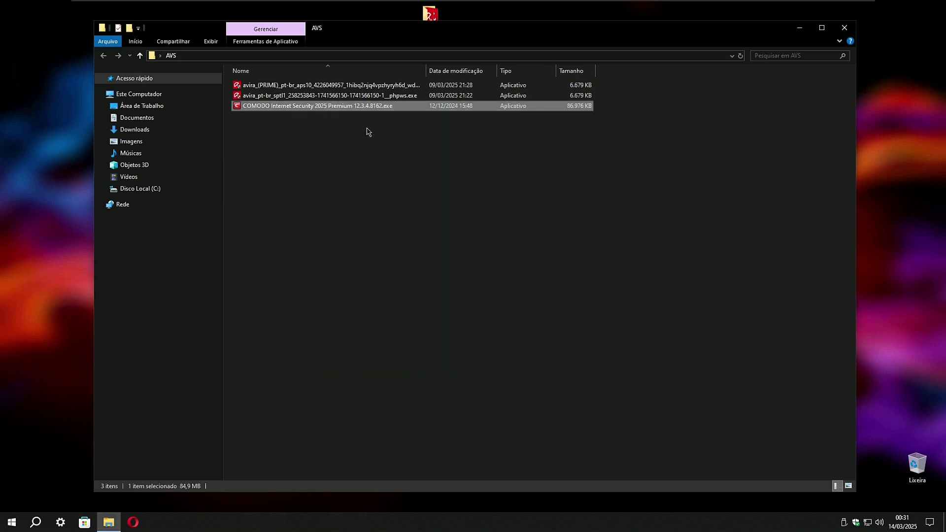
Step: Run the COMODO installer as administrator and install it with both Antivirus and Firewall components and the default install location
right_click(364, 108)
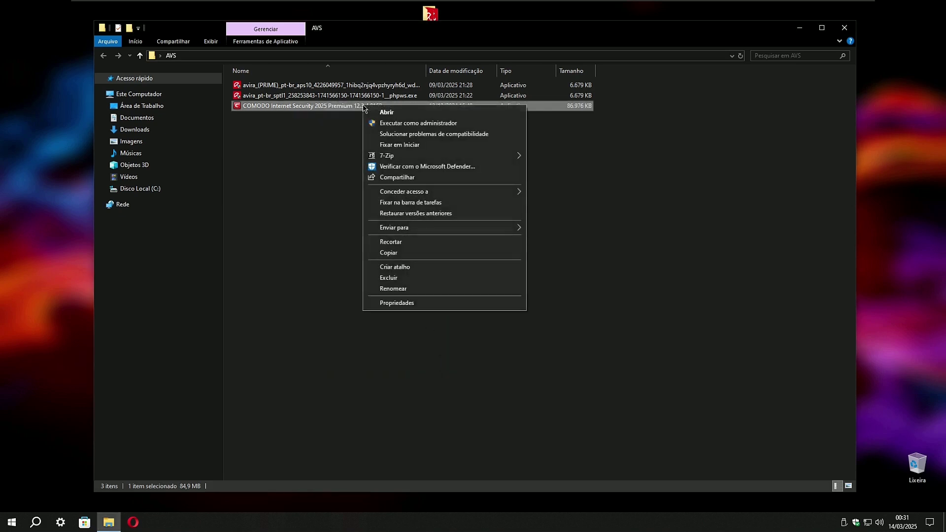
left_click(411, 127)
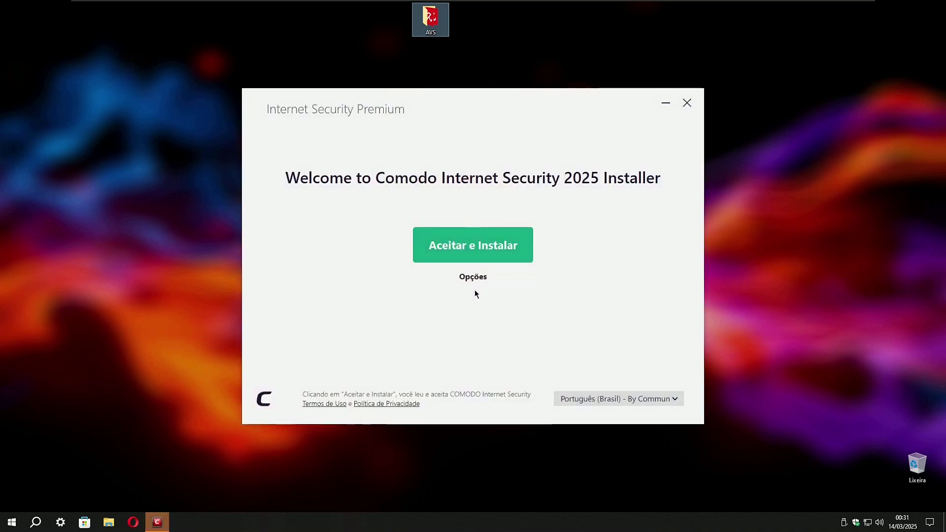
left_click(473, 277)
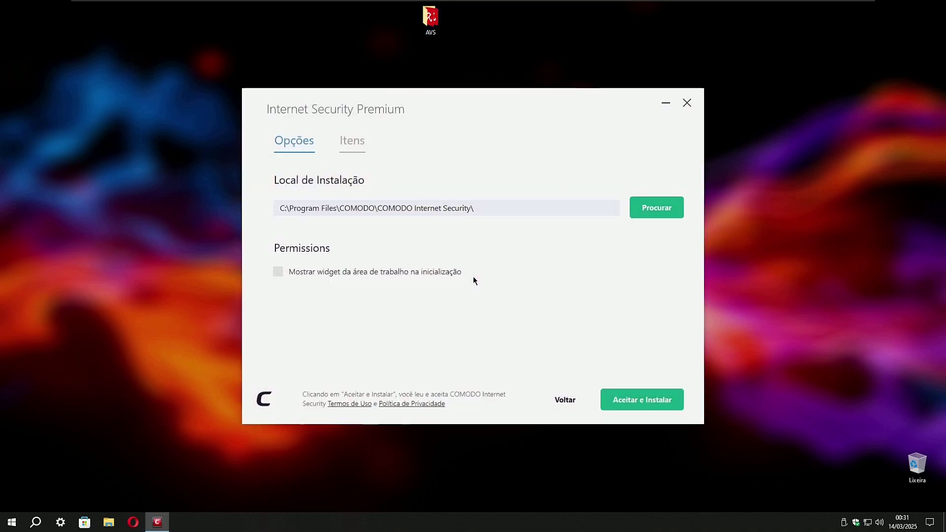
left_click(351, 142)
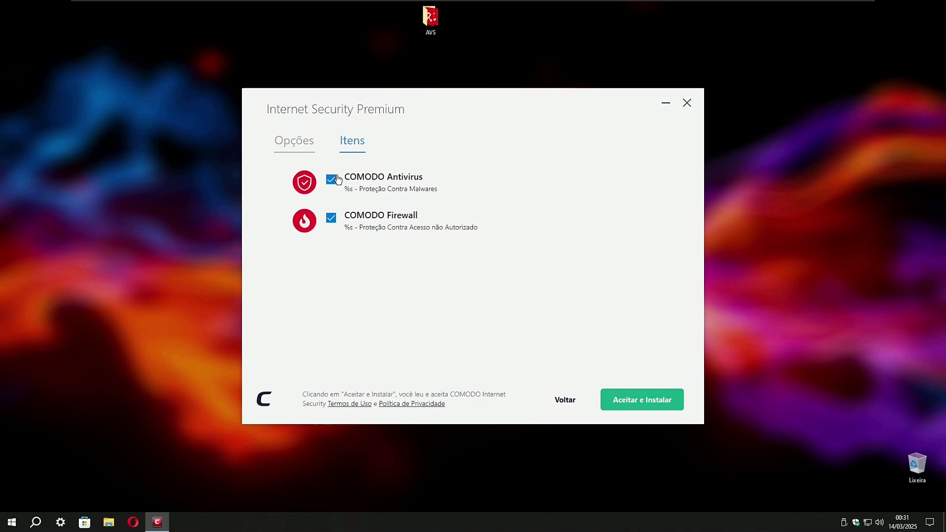
left_click(330, 217)
left_click(331, 217)
left_click(298, 146)
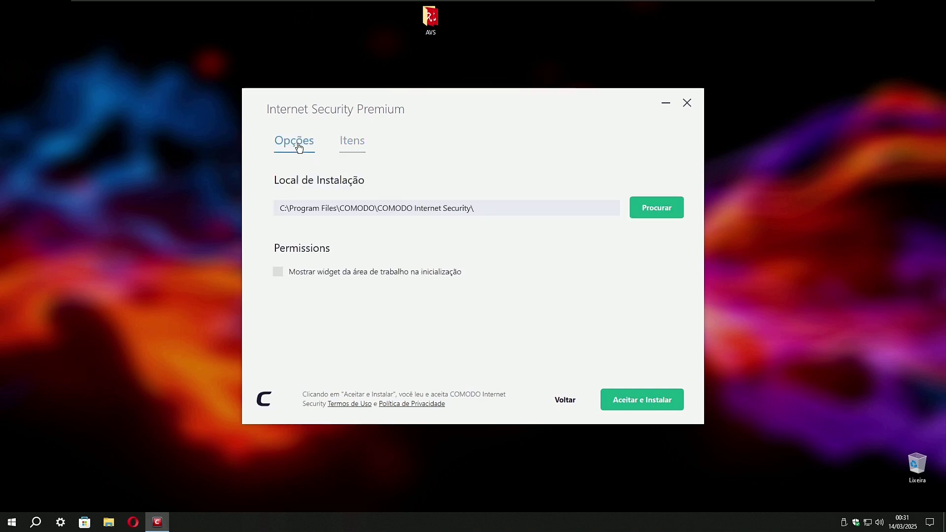
left_click(642, 399)
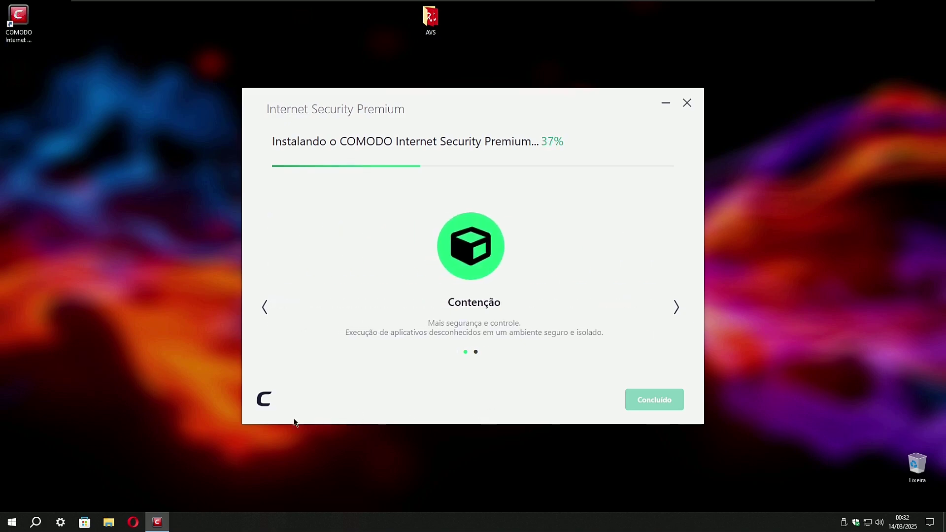
Step: Open Windows Settings and the Microsoft Store, maximize the Store and refresh its page
left_click(58, 522)
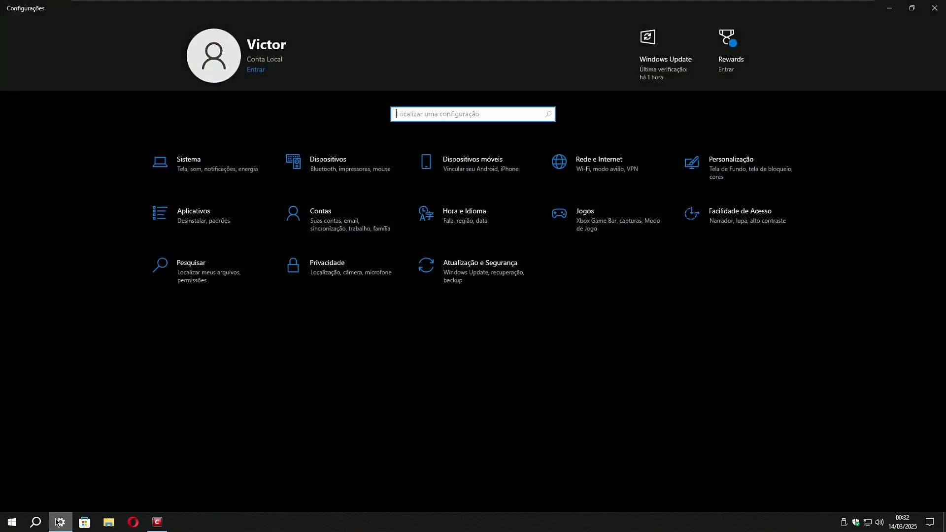
left_click(83, 520)
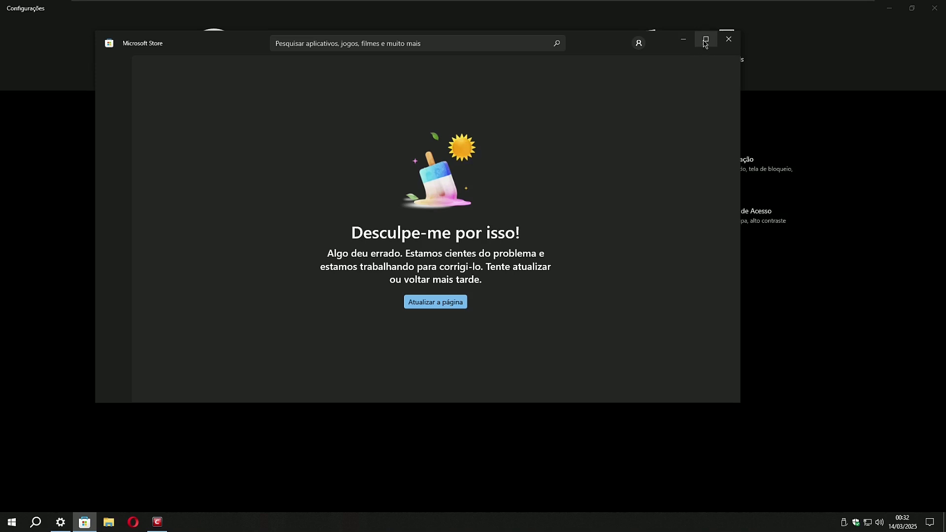
left_click(705, 40)
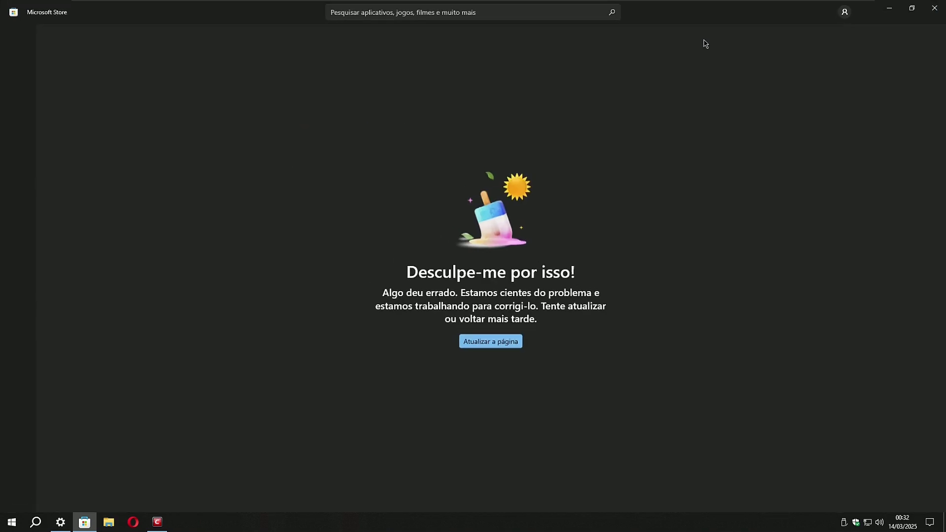
left_click(500, 344)
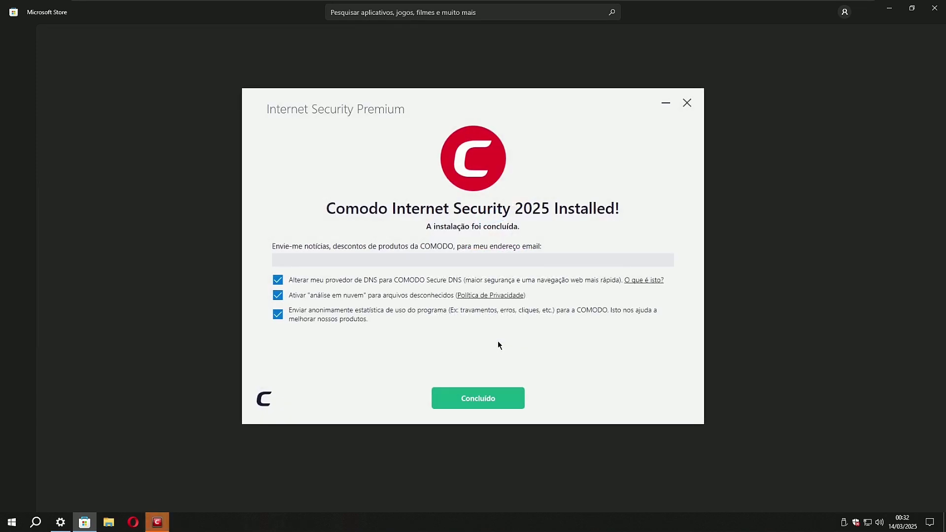
Step: Finish the COMODO installation with Secure DNS and anonymous usage statistics turned off and cloud analysis left on
left_click(374, 281)
left_click(328, 314)
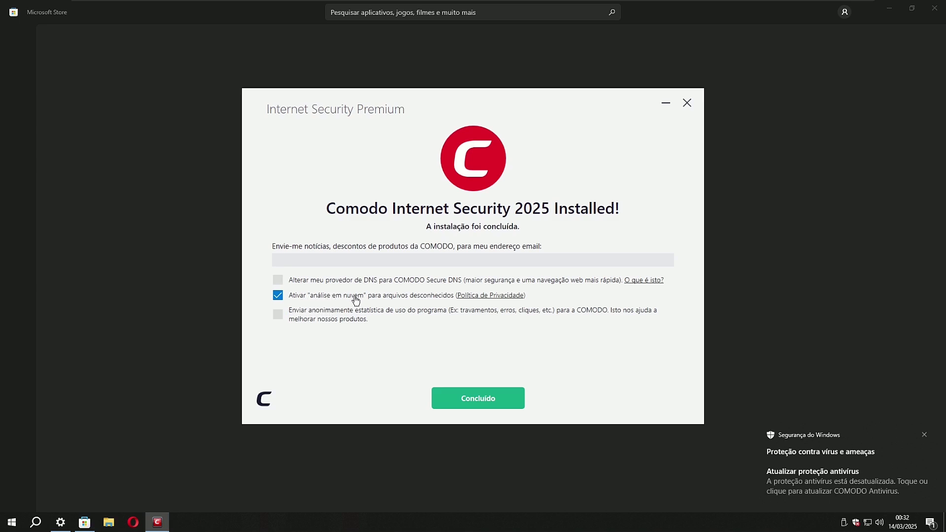
left_click(483, 394)
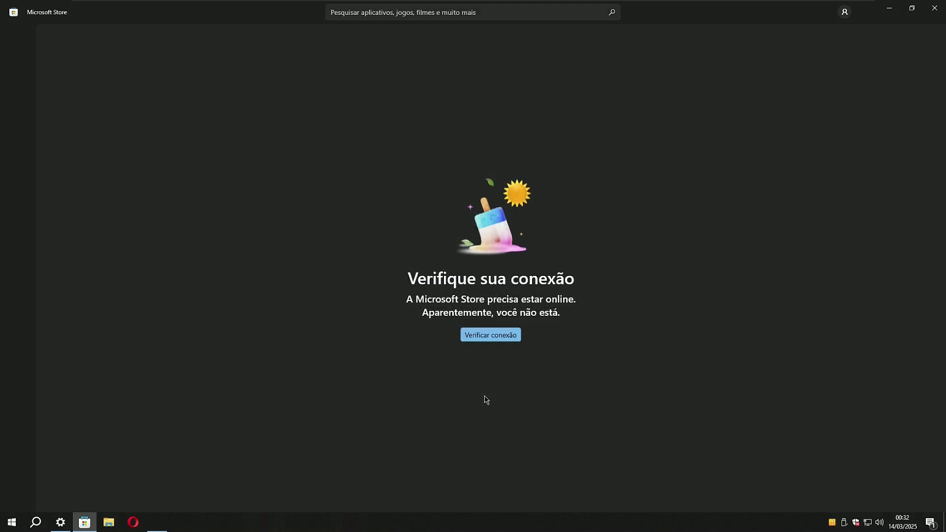
Step: Check the Microsoft Store's connection, decline the switch to Configurações and close the Store
left_click(490, 335)
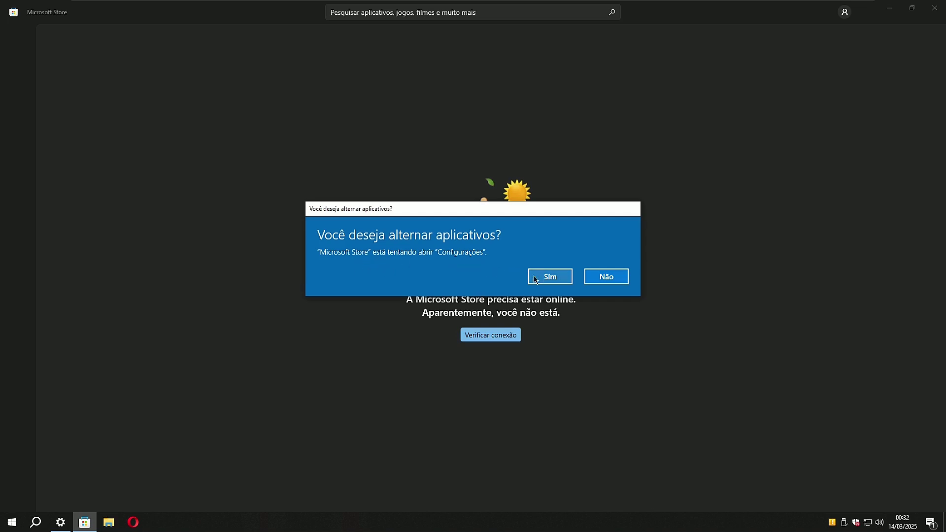
left_click(602, 277)
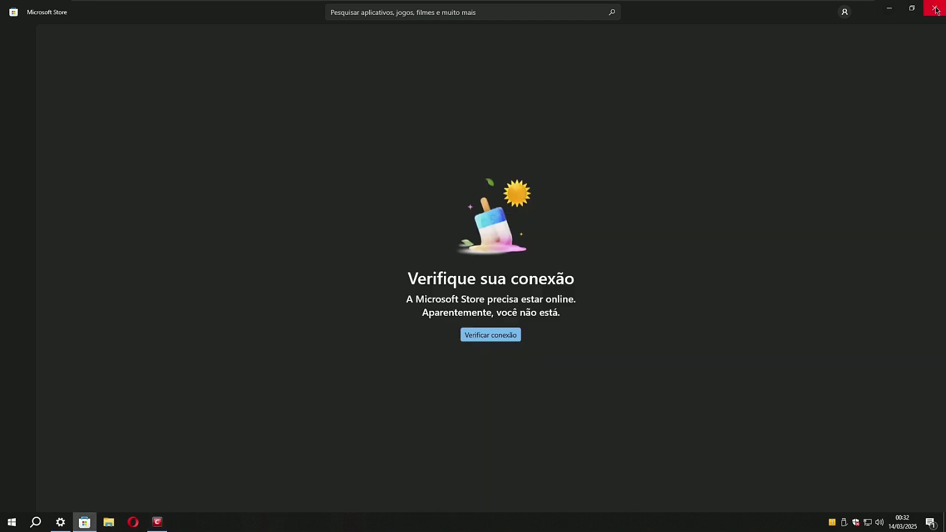
left_click(935, 7)
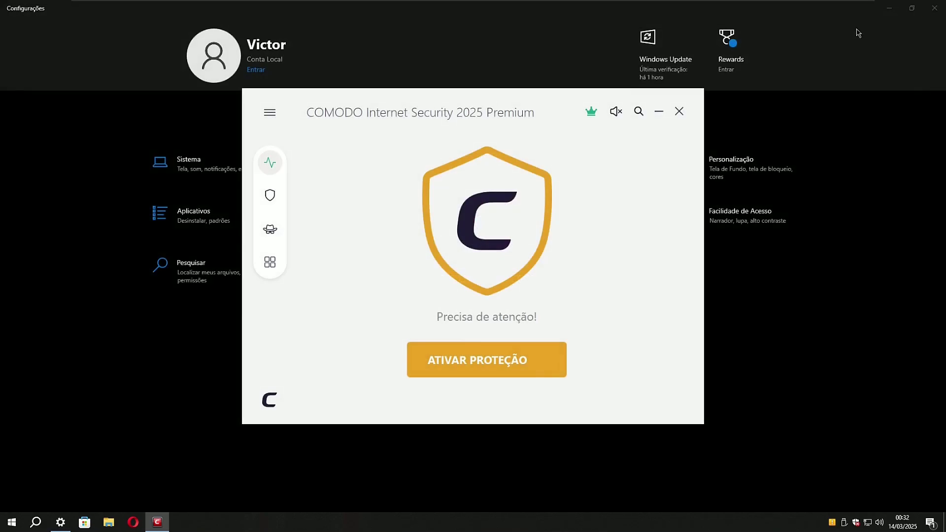
Step: Open Atualização e Segurança in Settings and retry loading the Microsoft Store, restoring and repositioning its window over Windows Update
left_click(161, 340)
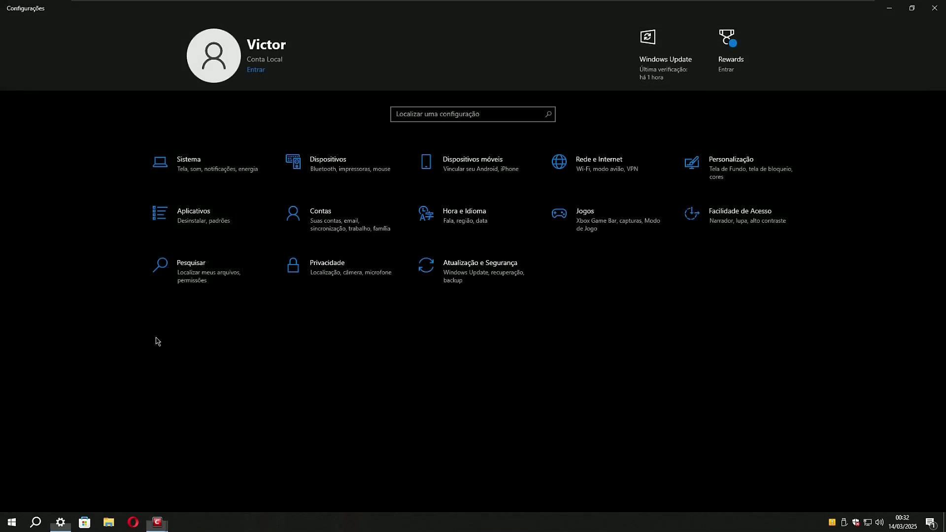
left_click(419, 282)
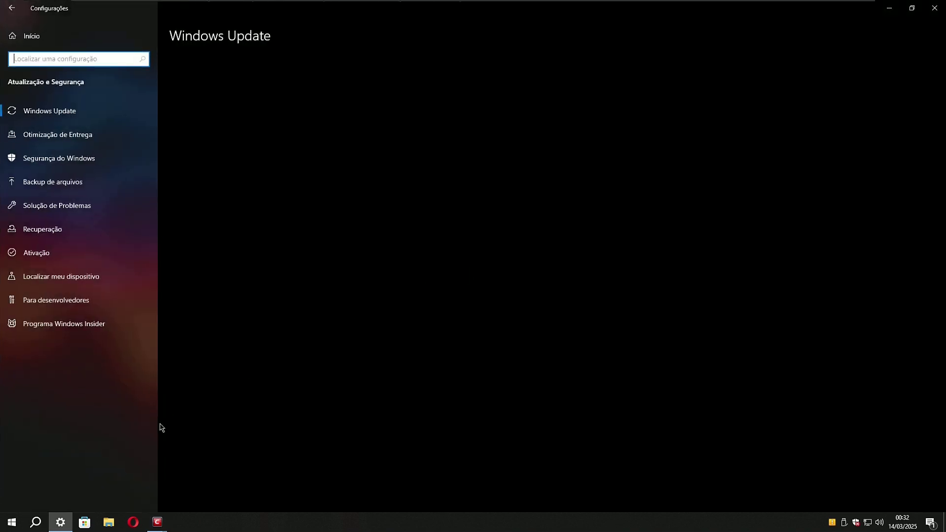
left_click(89, 521)
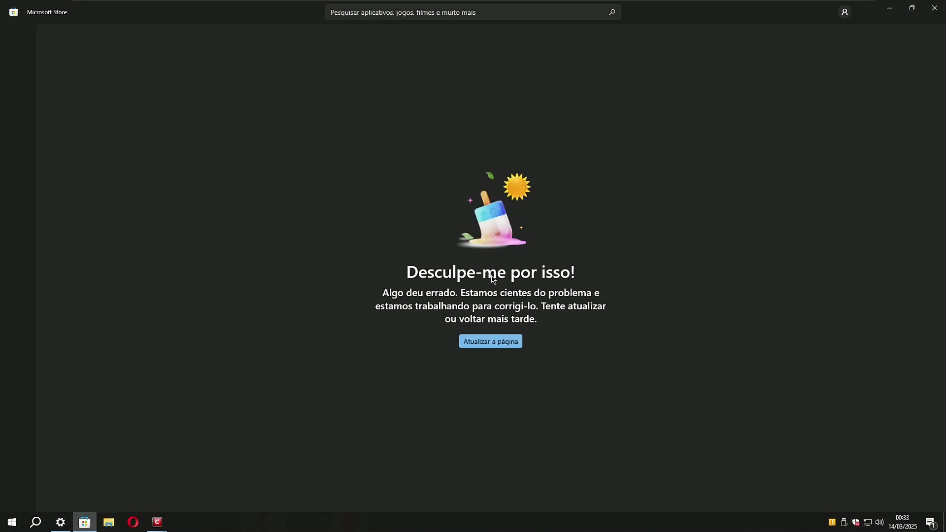
left_click(495, 343)
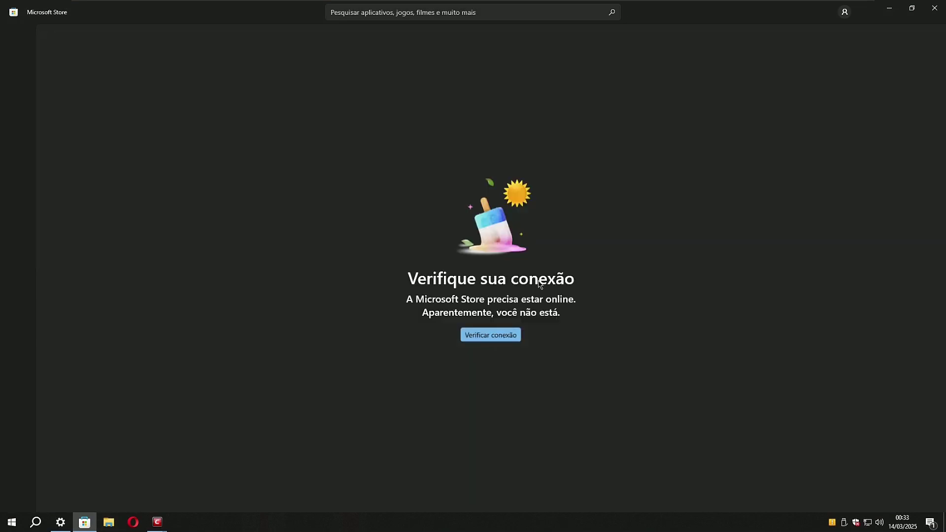
left_click(911, 8)
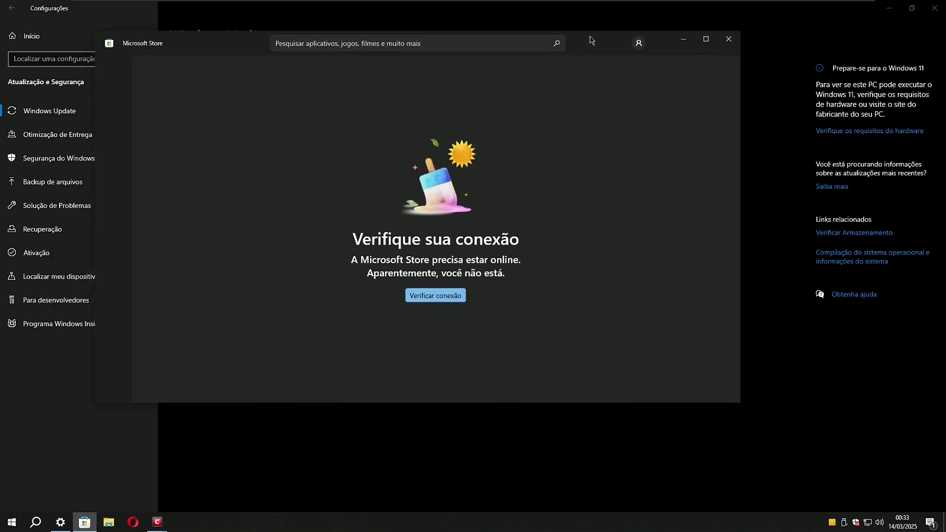
left_click_drag(591, 40, 645, 85)
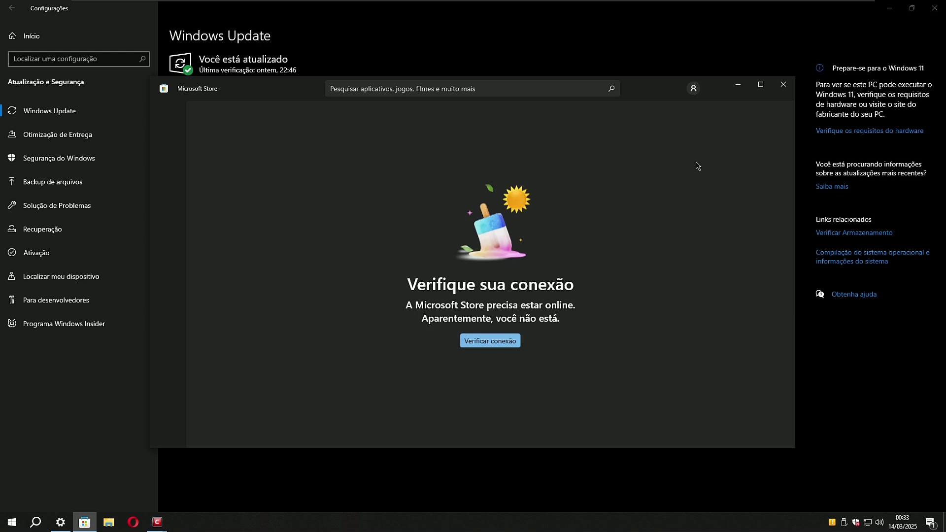
Step: Close the Microsoft Store, run a Windows Update check and clear all system notifications
left_click(783, 84)
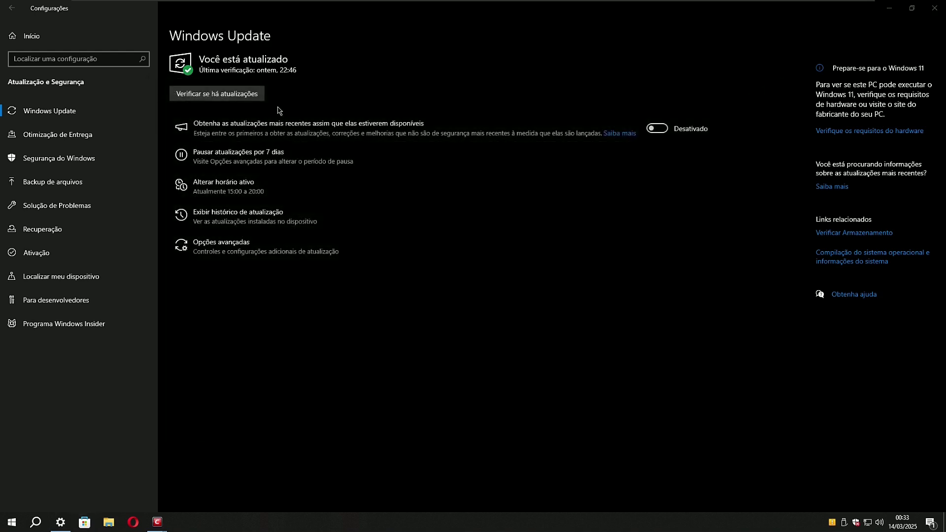
left_click(243, 97)
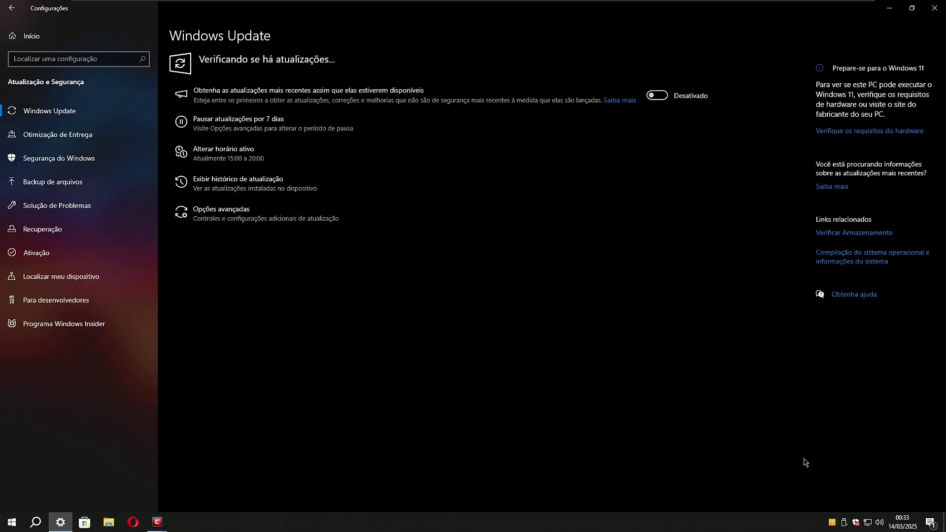
left_click(929, 523)
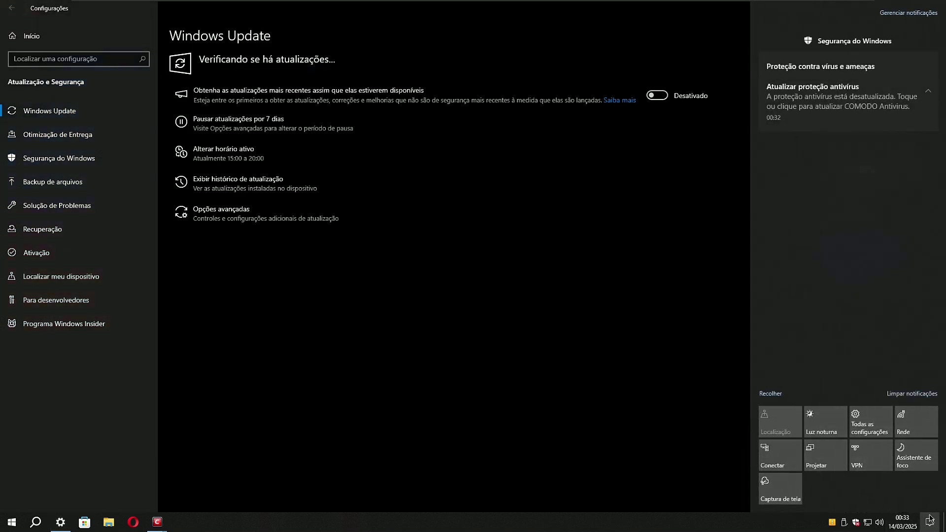
left_click(921, 394)
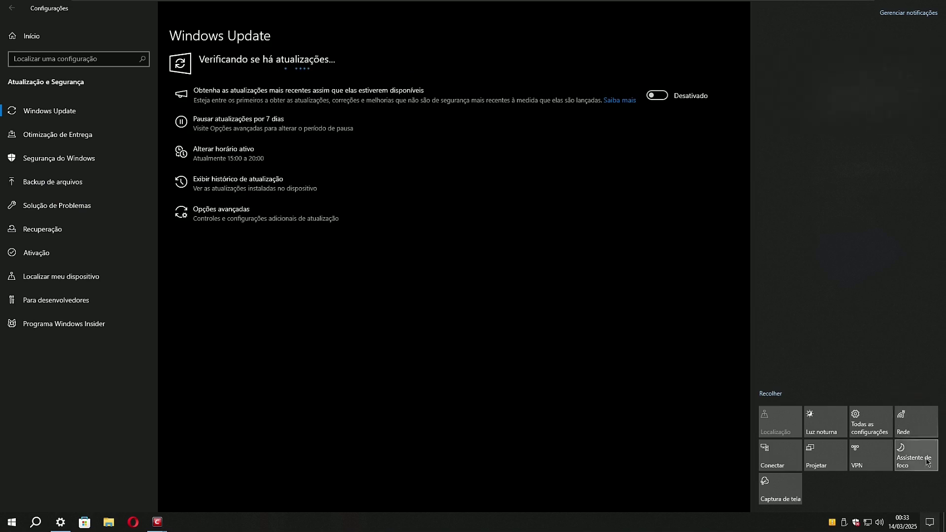
left_click(929, 522)
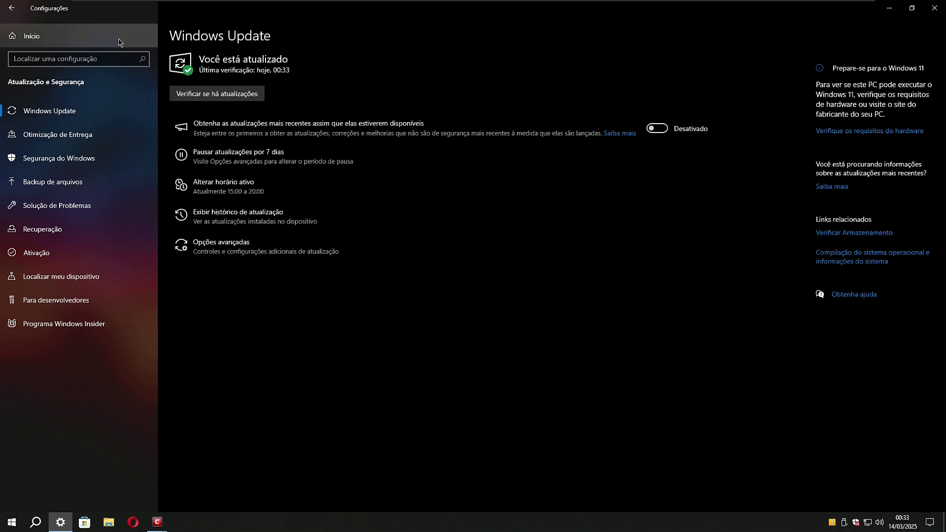
Step: Examine the device and Windows specifications on the Sobre page under Sistema, and close Settings
left_click(77, 35)
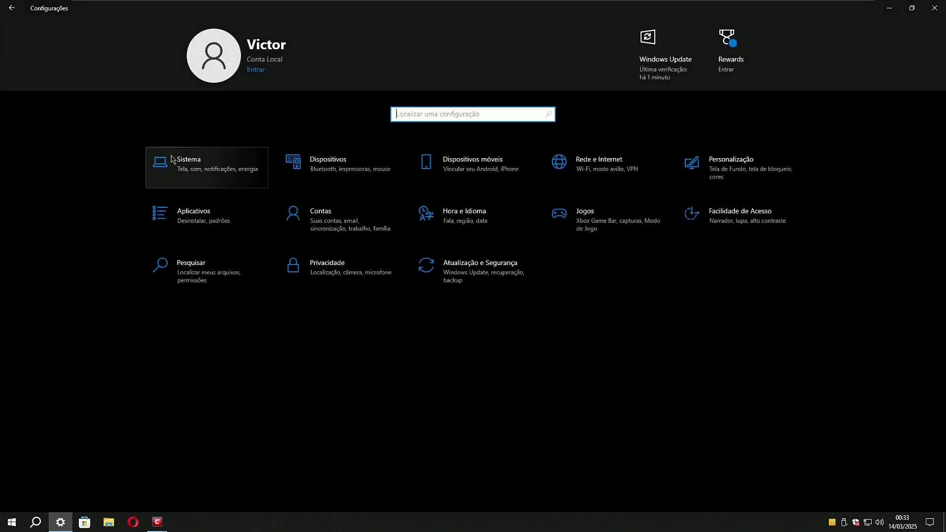
left_click(184, 164)
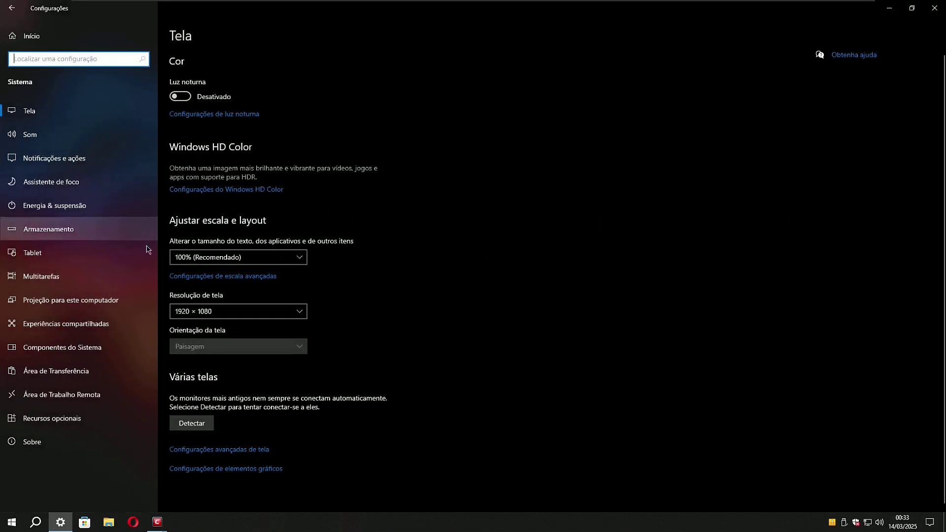
left_click(49, 443)
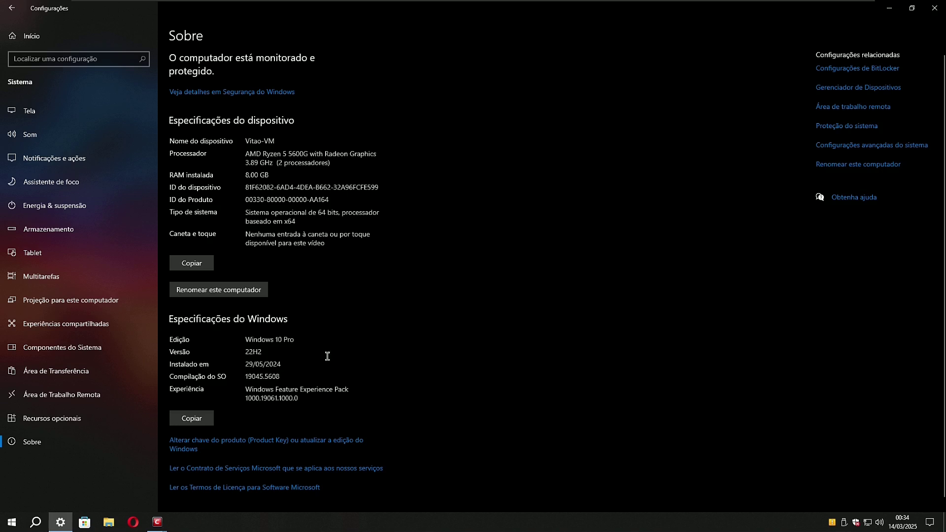
left_click(935, 8)
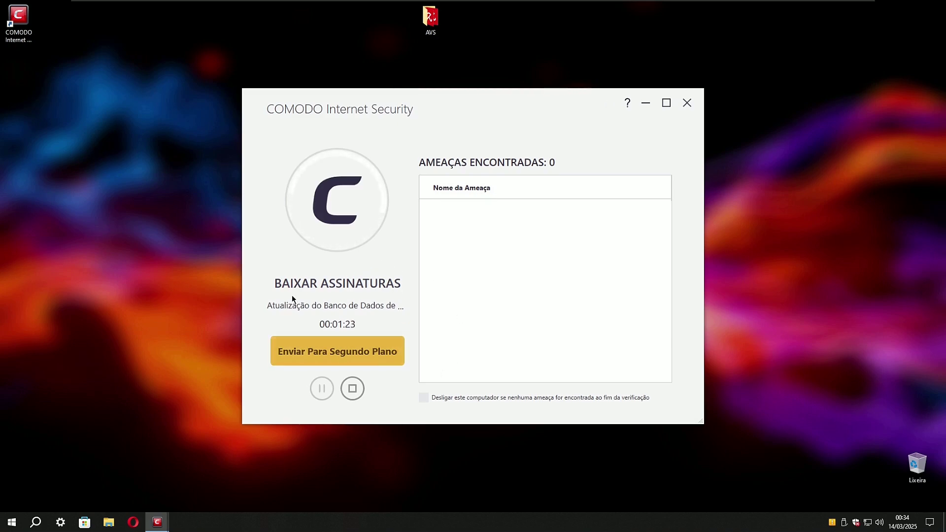
Step: Stop the running COMODO scan during its signature download and close the COMODO windows
left_click(352, 388)
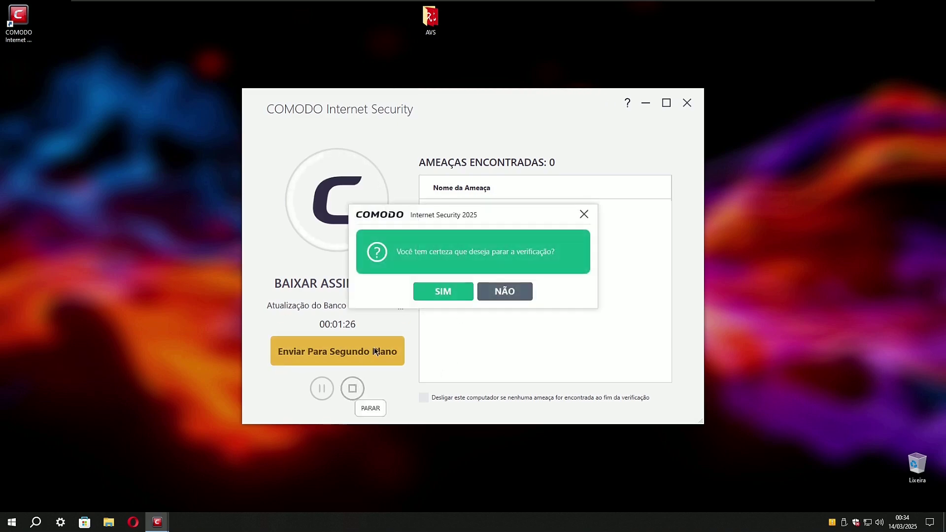
left_click(435, 291)
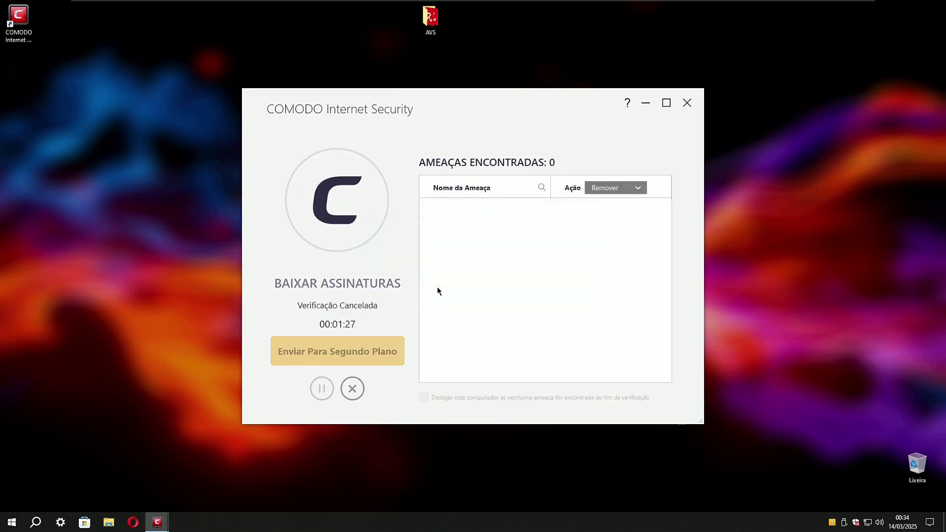
left_click(352, 388)
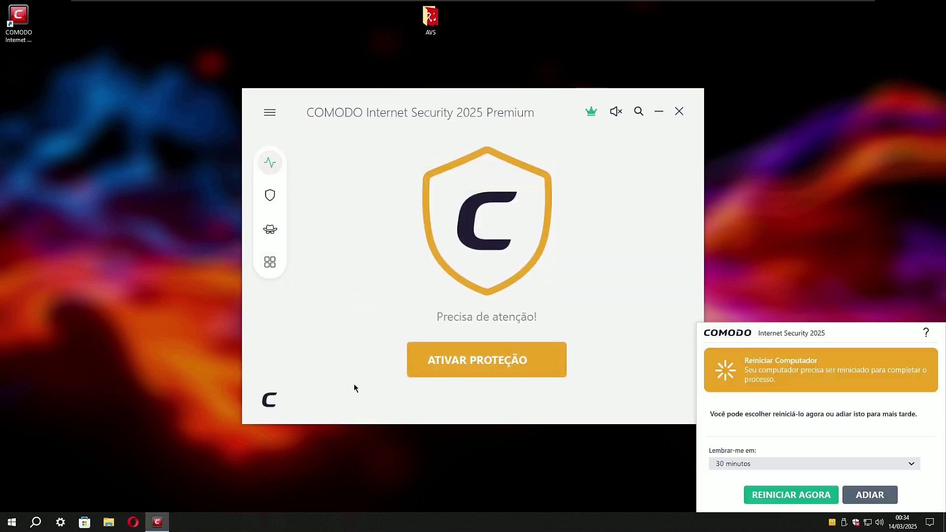
left_click(680, 112)
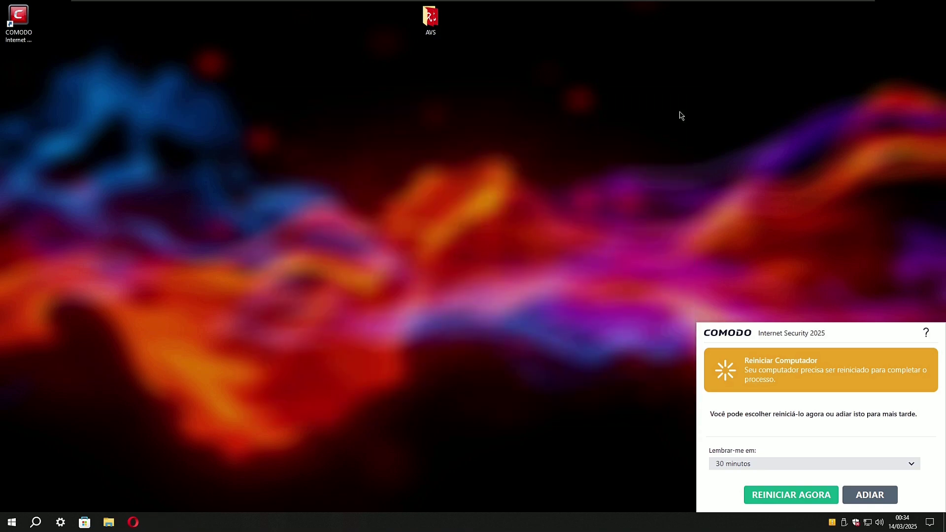
Step: Restart the computer from the COMODO restart prompt and sign back in to Windows with the account password
left_click(807, 495)
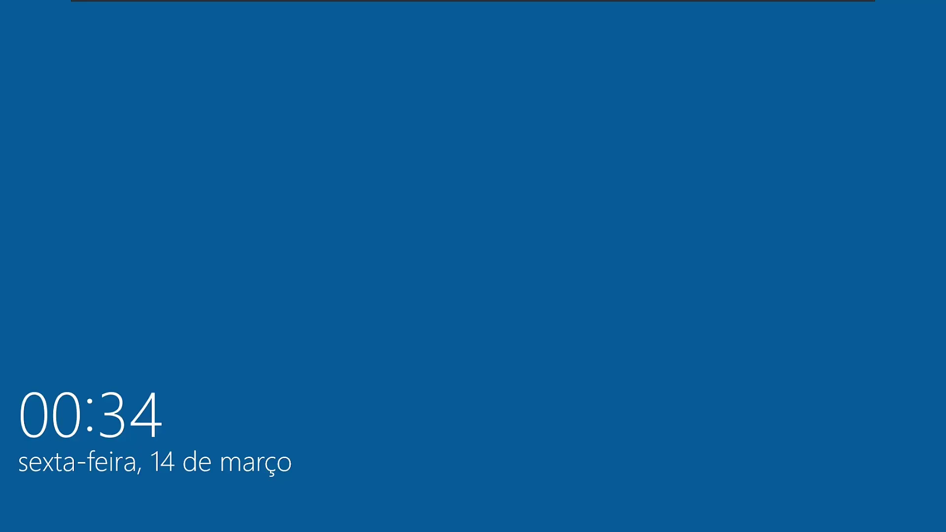
key("space")
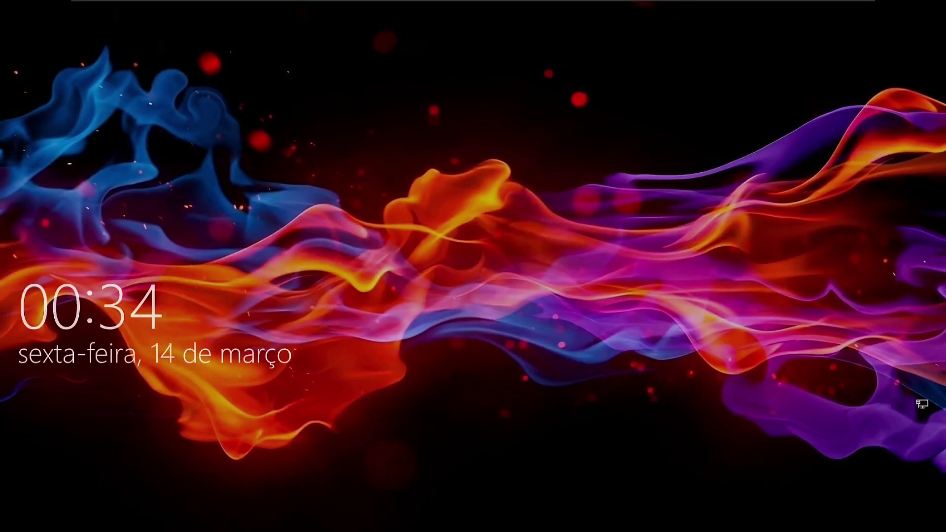
type("••••••")
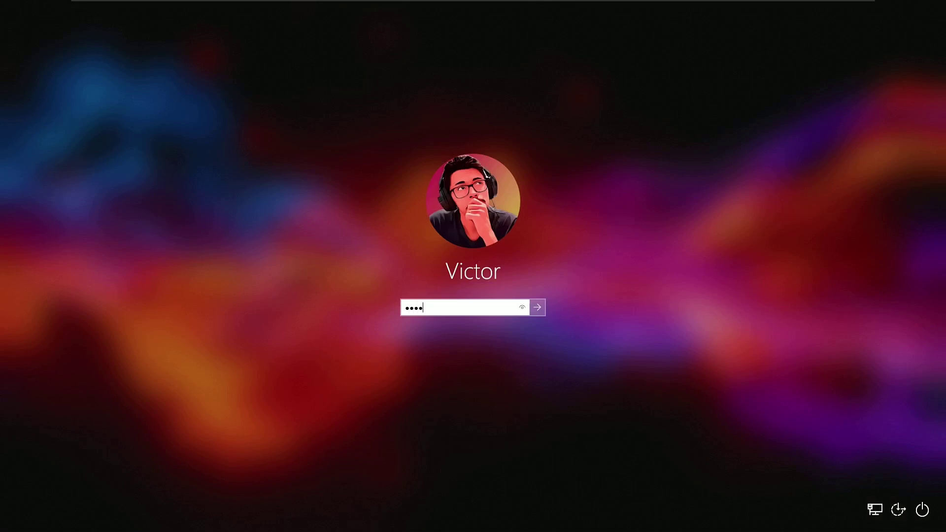
key("Return")
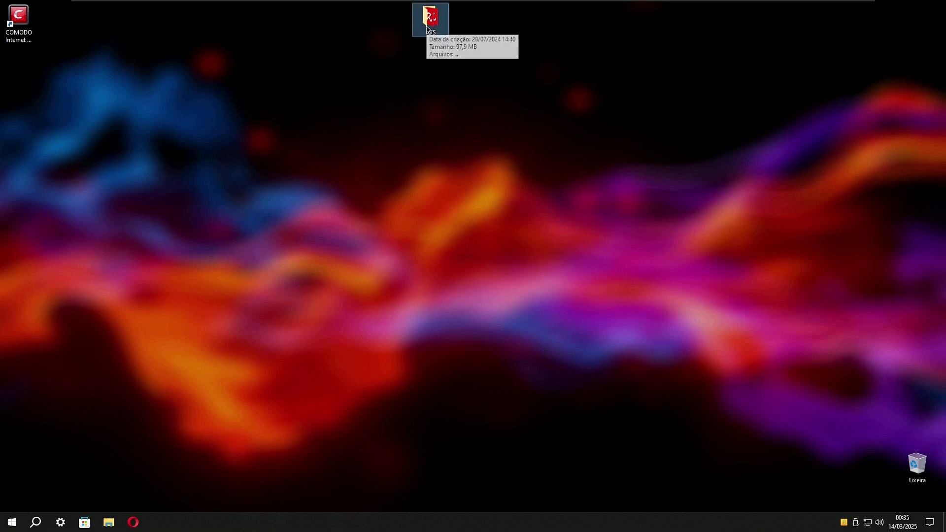
Step: Permanently delete the AVS folder from the desktop
key("shift+Delete")
key("Return")
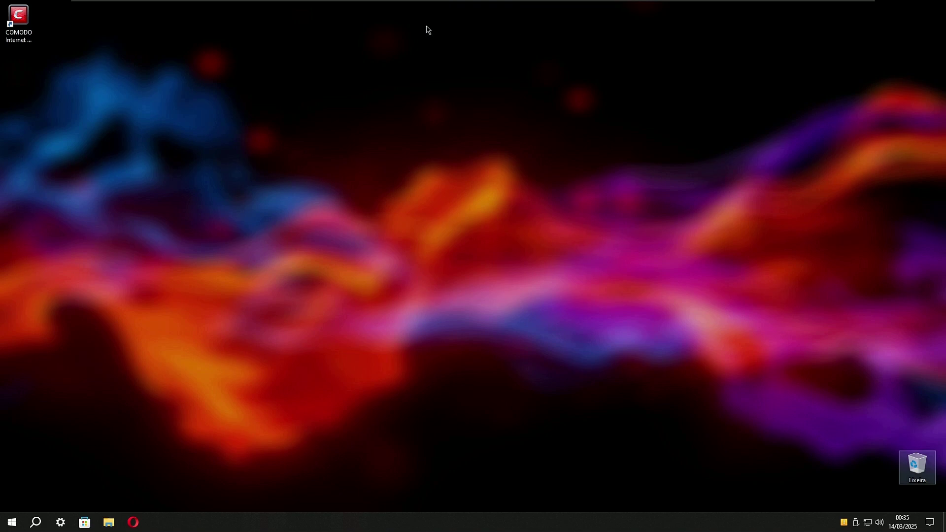
left_click(427, 31)
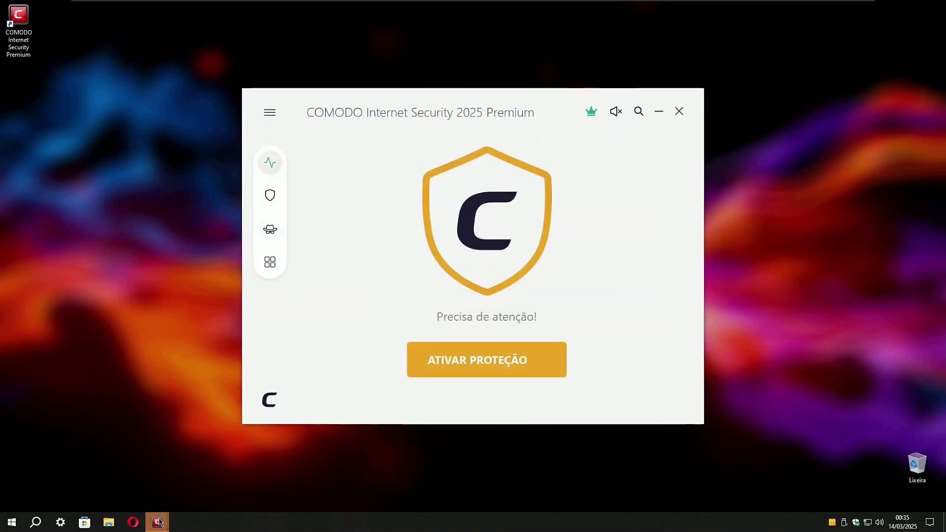
Step: Set the COMODO welcome window not to be shown again and close it
mouse_move(156, 526)
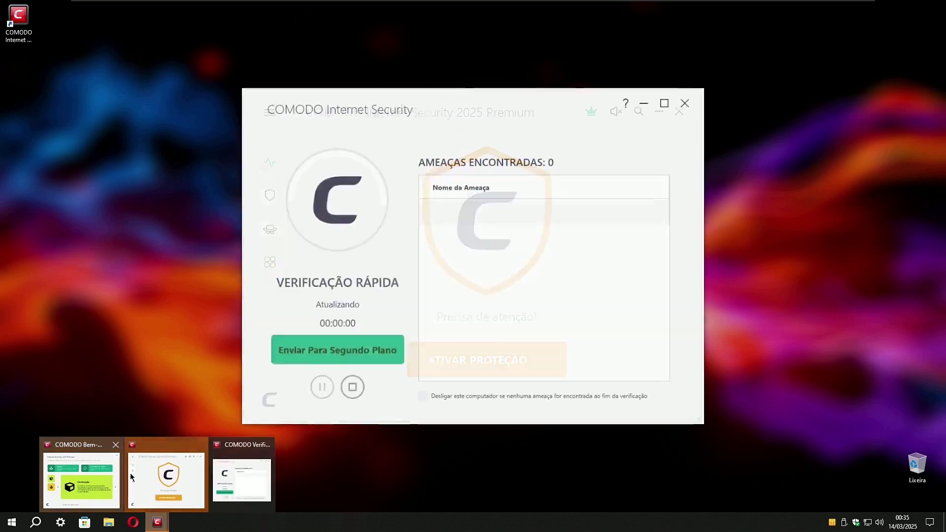
left_click(94, 477)
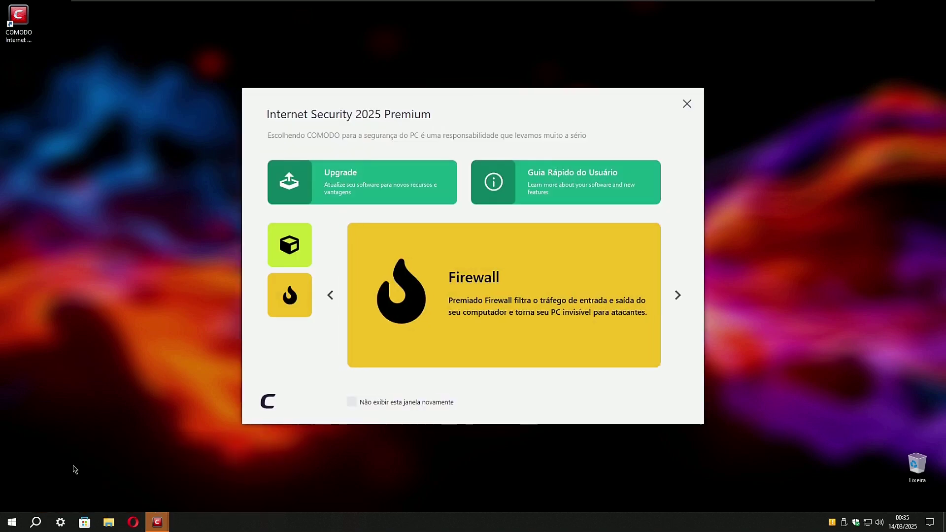
left_click(351, 402)
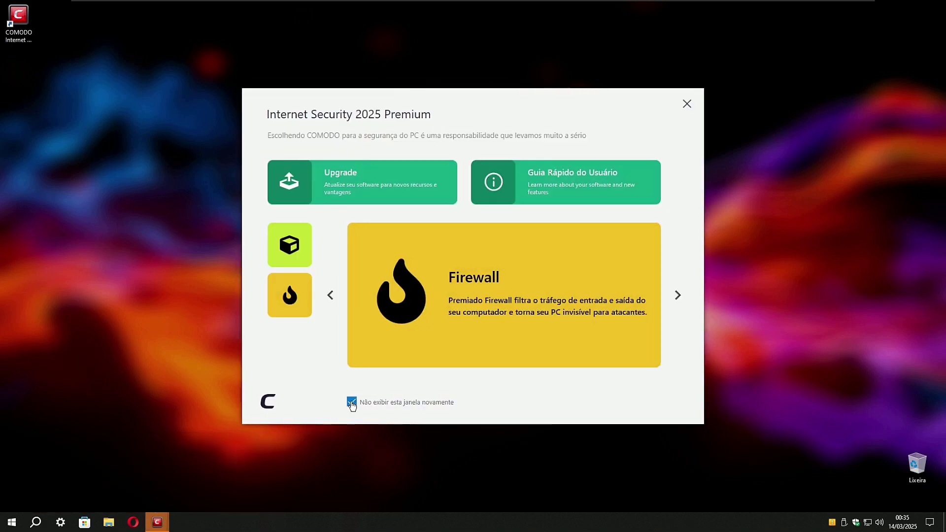
left_click(687, 104)
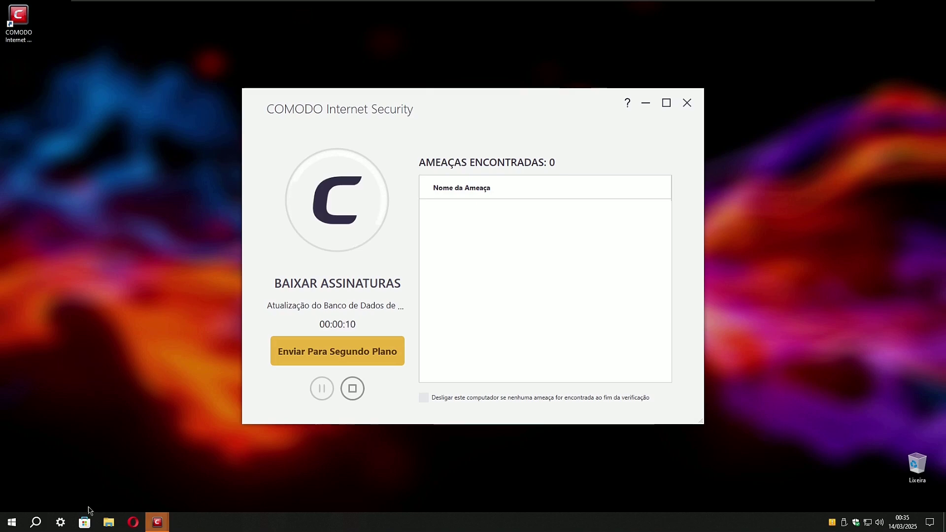
Step: Check for app updates under Downloads in the Microsoft Store and close the Store
left_click(78, 526)
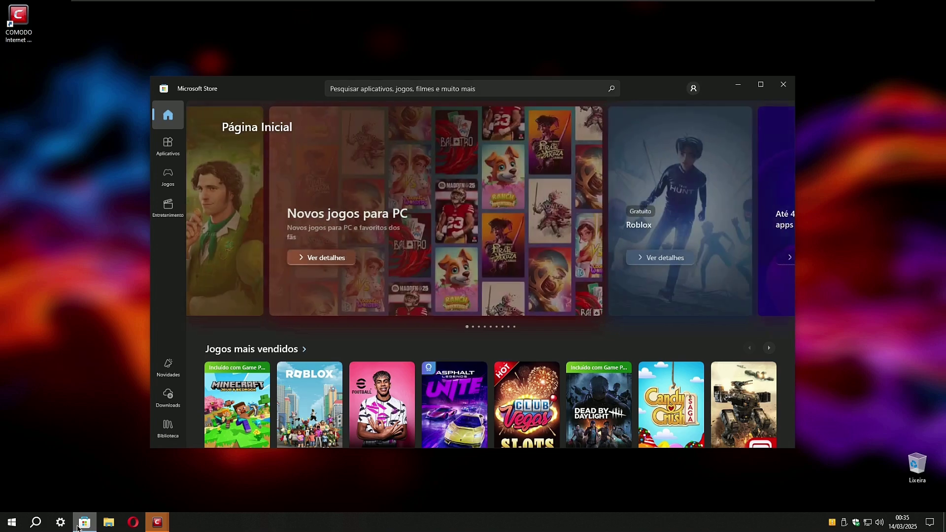
left_click(168, 397)
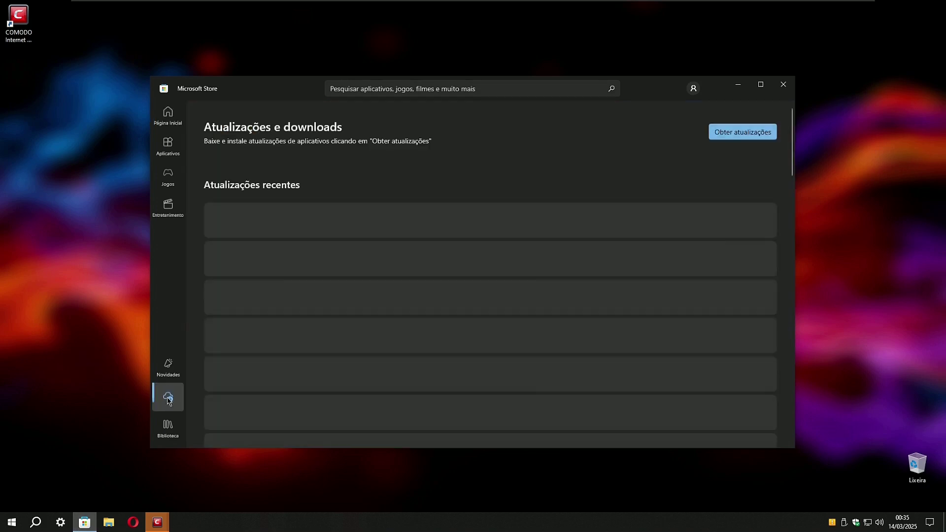
left_click(734, 135)
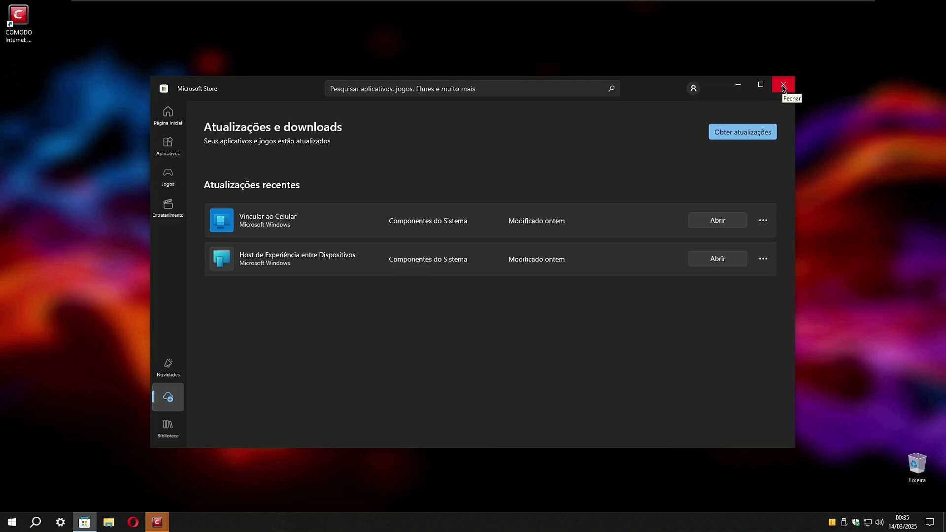
left_click(783, 87)
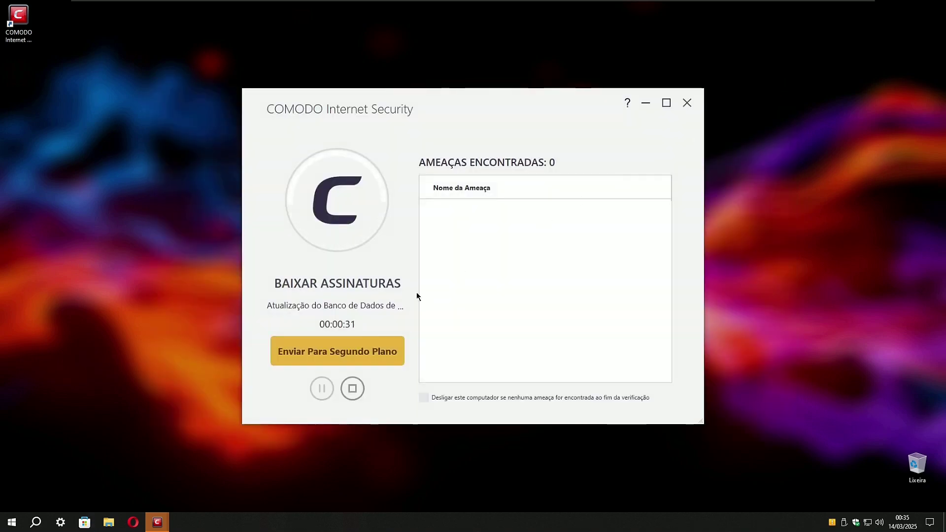
Step: Run another Windows Update check under Atualização e Segurança and close Settings
left_click(60, 523)
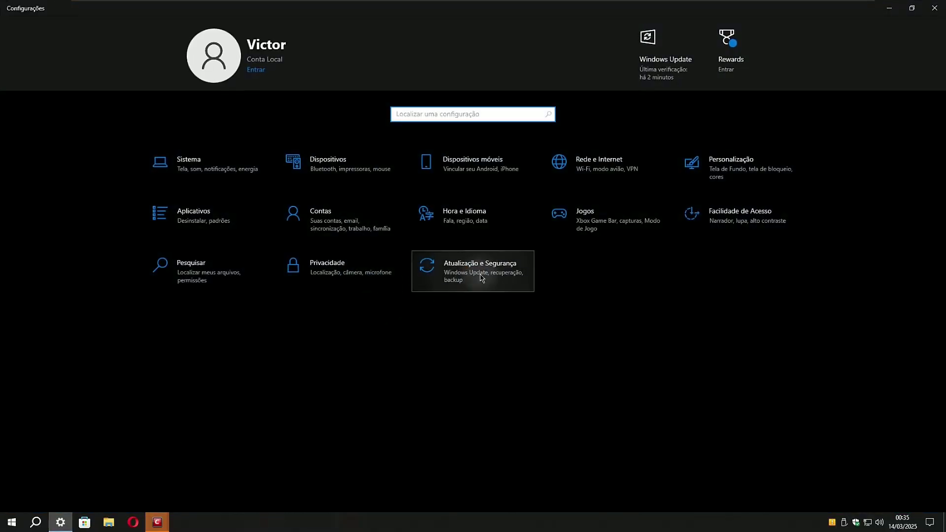
left_click(481, 278)
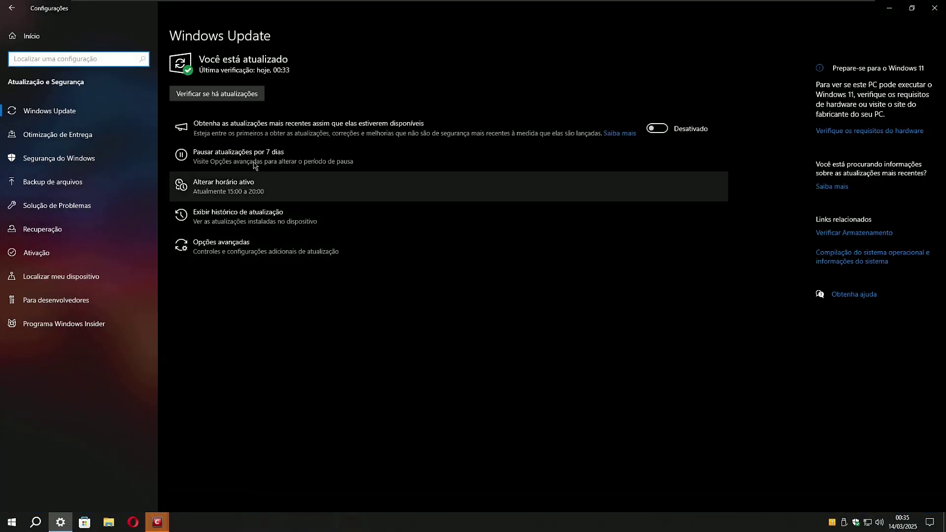
left_click(225, 94)
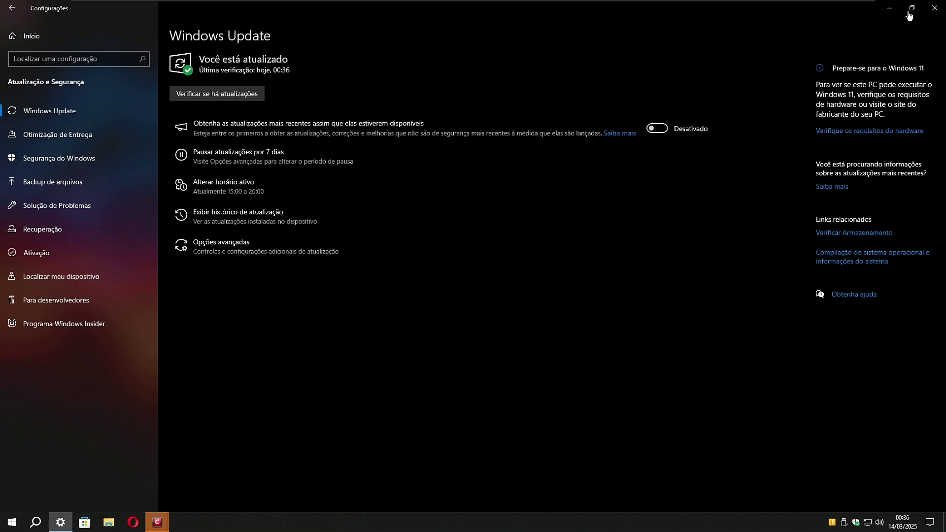
left_click(934, 9)
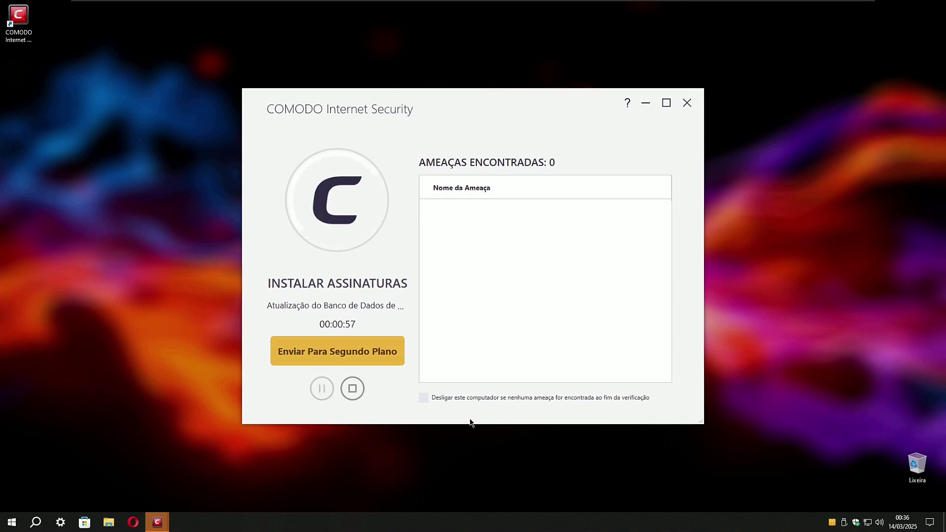
Step: Stop COMODO's quick scan during signature installation, close the scan window and open the Ferramentas section
left_click(348, 389)
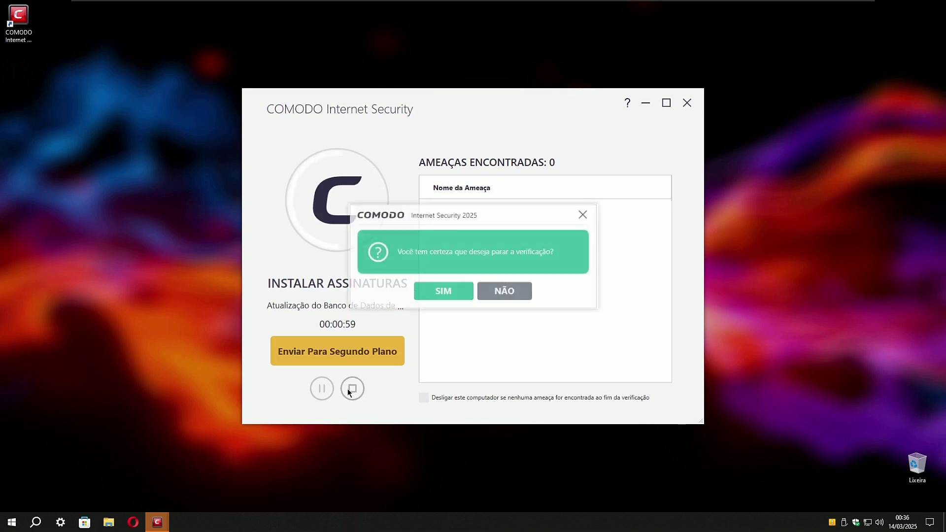
left_click(441, 291)
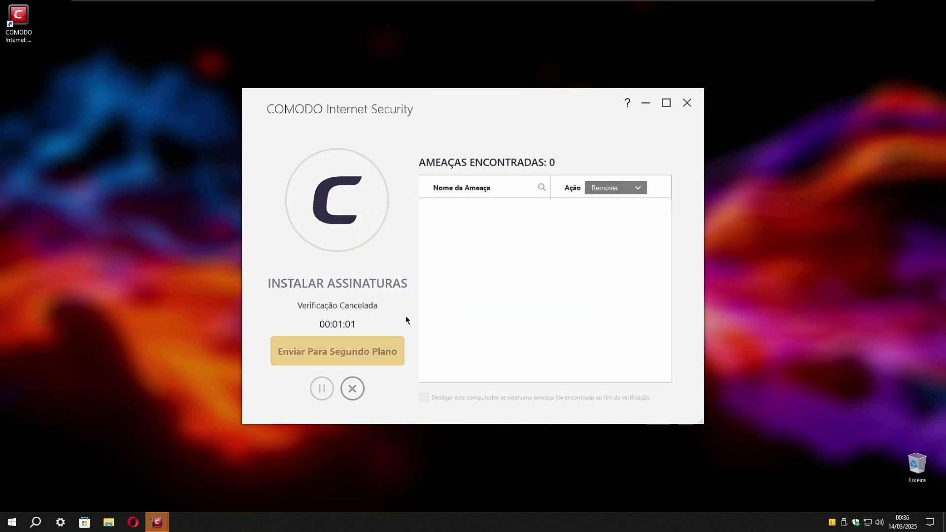
left_click(351, 388)
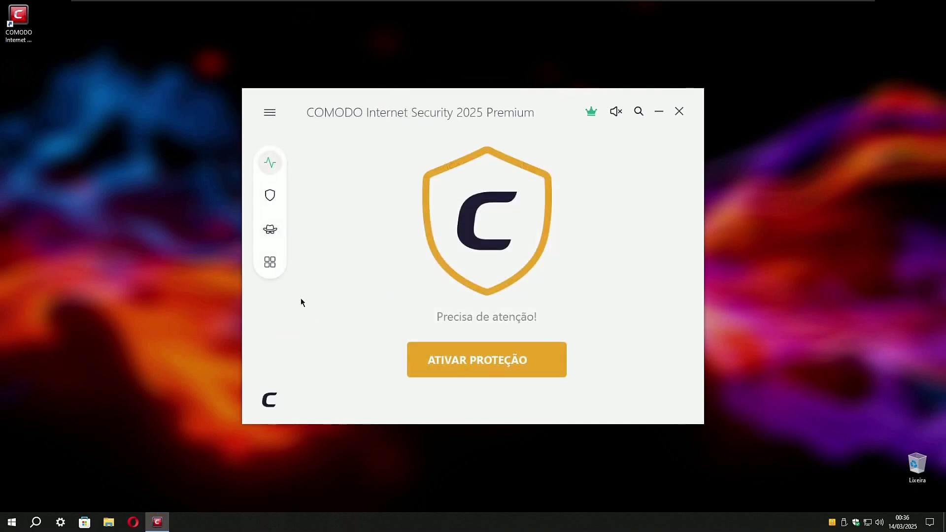
left_click(269, 262)
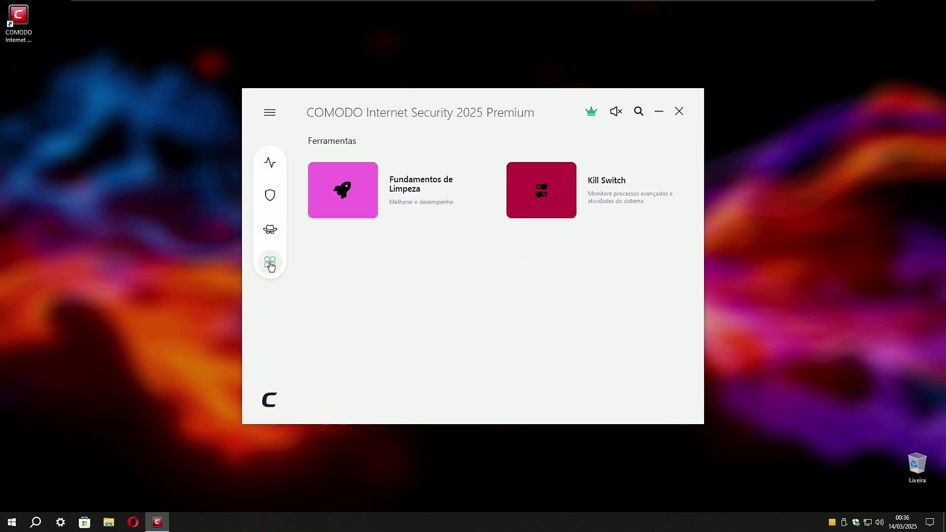
Step: Run COMODO's update check from the Proteção section, repeat it until all tasks complete, and close the update checker
left_click(277, 227)
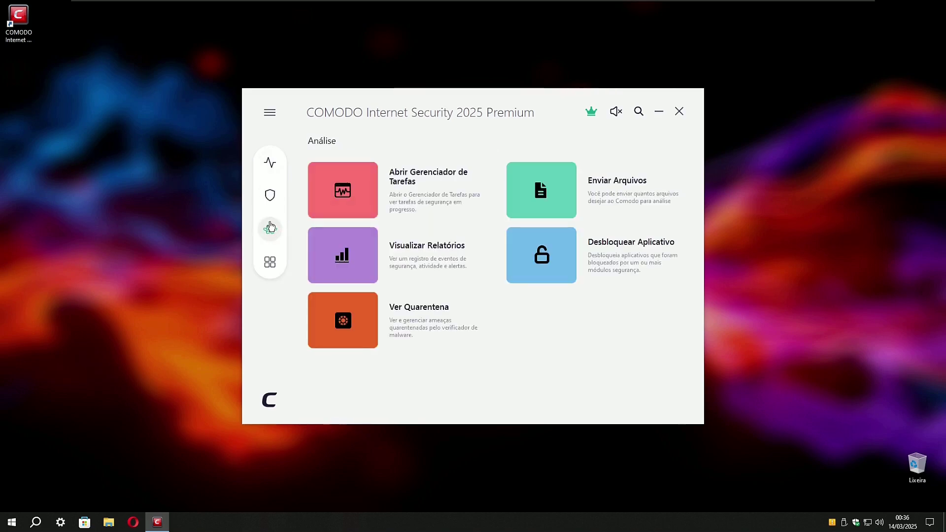
left_click(273, 203)
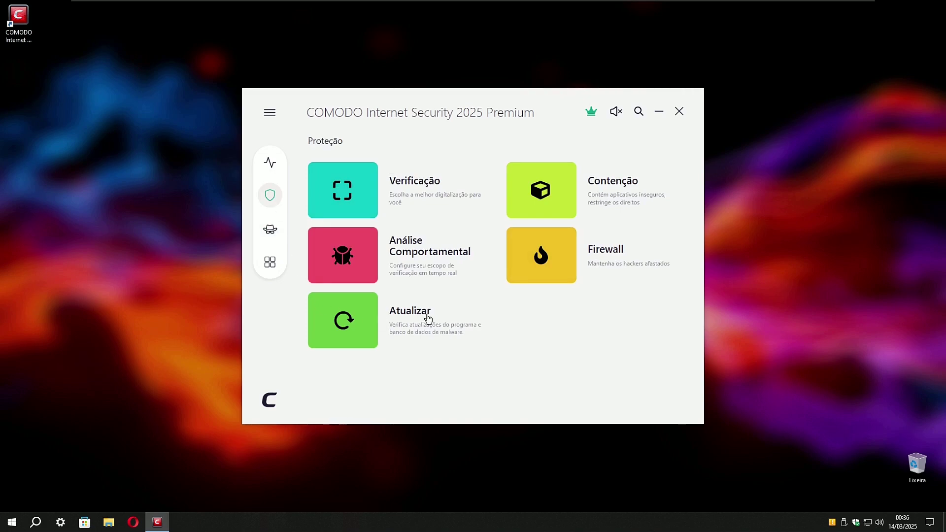
left_click(412, 317)
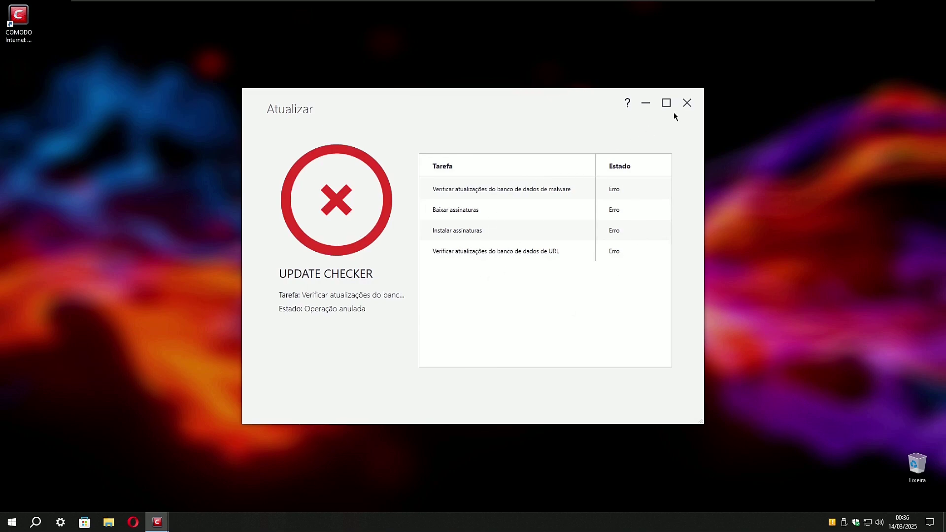
left_click(689, 104)
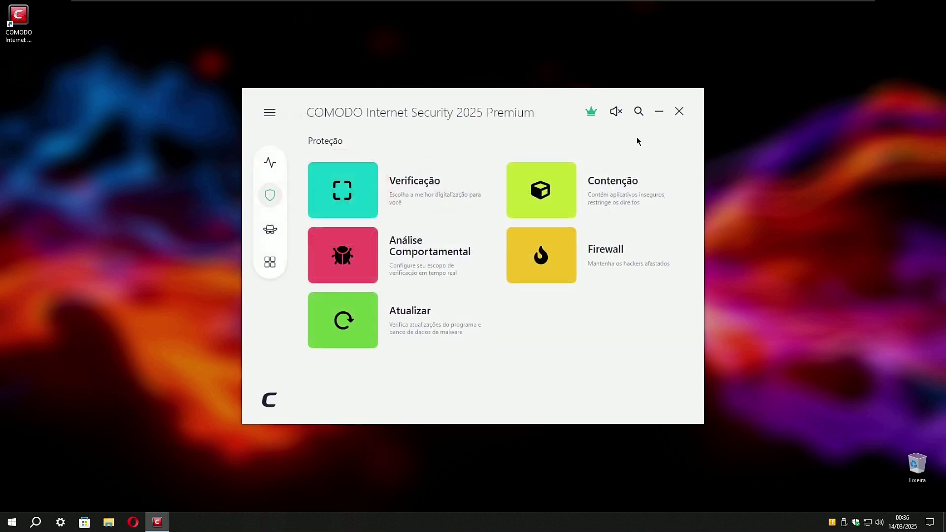
left_click(391, 308)
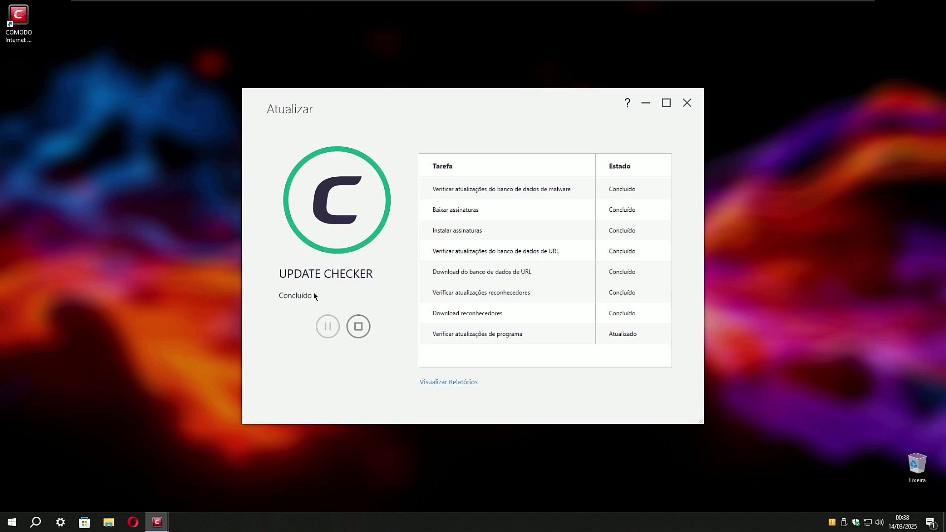
left_click(358, 326)
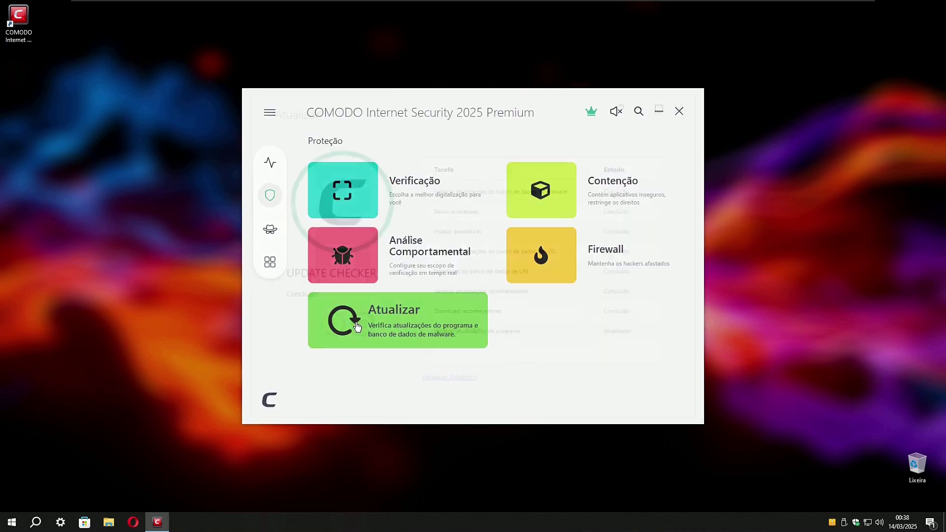
Step: Activate COMODO's protection from the home page, let the Verificação Rápida finish and close the scan window
left_click(269, 164)
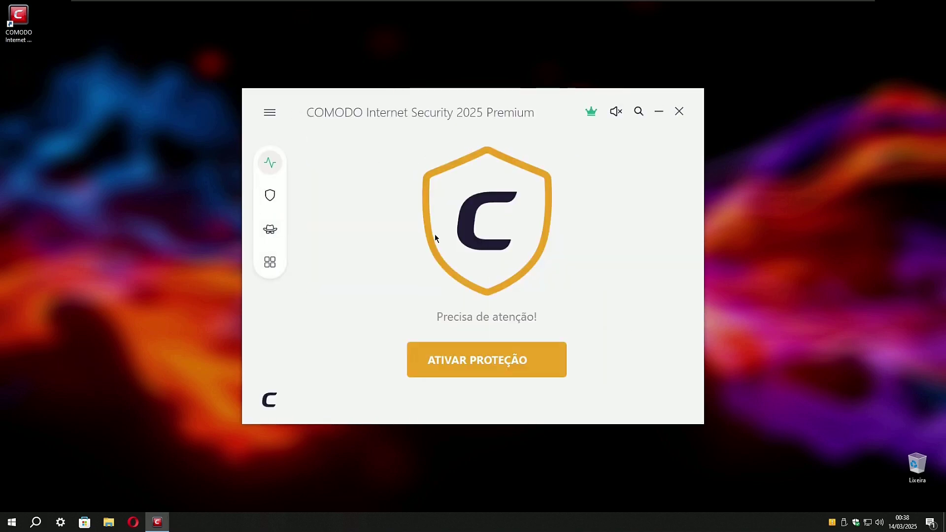
left_click(508, 363)
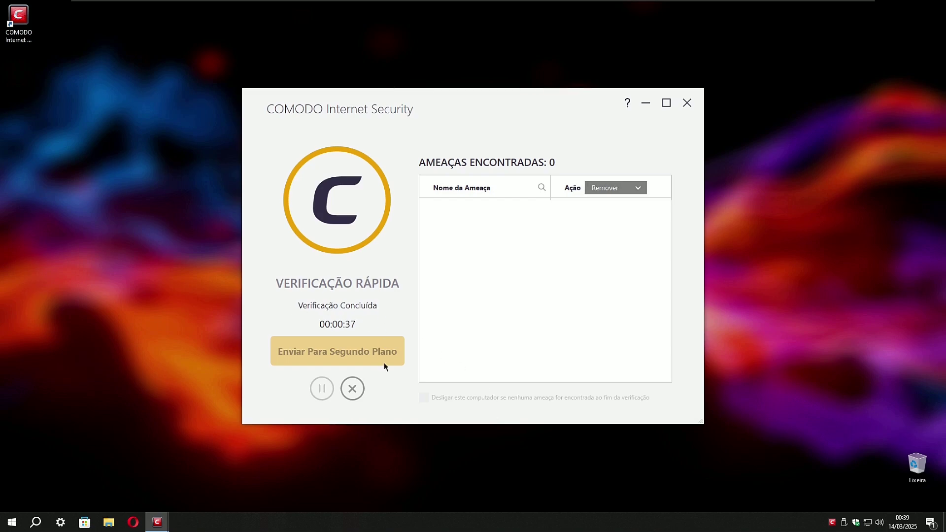
left_click(352, 388)
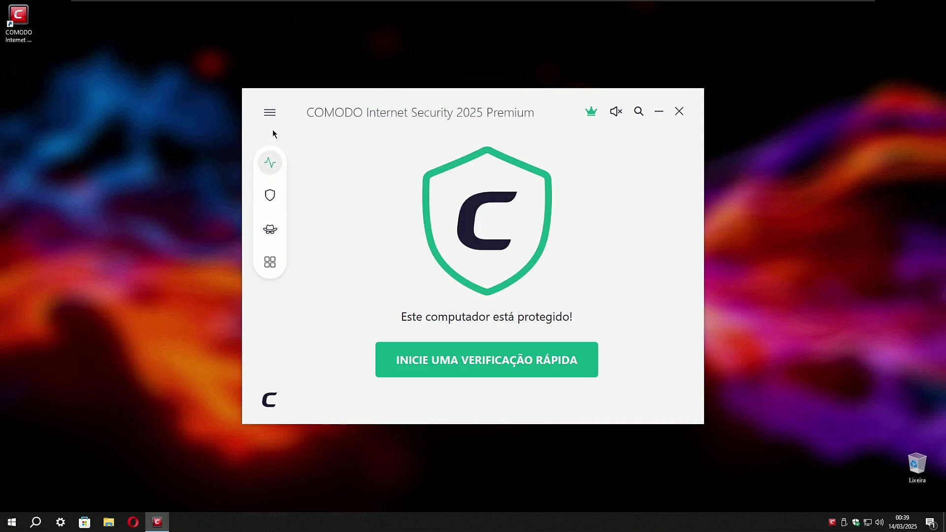
Step: Disable the alert sound and the 'Adquira uma Licença' button in the general interface settings, and view the Atualizações and Configuração pages
left_click(273, 116)
left_click(317, 155)
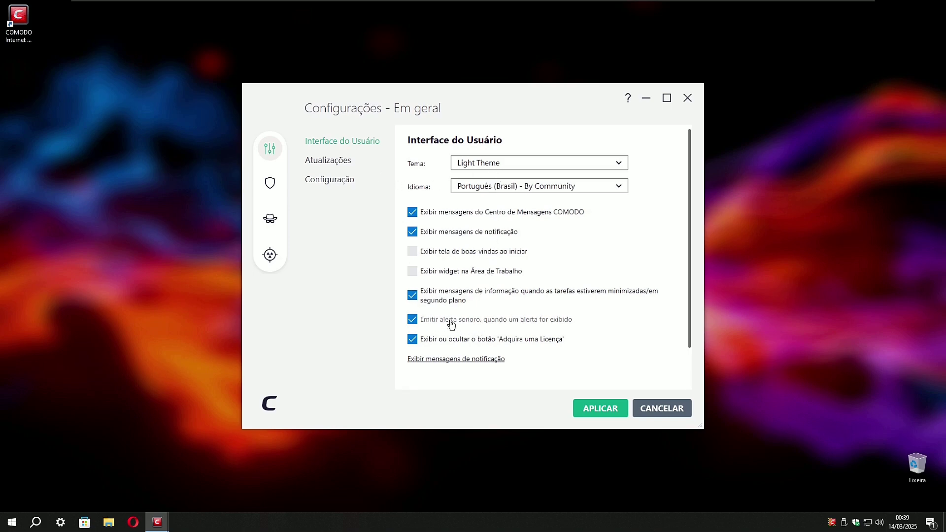
left_click(484, 323)
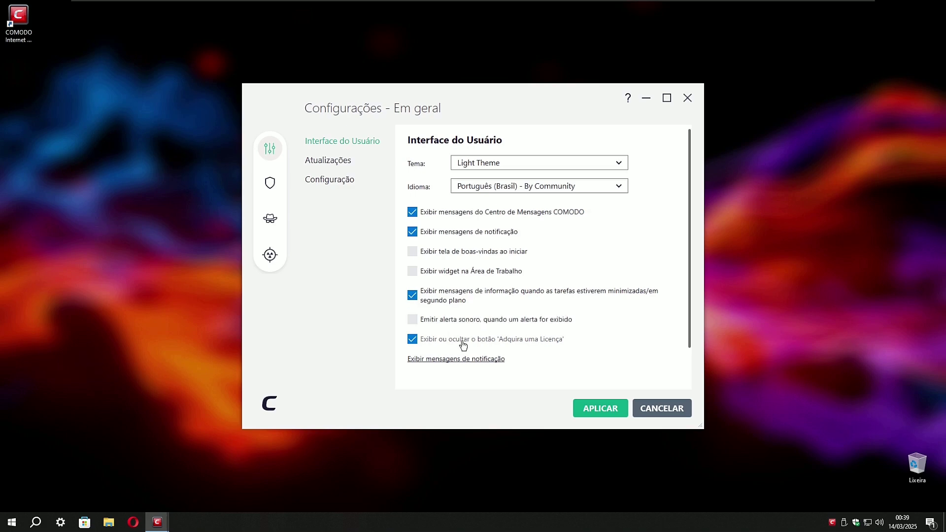
left_click(491, 343)
scroll(558, 318, "down", 1)
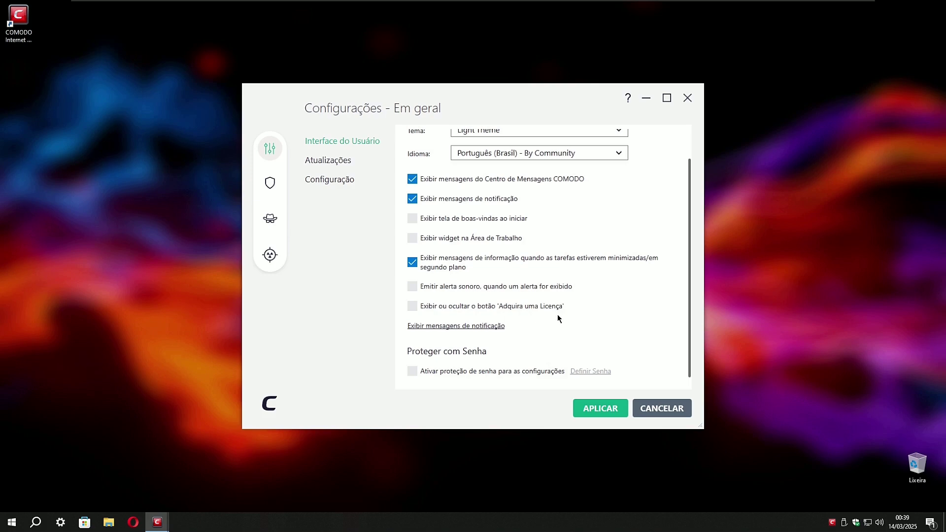
left_click(338, 160)
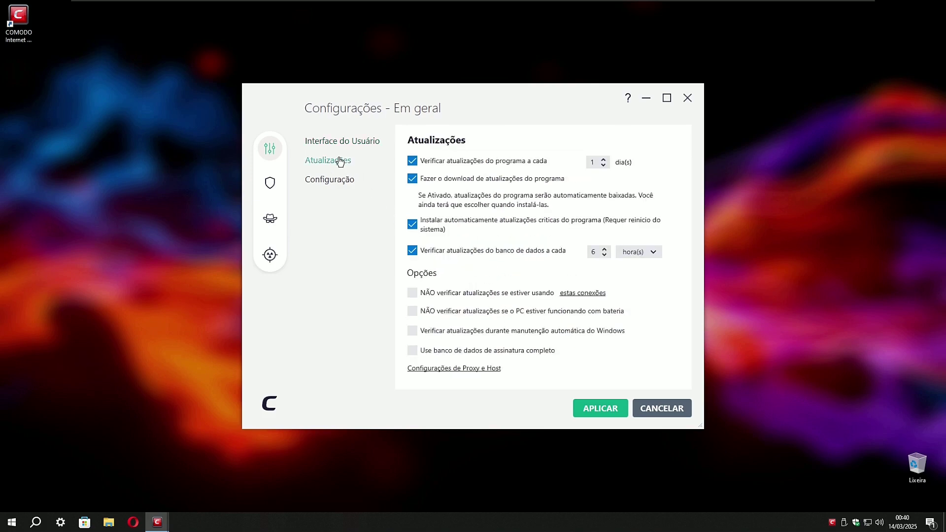
left_click(332, 182)
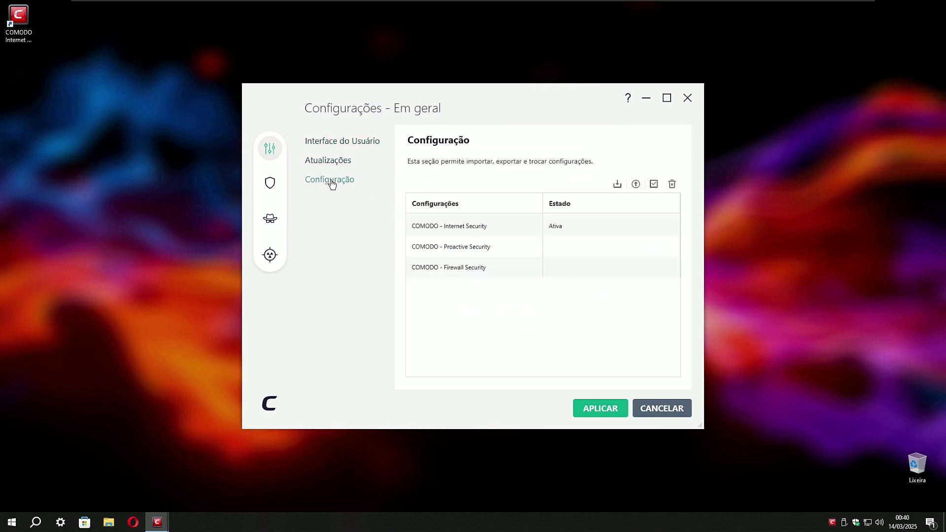
Step: Enable heuristic scanning in the antivirus Verificação em Tempo Real settings
left_click(270, 183)
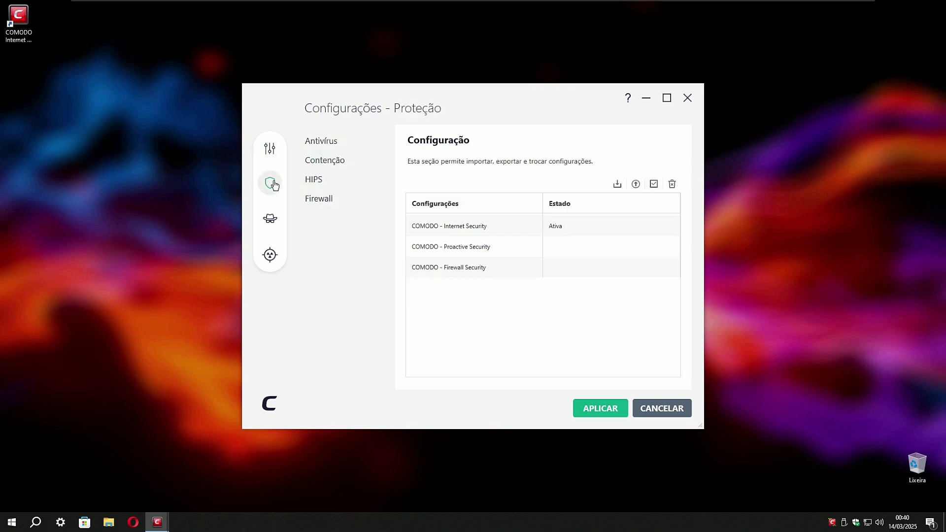
left_click(332, 156)
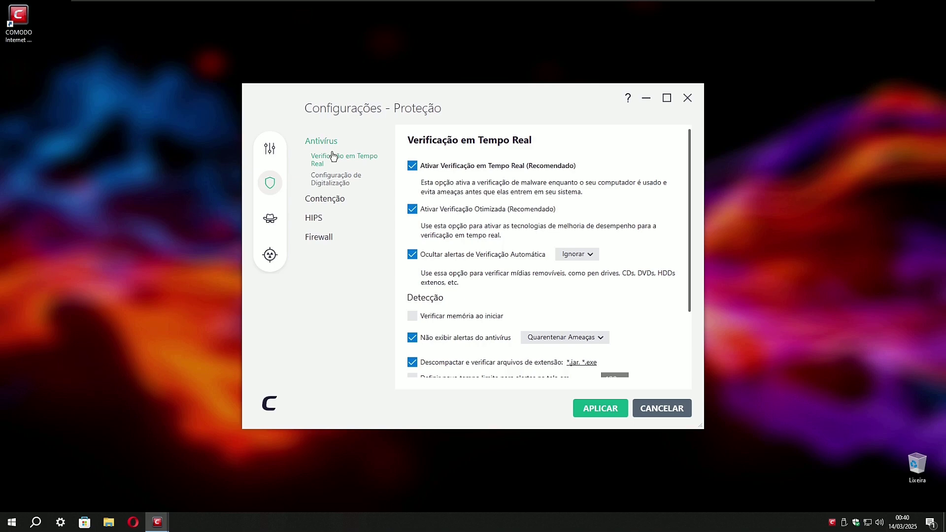
scroll(507, 273, "down", 3)
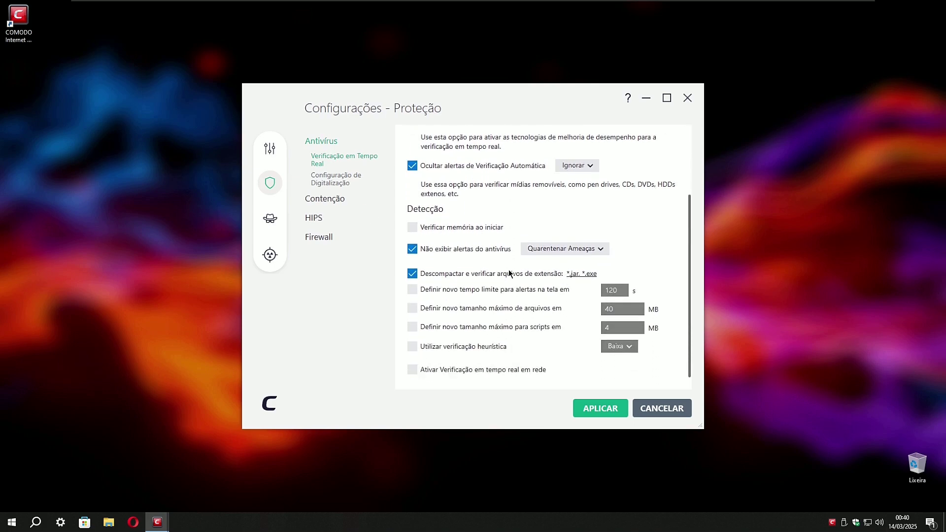
left_click(472, 348)
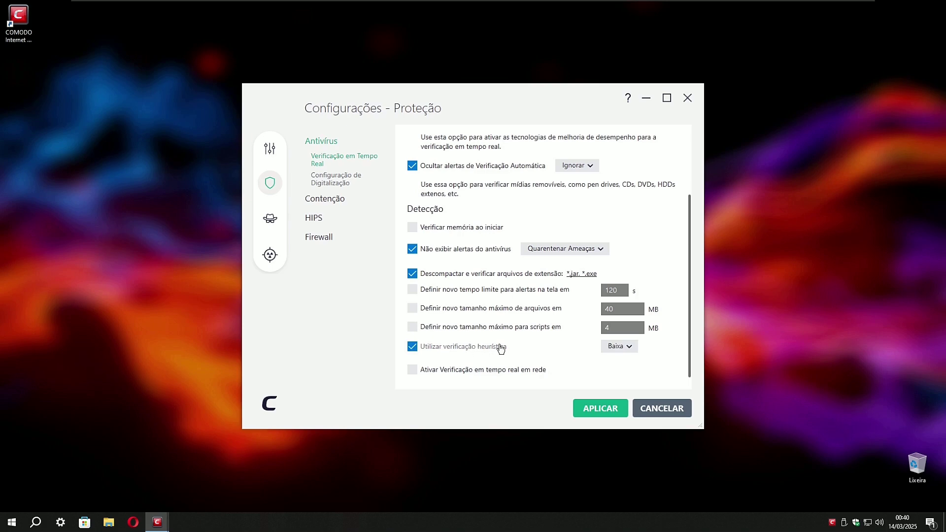
Step: Examine the antivirus scan profiles and the Contenção settings, including the Auto-Contenção rules list
left_click(328, 177)
left_click(325, 198)
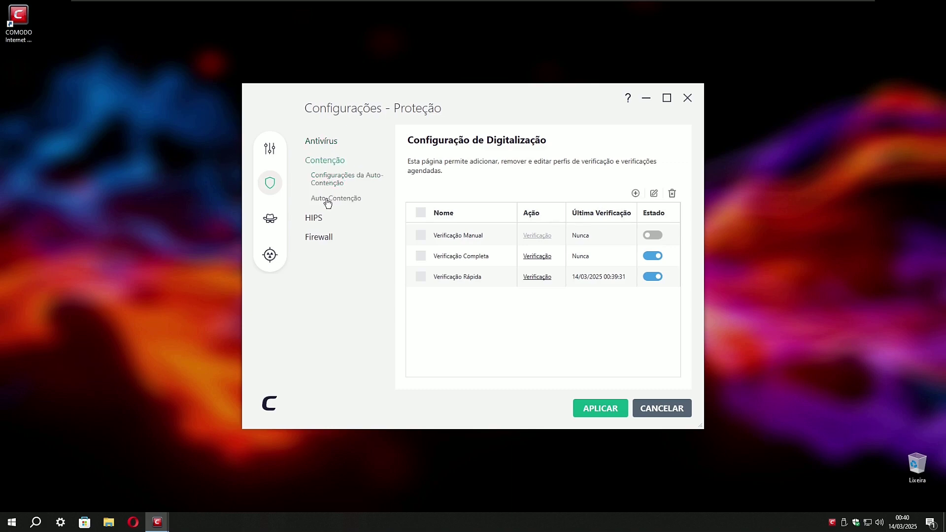
left_click(337, 180)
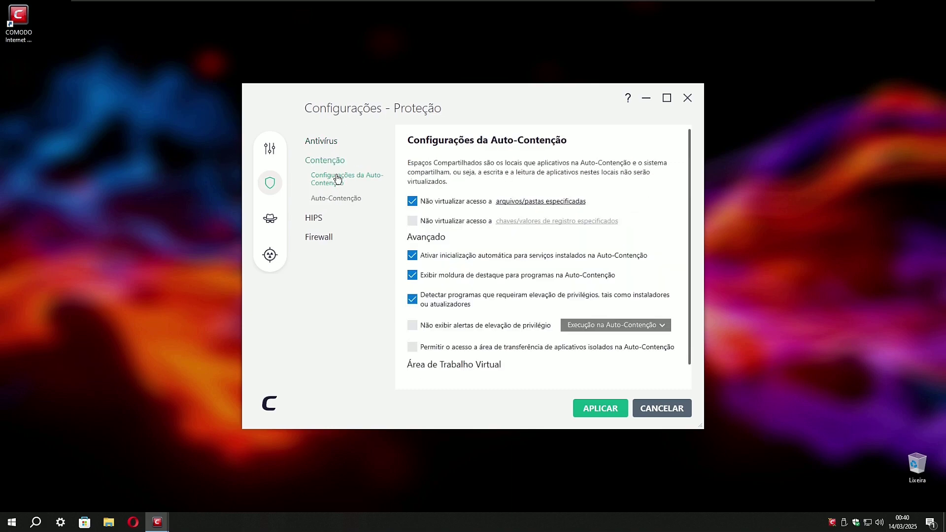
scroll(514, 278, "down", 1)
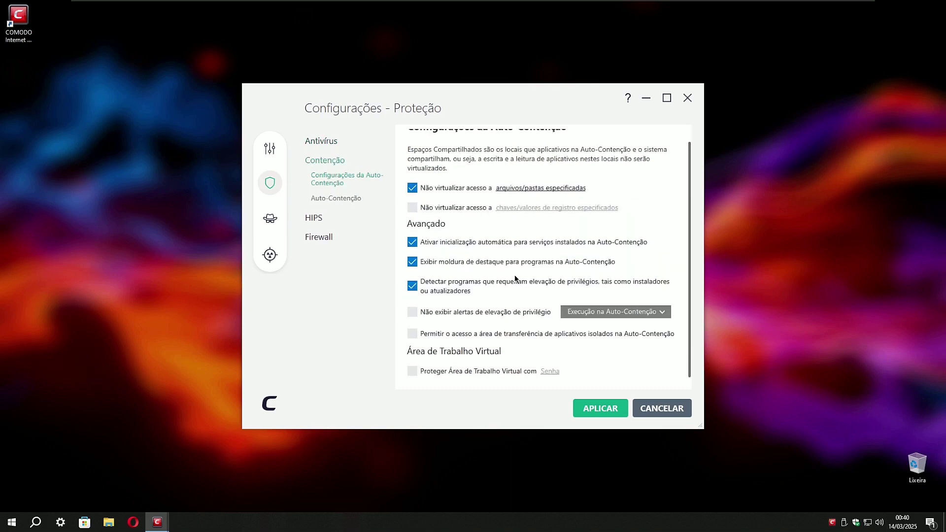
scroll(515, 279, "up", 1)
left_click(339, 198)
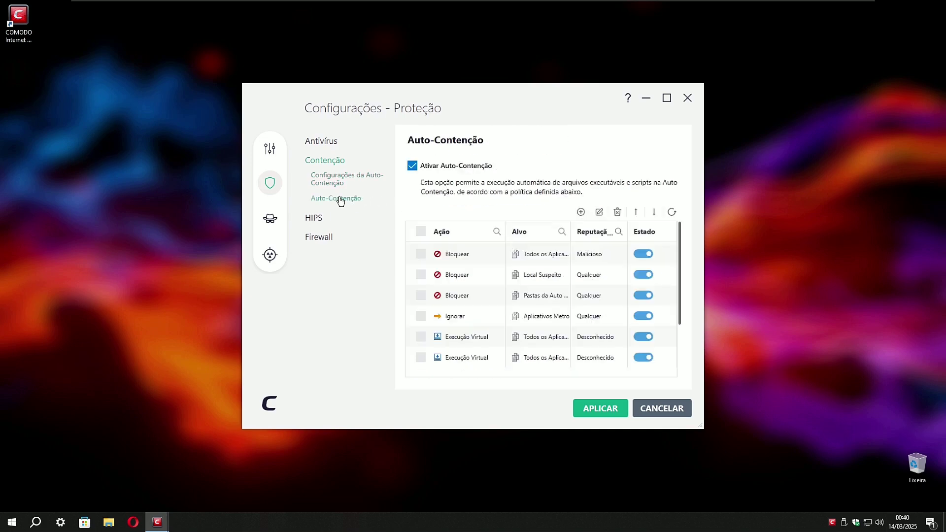
scroll(492, 294, "down", 2)
scroll(500, 296, "up", 1)
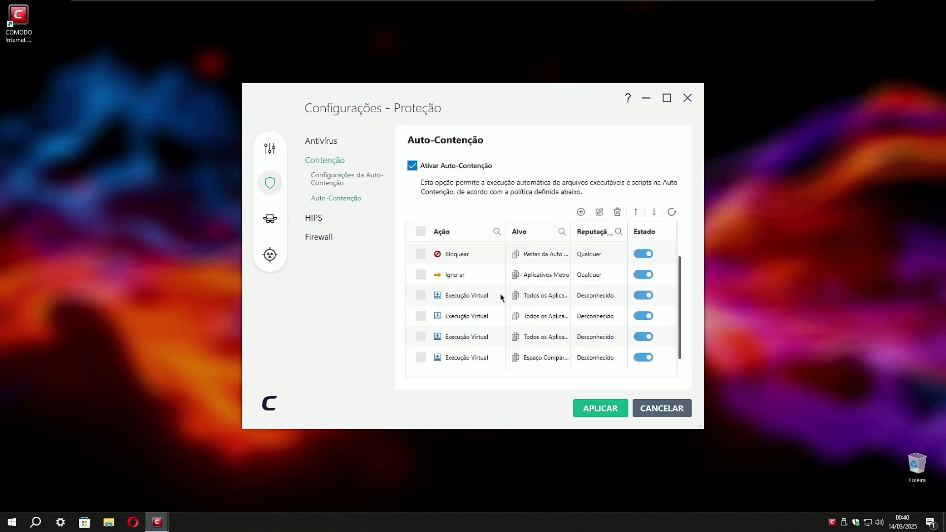
scroll(501, 297, "down", 1)
scroll(500, 297, "up", 3)
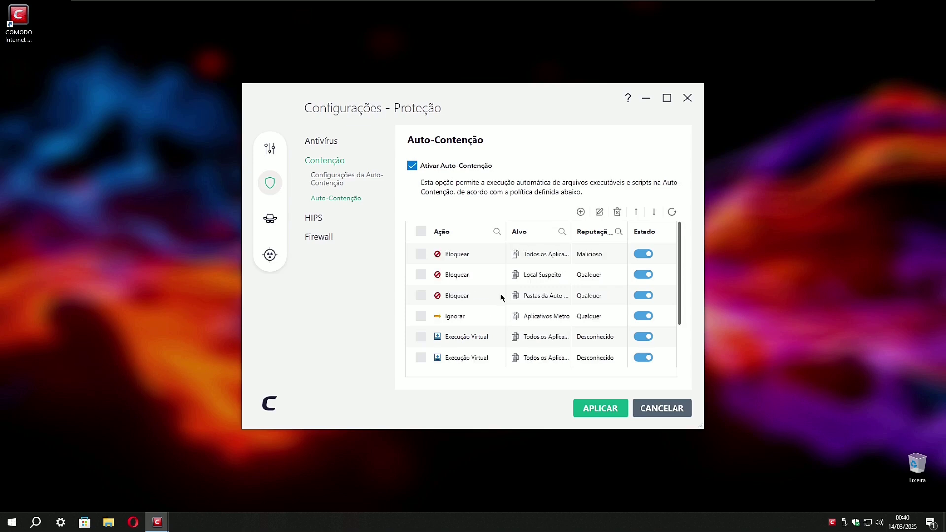
Step: Review the HIPS settings and the list of HIPS rules
left_click(313, 217)
left_click(329, 196)
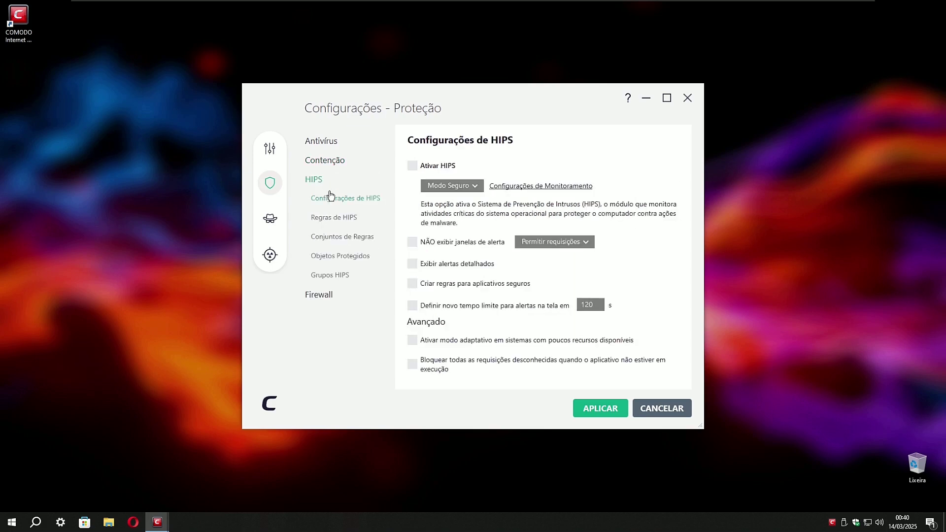
left_click(325, 217)
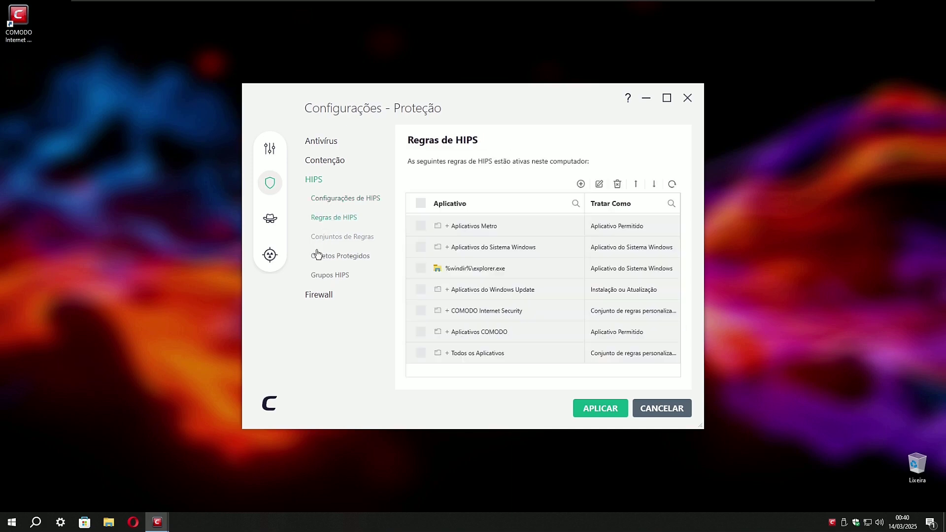
Step: Disable the animation effects for incoming and outgoing data in the firewall settings and check the Avançado options
left_click(318, 293)
left_click(342, 218)
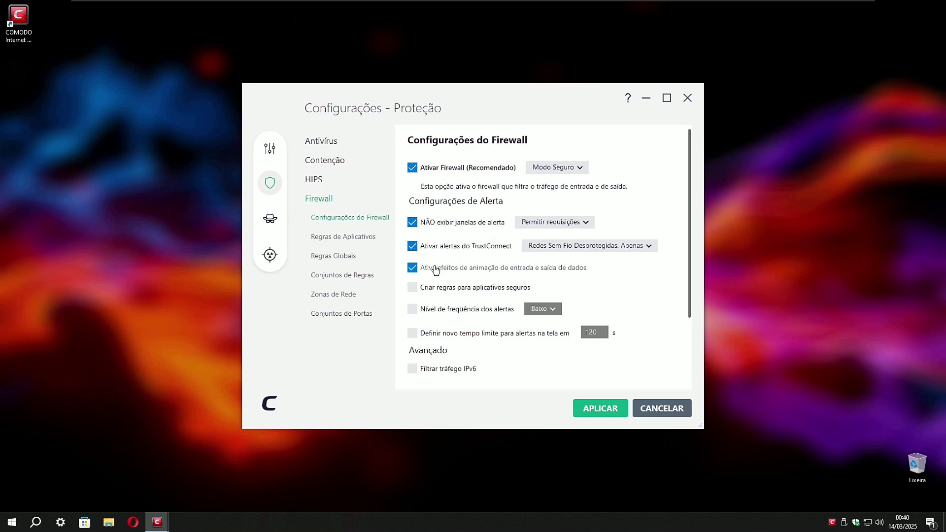
left_click(502, 273)
scroll(503, 272, "down", 3)
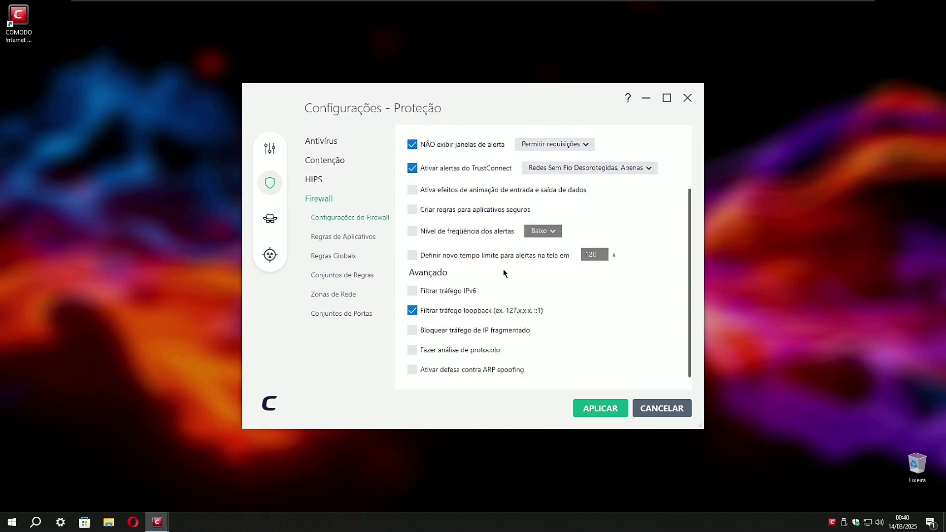
Step: Review the firewall's application rules, global rules, rule sets, network zones and port sets
left_click(355, 239)
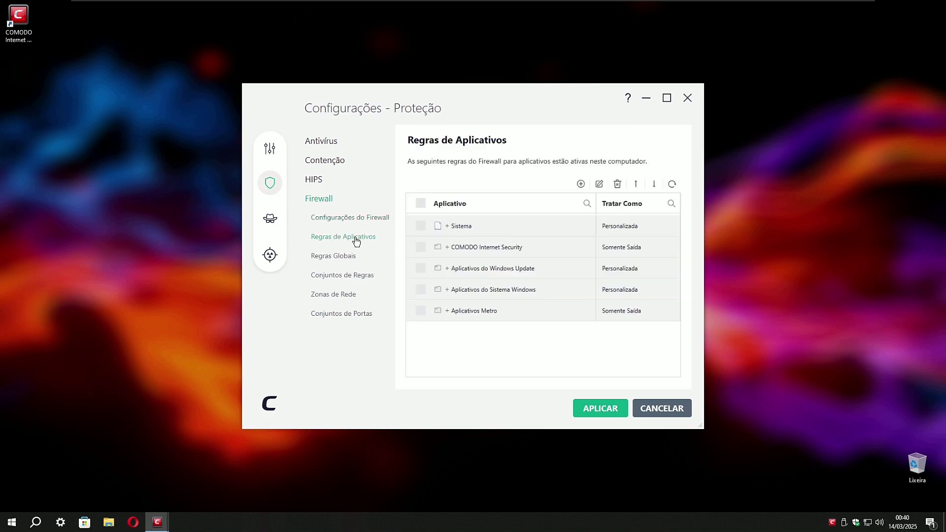
left_click(334, 257)
left_click(342, 277)
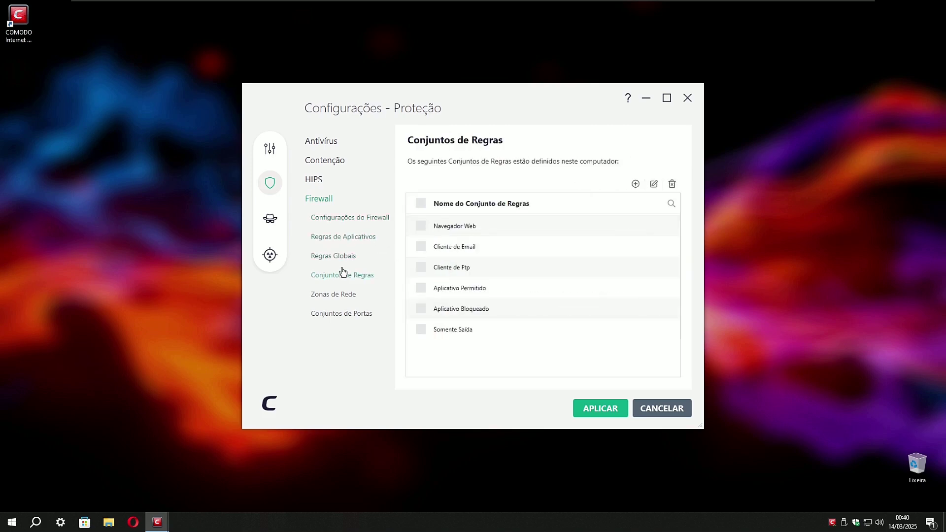
left_click(343, 295)
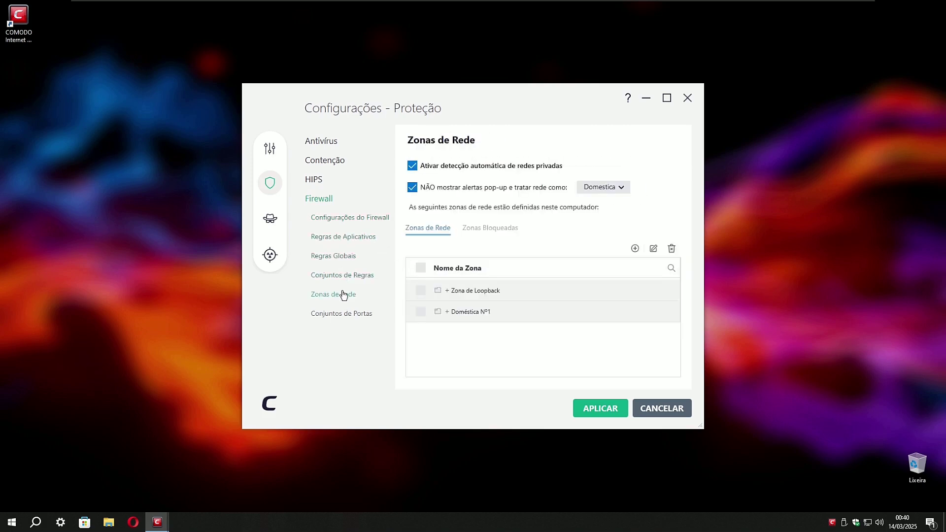
left_click(335, 317)
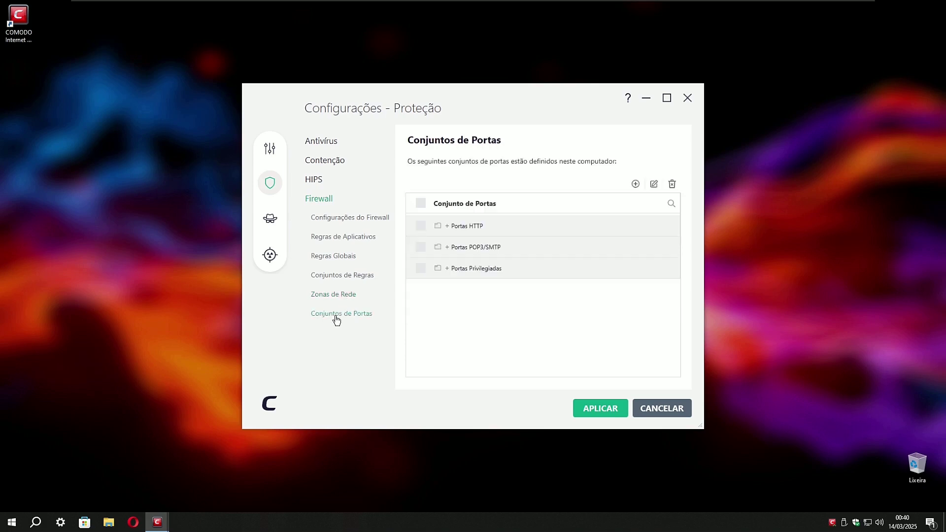
Step: Review the file reputation settings in the Análise section, including file groups, file list, submitted files and vendor list
left_click(270, 218)
left_click(325, 143)
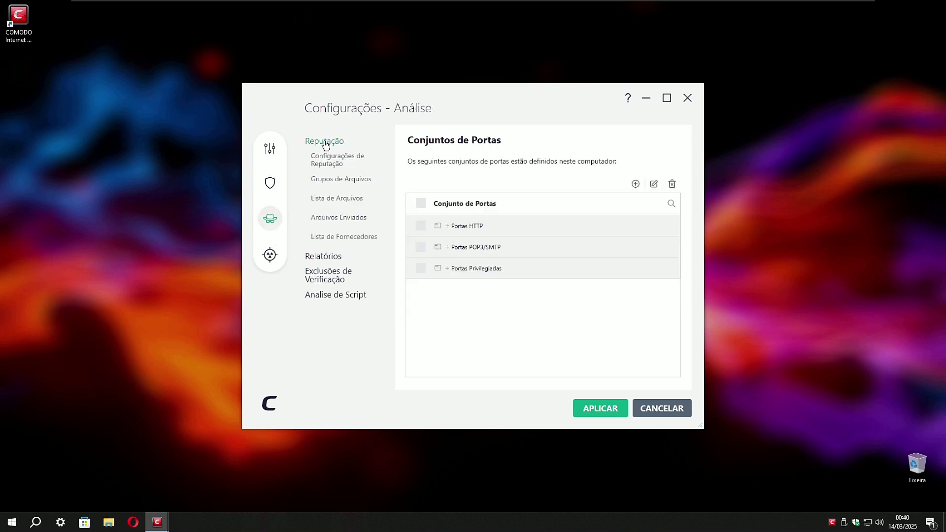
left_click(331, 159)
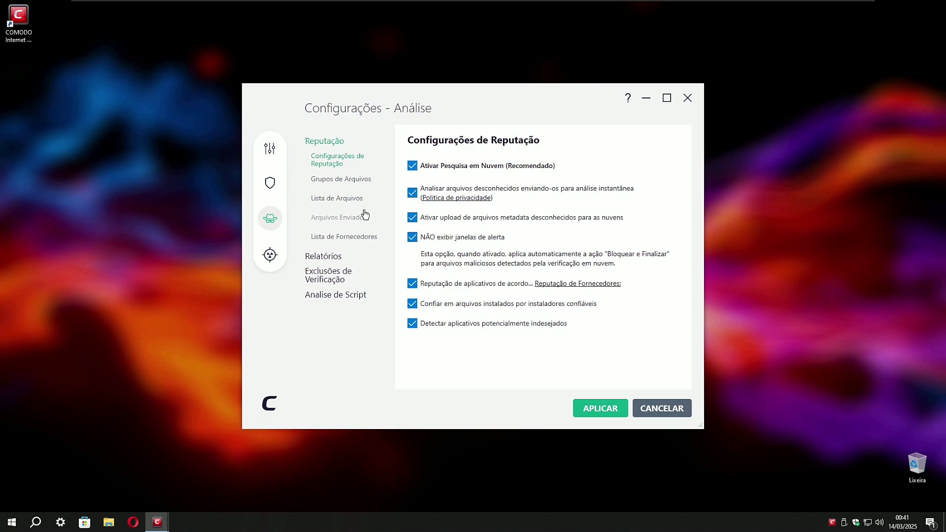
left_click(348, 186)
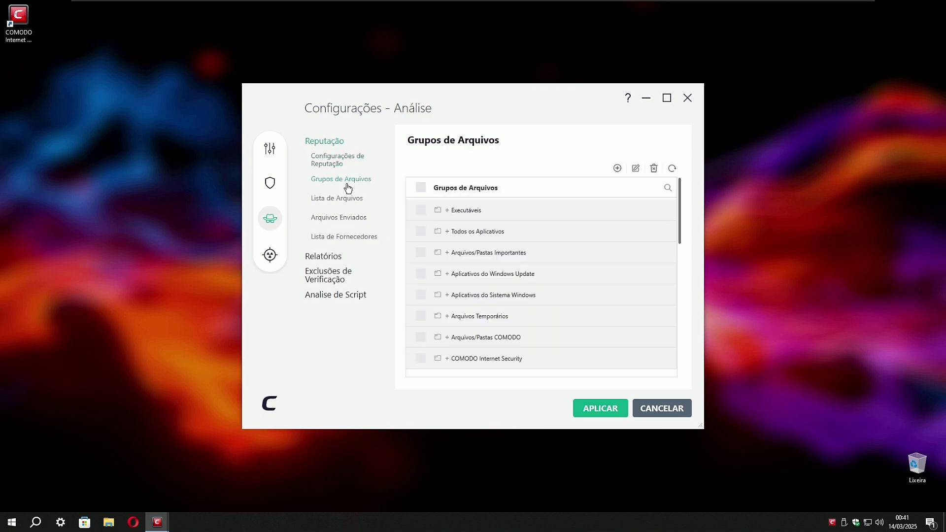
left_click(329, 206)
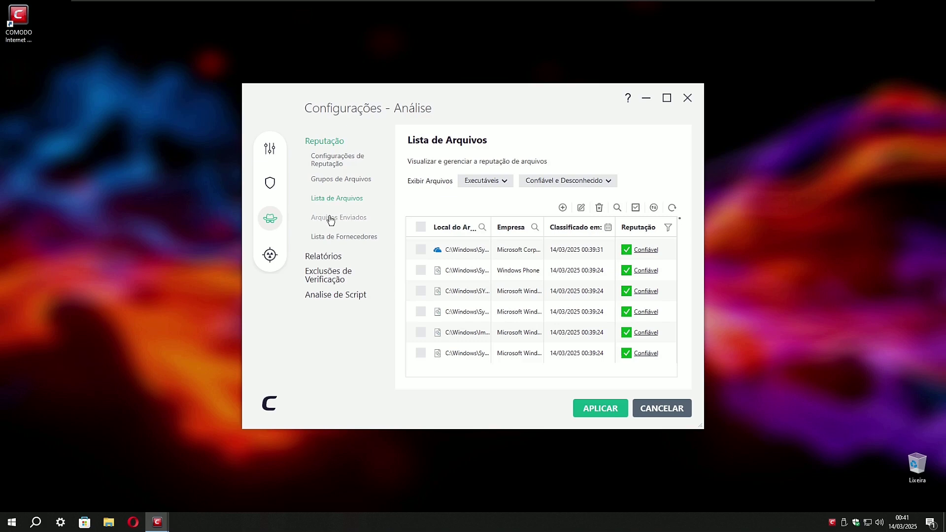
left_click(330, 220)
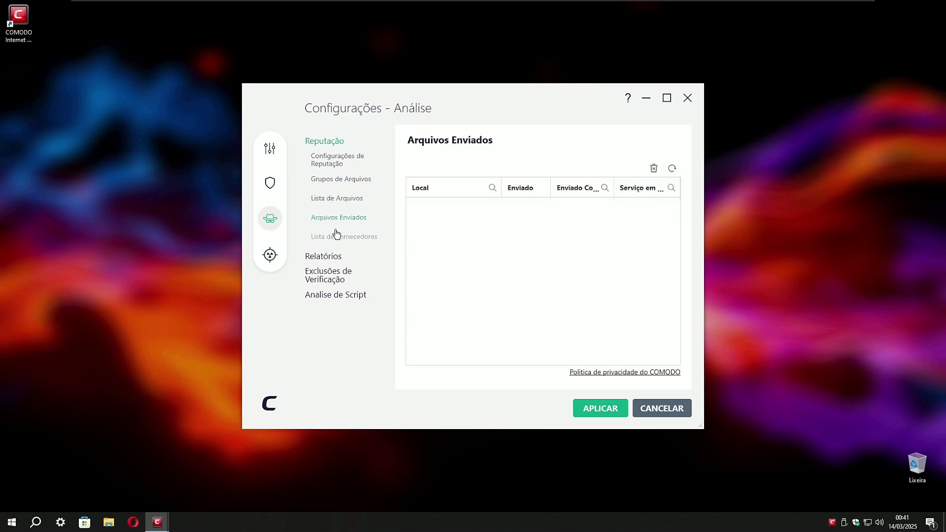
left_click(333, 235)
Step: Review the Relatórios options, the scan exclusions, and both application lists under Analise de Script
left_click(331, 258)
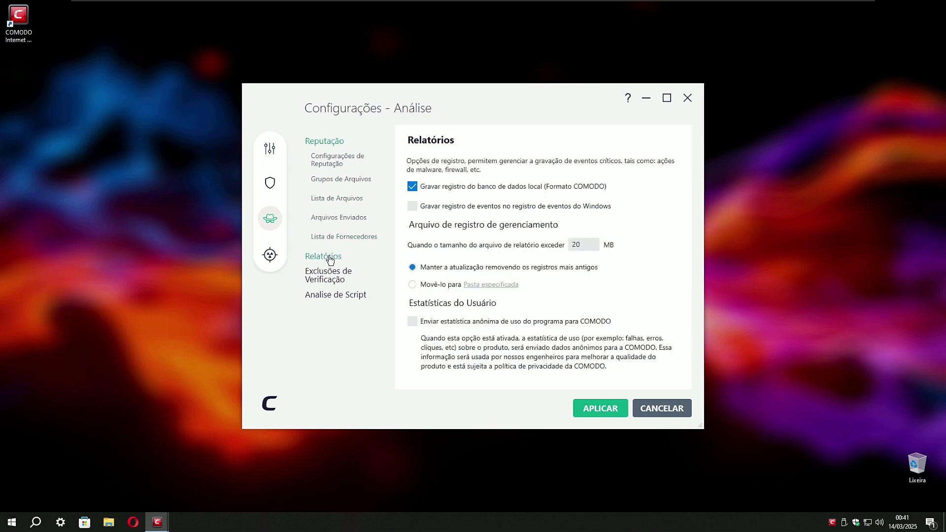
left_click(328, 280)
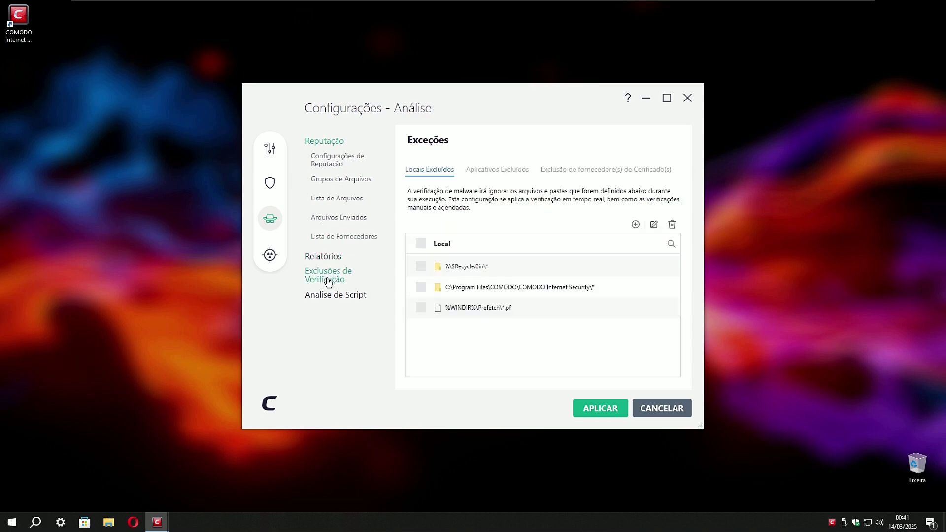
left_click(338, 295)
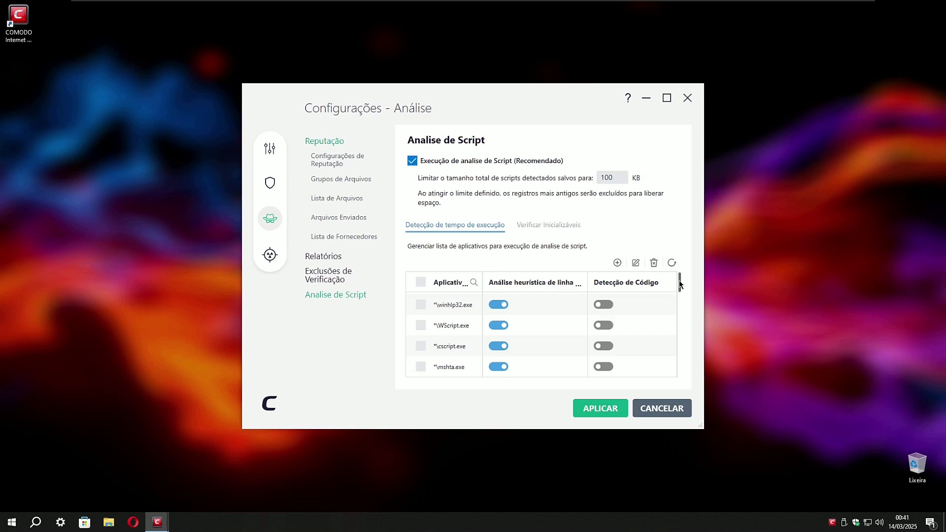
left_click_drag(683, 284, 683, 375)
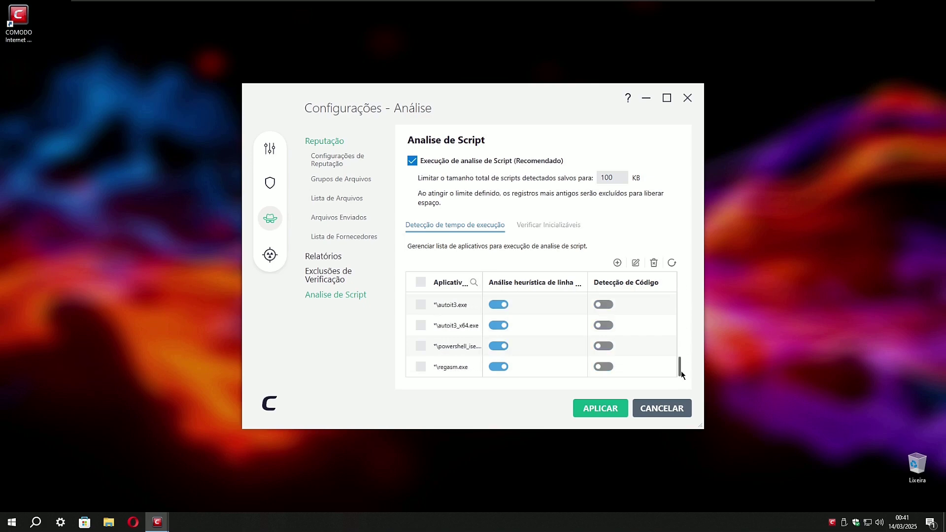
left_click(556, 226)
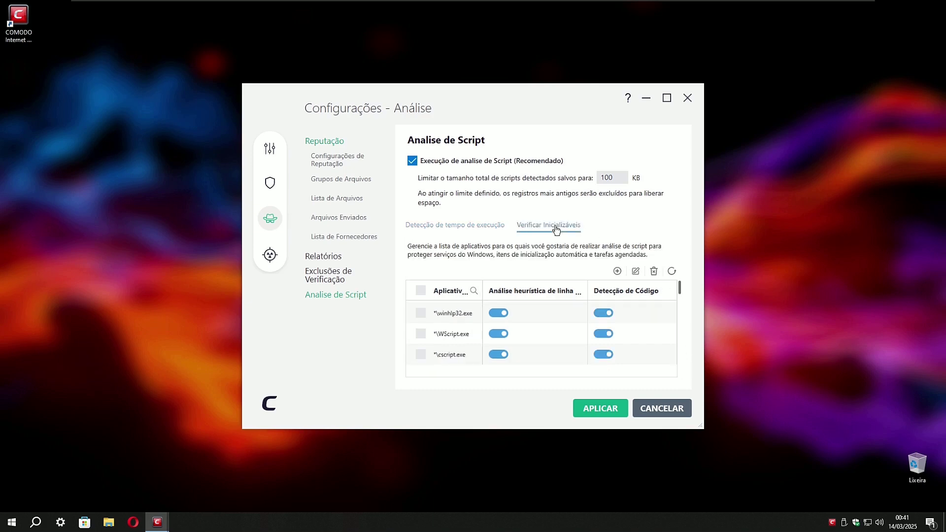
left_click_drag(680, 293, 684, 378)
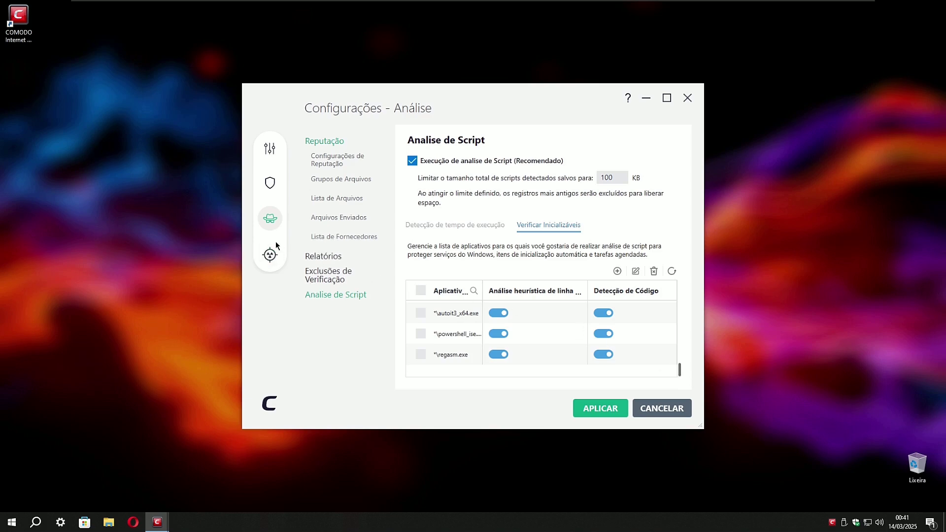
Step: Review the Proteção Avançada settings for VirusScope, Central de Dispositivos, Filtro Web and Adicionais
left_click(270, 256)
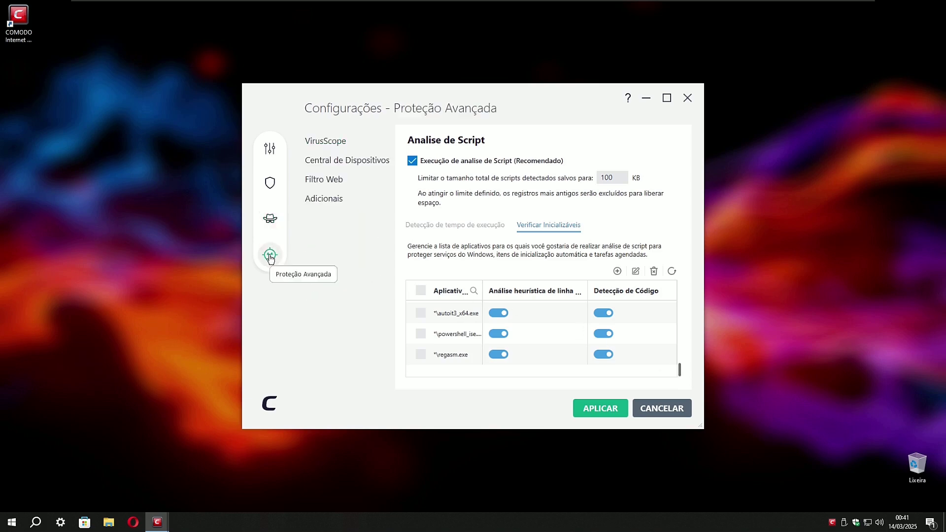
left_click(331, 147)
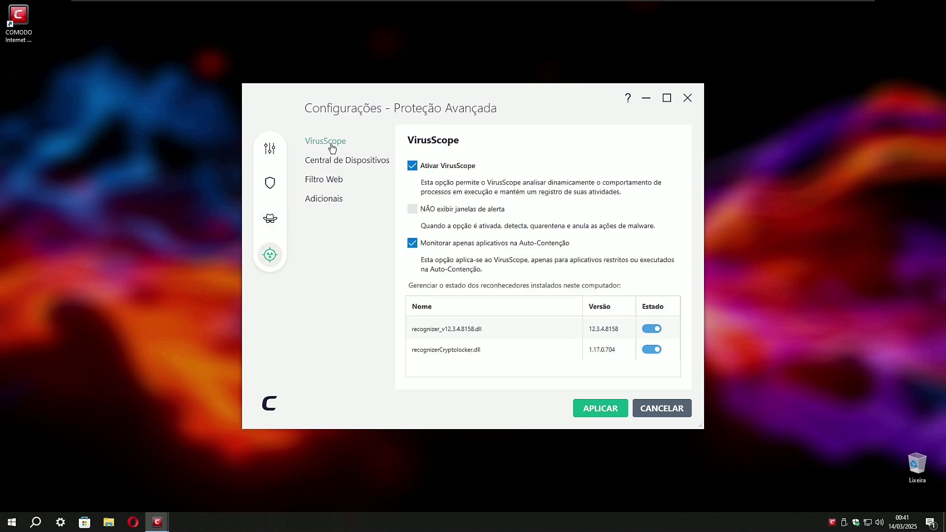
left_click(333, 164)
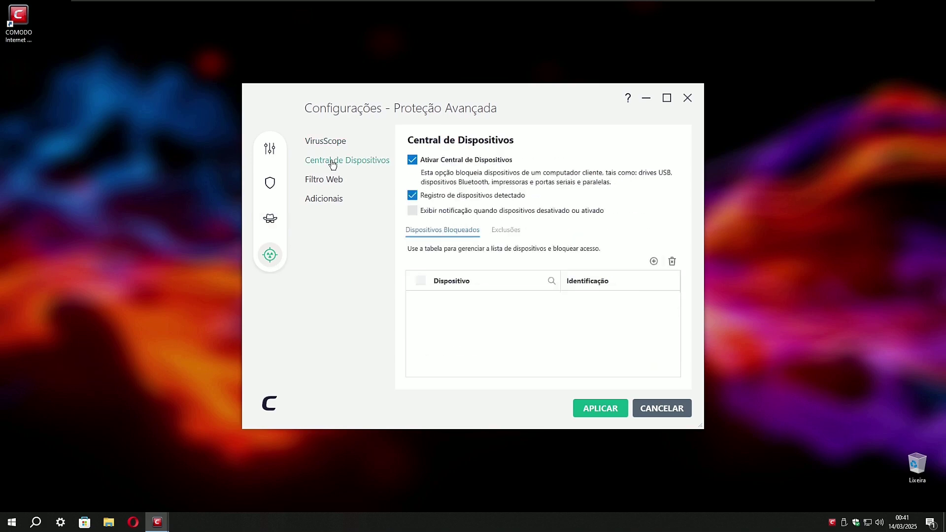
left_click(321, 181)
left_click(327, 203)
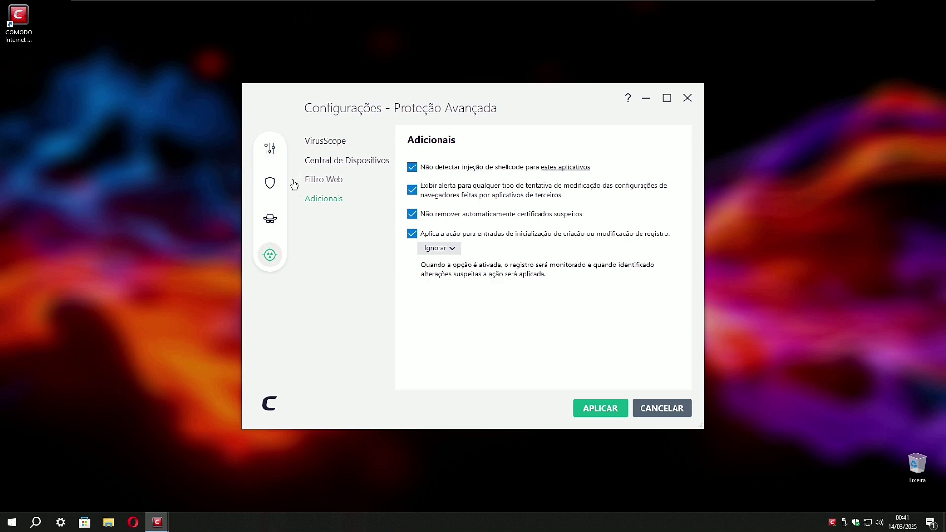
Step: Check the Interface do Usuário settings and apply the configuration
left_click(269, 148)
left_click(326, 148)
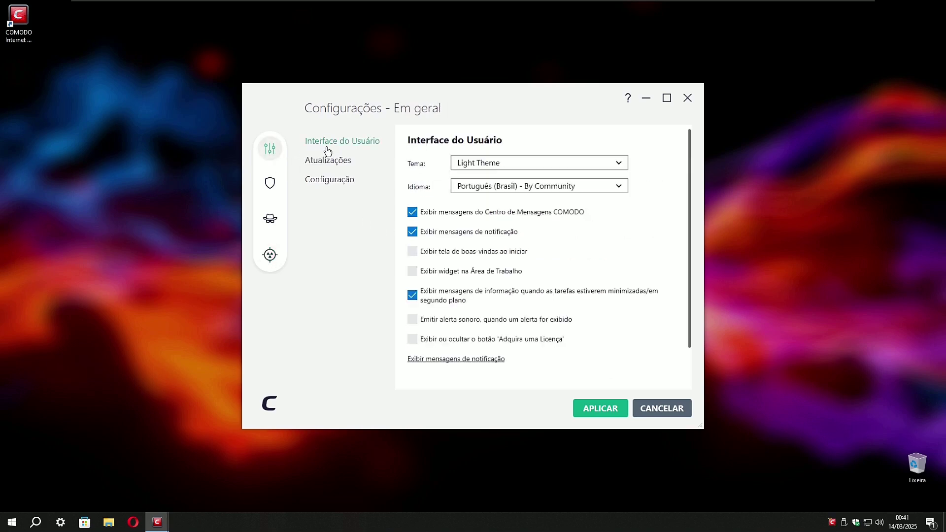
left_click(593, 407)
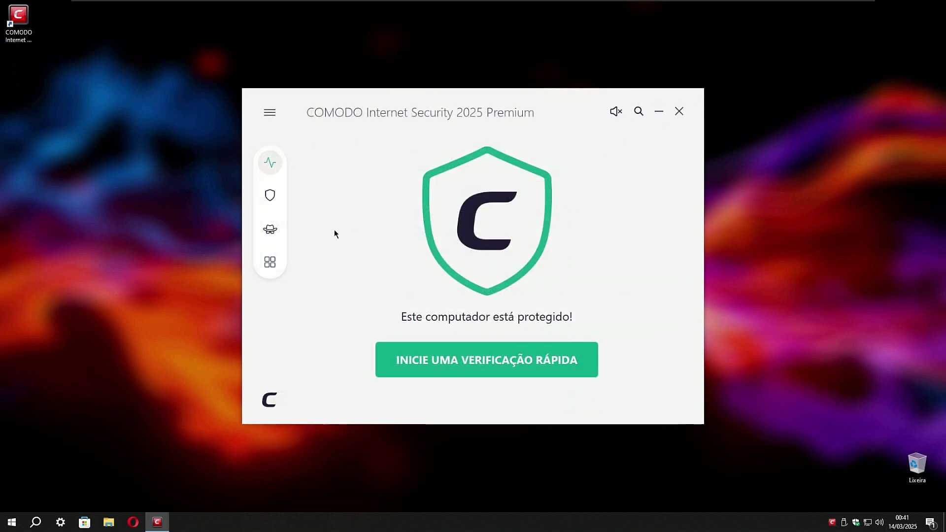
Step: Run COMODO's check for program and malware database updates, finish it, and close the main window
left_click(271, 263)
left_click(271, 230)
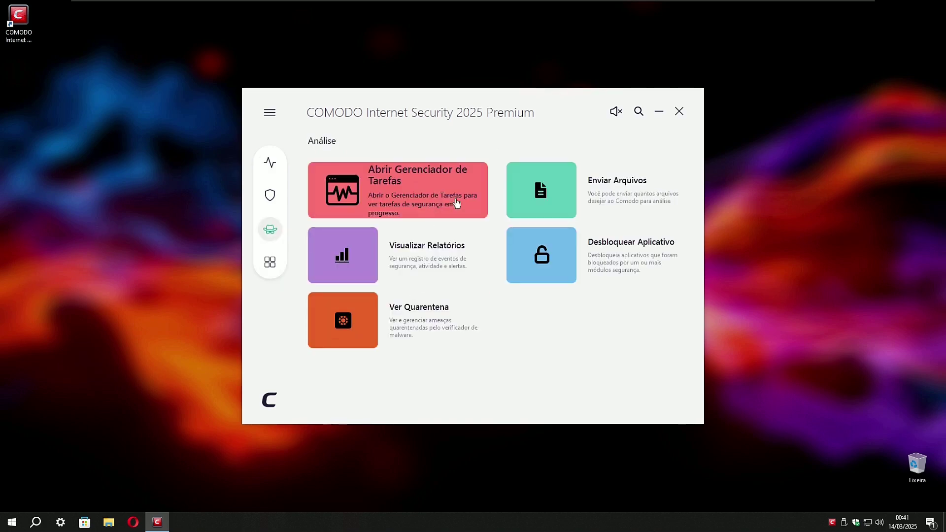
left_click(263, 198)
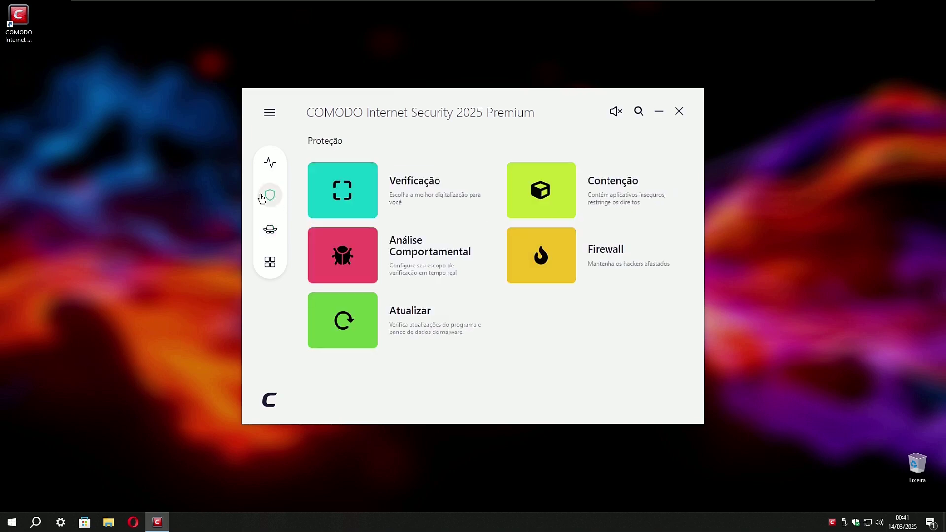
left_click(411, 323)
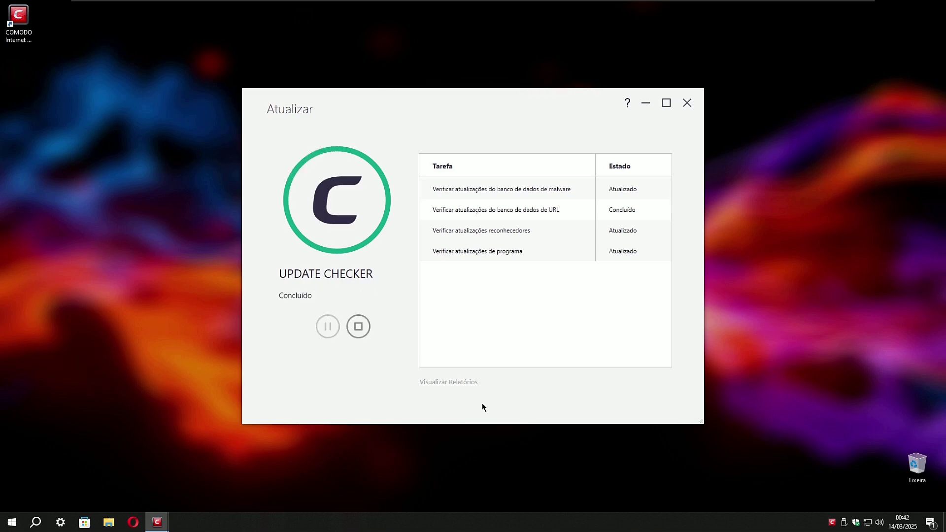
left_click(358, 327)
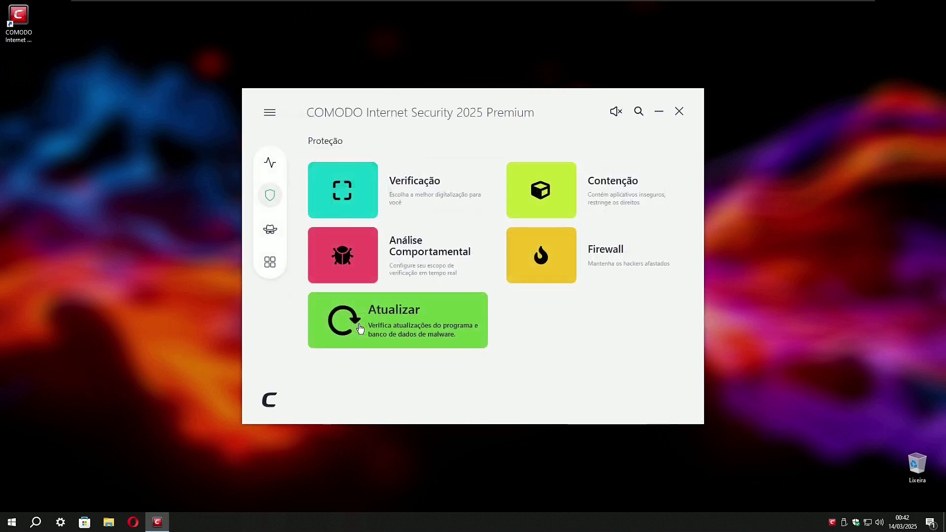
left_click(270, 166)
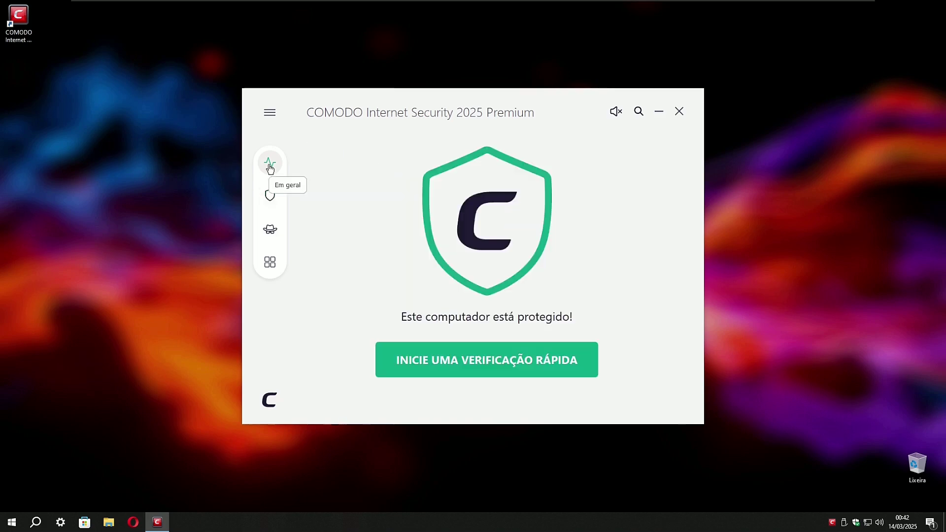
left_click(679, 111)
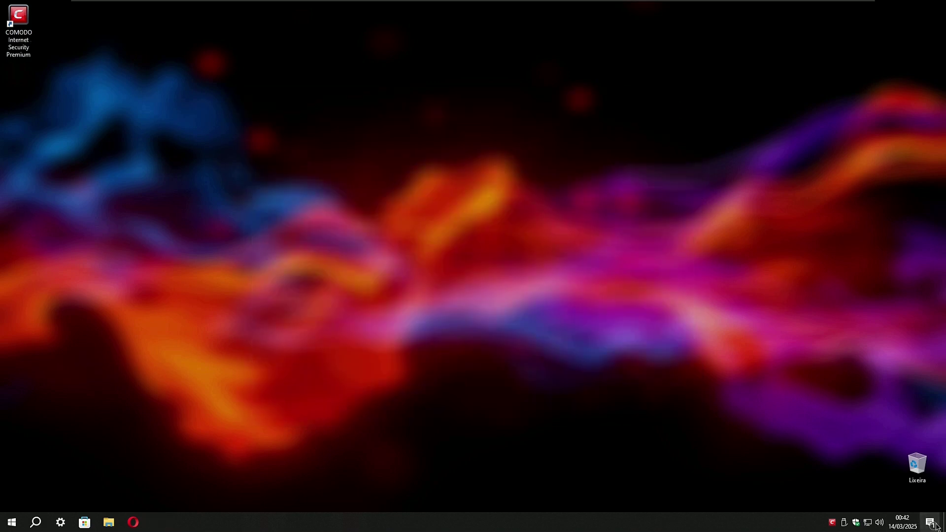
Step: Clear all notifications in the Windows notification center and close it
left_click(930, 522)
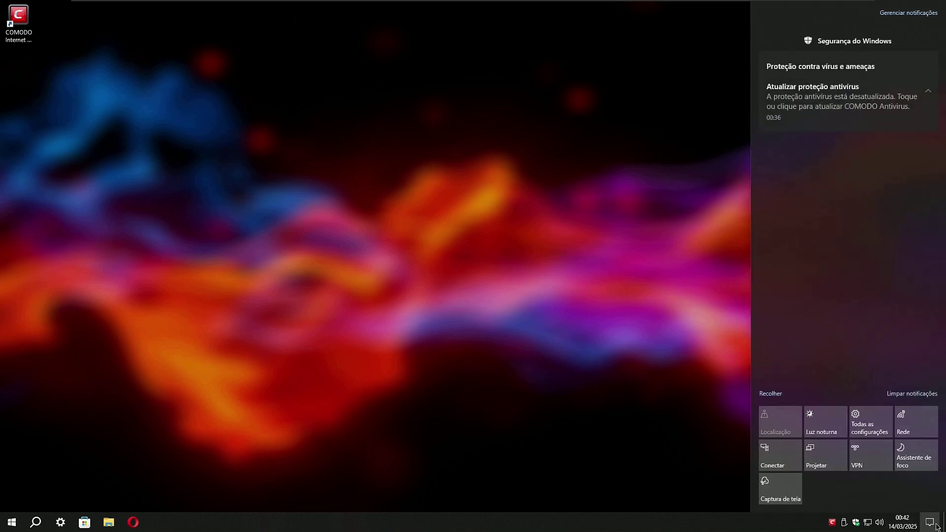
left_click(912, 394)
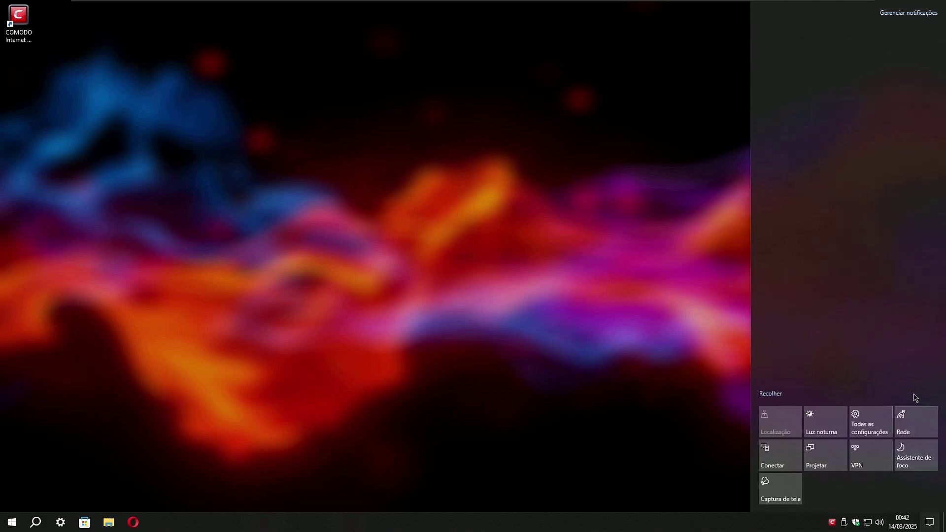
left_click(929, 522)
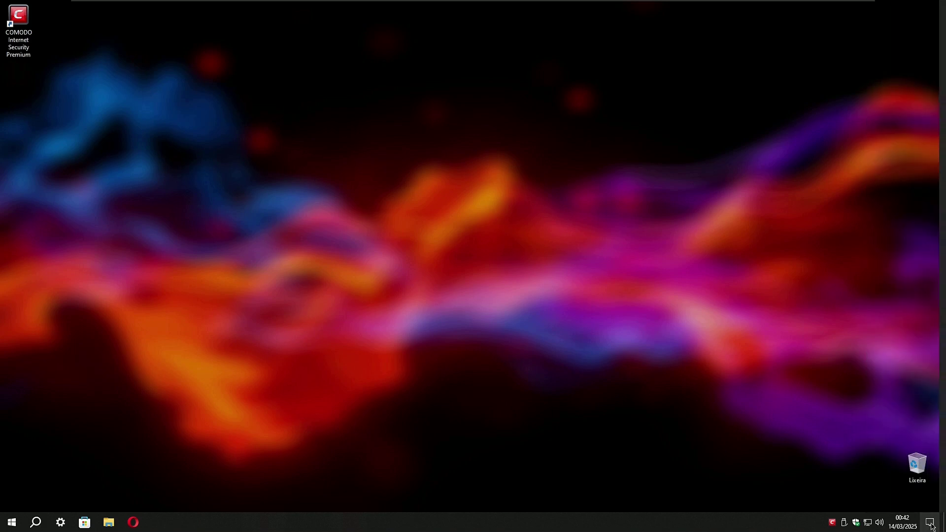
Step: Check COMODO Antivirus's status under Proteção contra vírus e ameaças in Windows Security, then close it
left_click(856, 522)
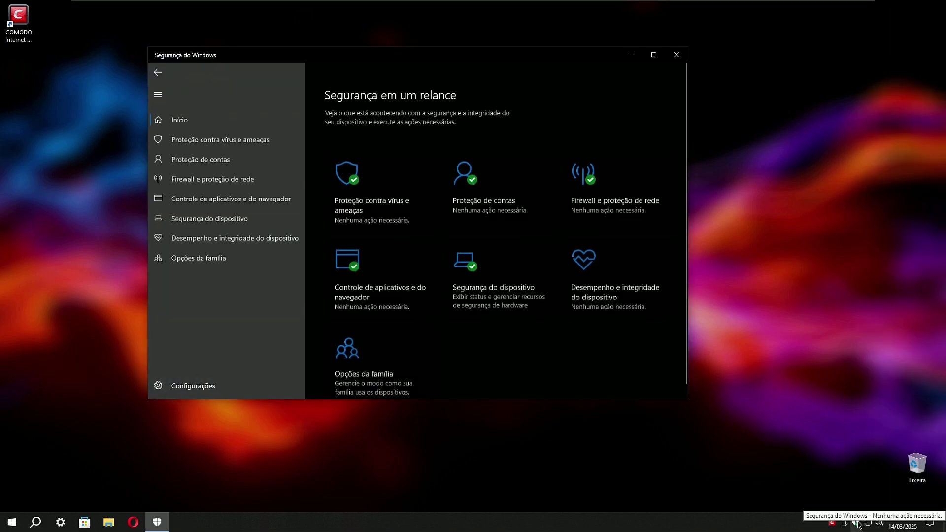
left_click_drag(689, 400, 796, 469)
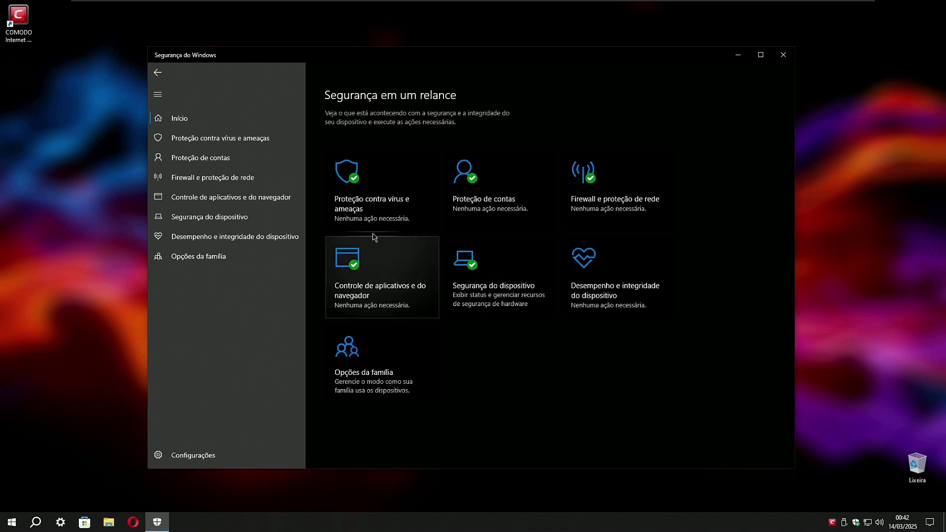
left_click(360, 203)
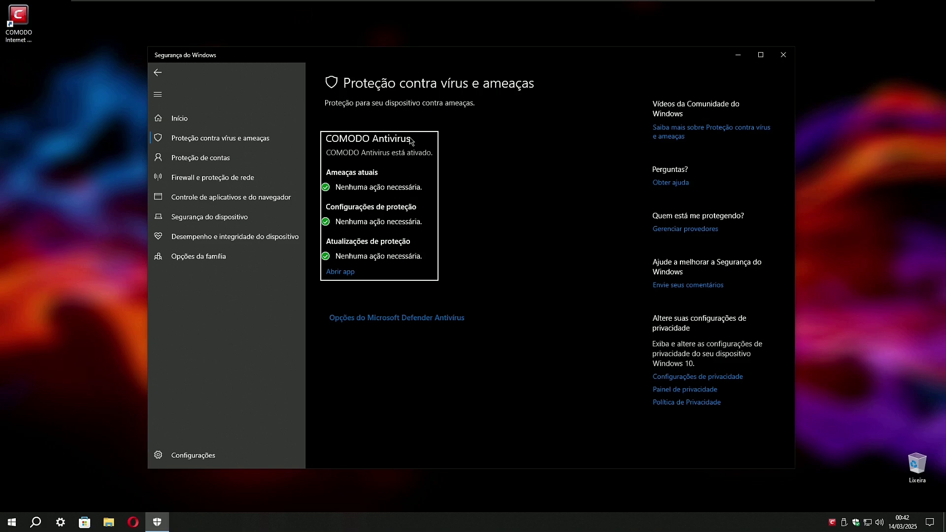
left_click(783, 55)
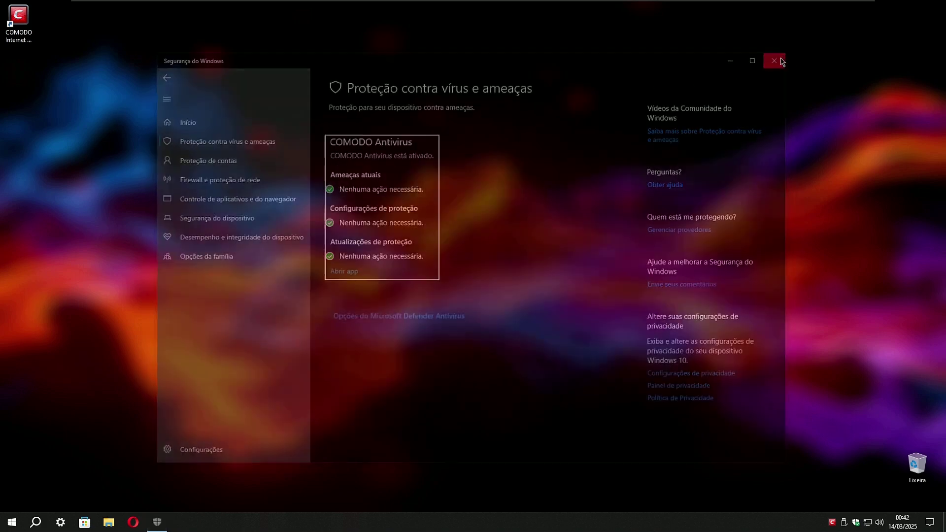
Step: Restart the Windows virtual machine
left_click(12, 521)
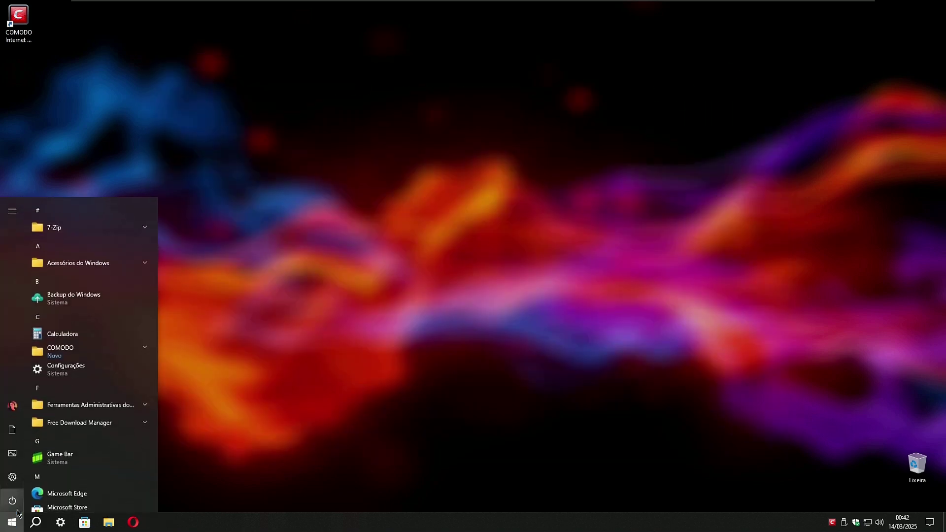
left_click(14, 499)
left_click(31, 477)
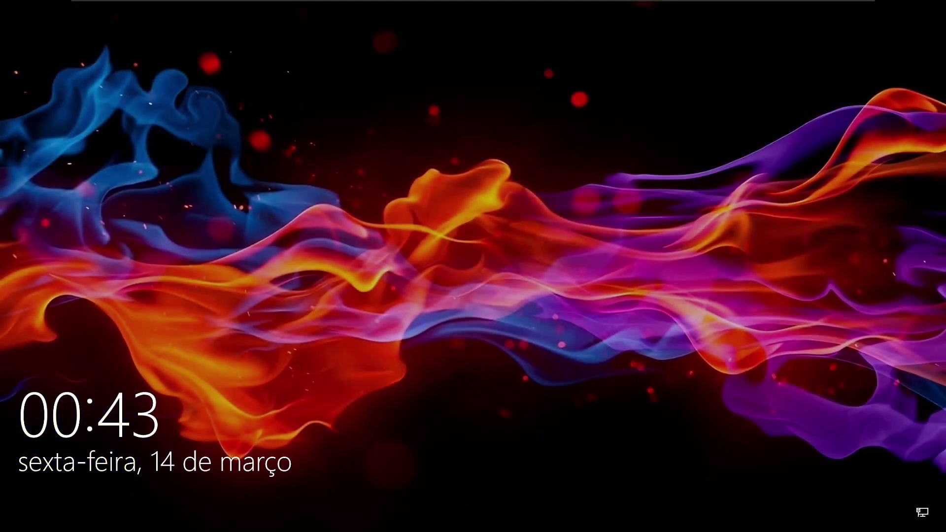
Step: Sign back in to Windows with the account password and open the COMODO Internet Security main window
key("Return")
type("•")
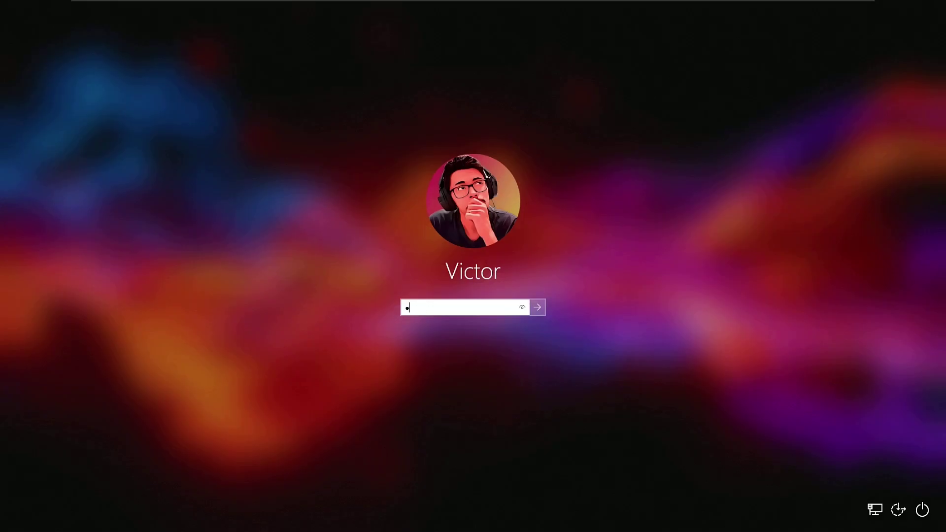
key("Return")
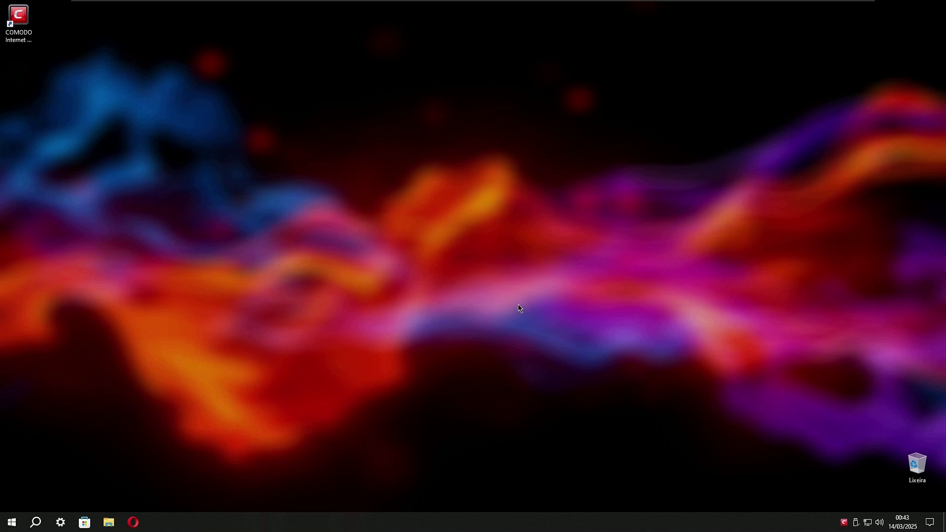
double_click(845, 523)
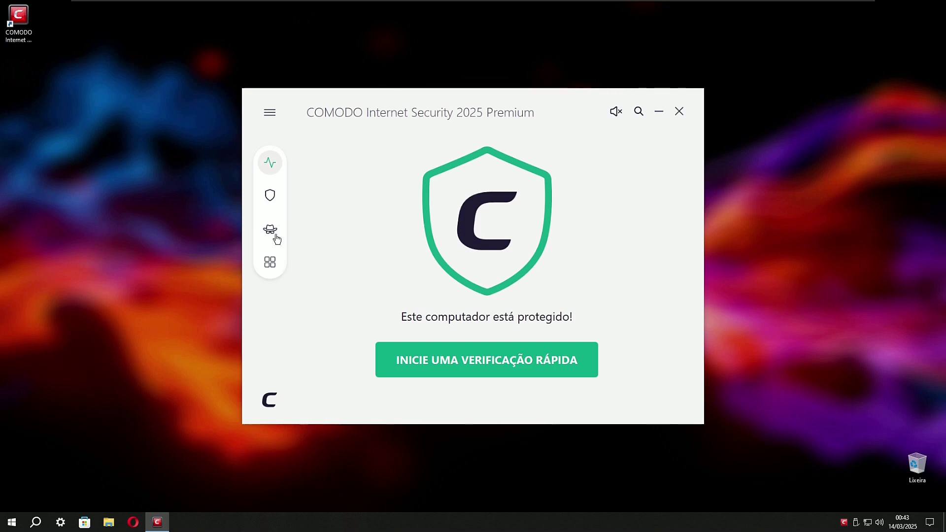
Step: Run Atualizar to check for program and malware database updates, then close the finished check and return to the home page
left_click(270, 196)
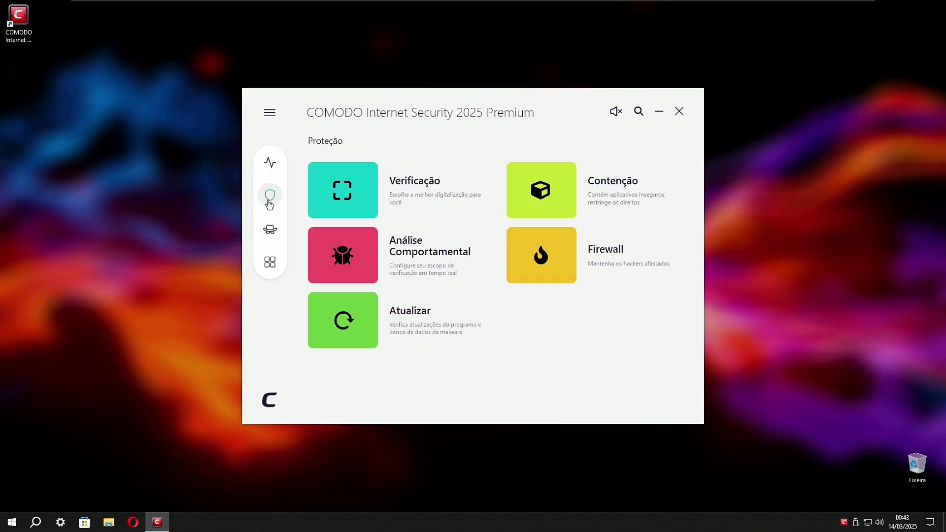
left_click(428, 327)
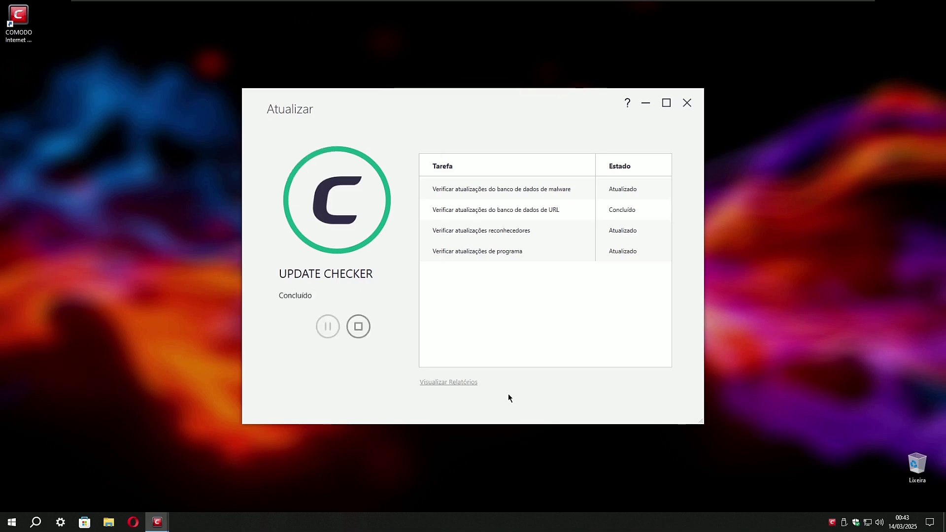
left_click(358, 327)
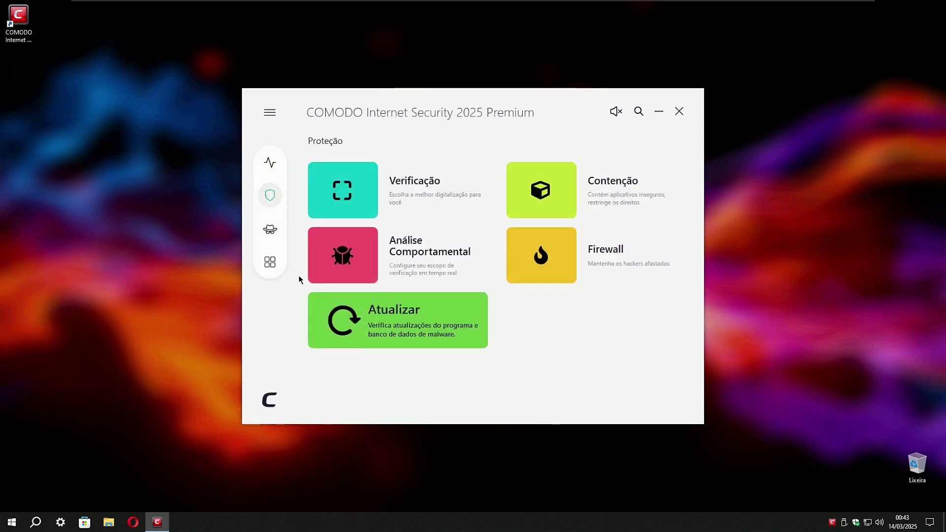
left_click(276, 169)
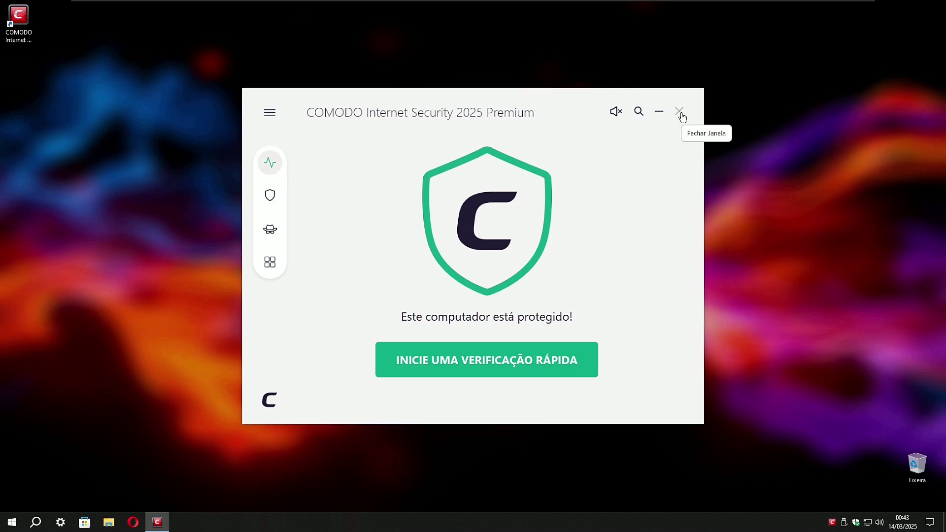
Step: Open the COMODO settings and review the Em geral pages and the Antivírus pages for Verificação em Tempo Real and Configuração de Digitalização
left_click(269, 112)
left_click(317, 156)
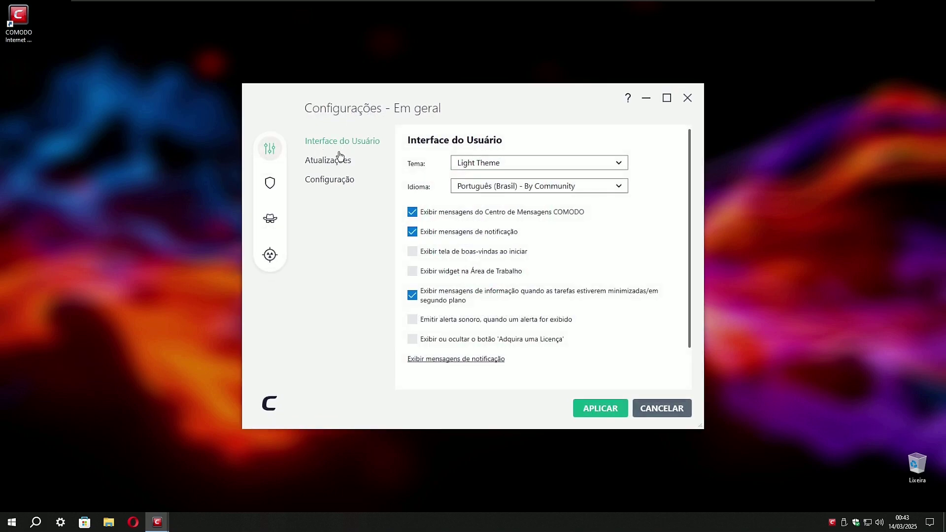
left_click(327, 159)
left_click(339, 182)
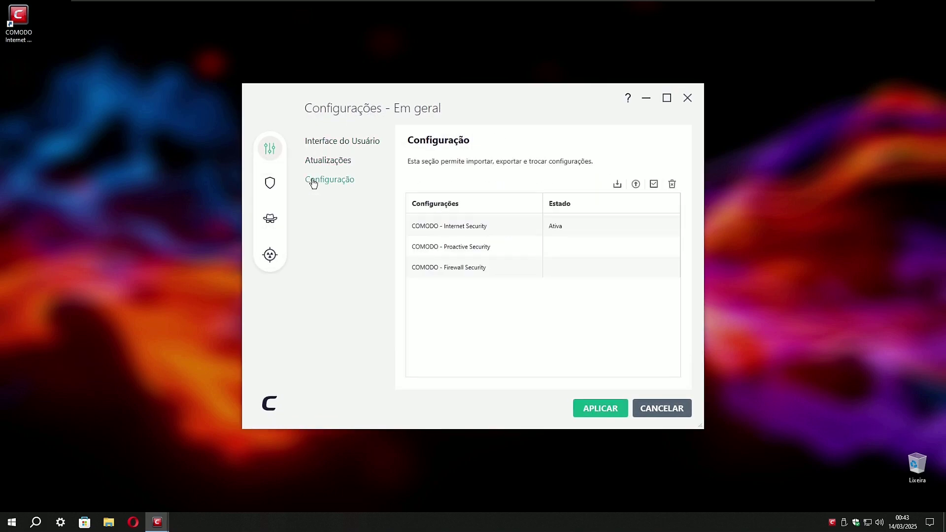
left_click(270, 183)
left_click(329, 143)
left_click(334, 163)
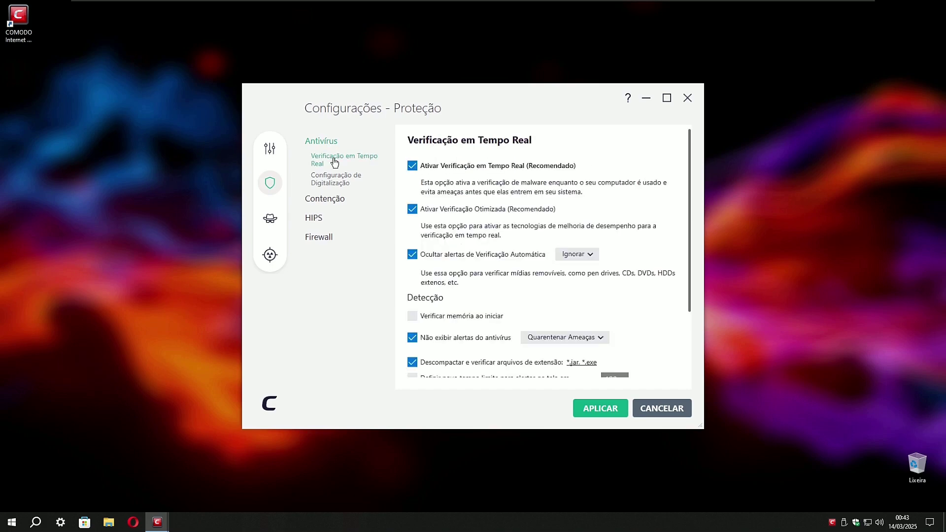
left_click(333, 181)
Step: Review the Contenção settings and Auto-Contenção rules, followed by the HIPS and Firewall settings
left_click(325, 199)
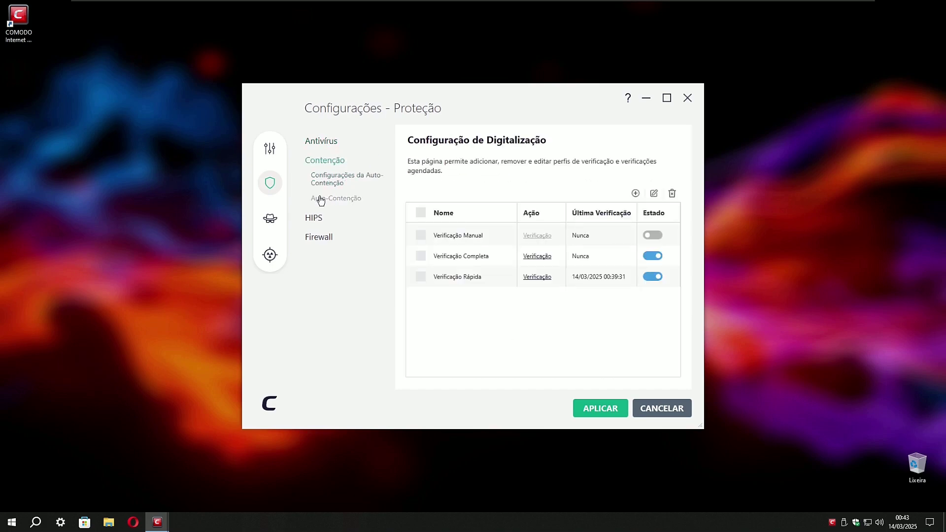
left_click(333, 180)
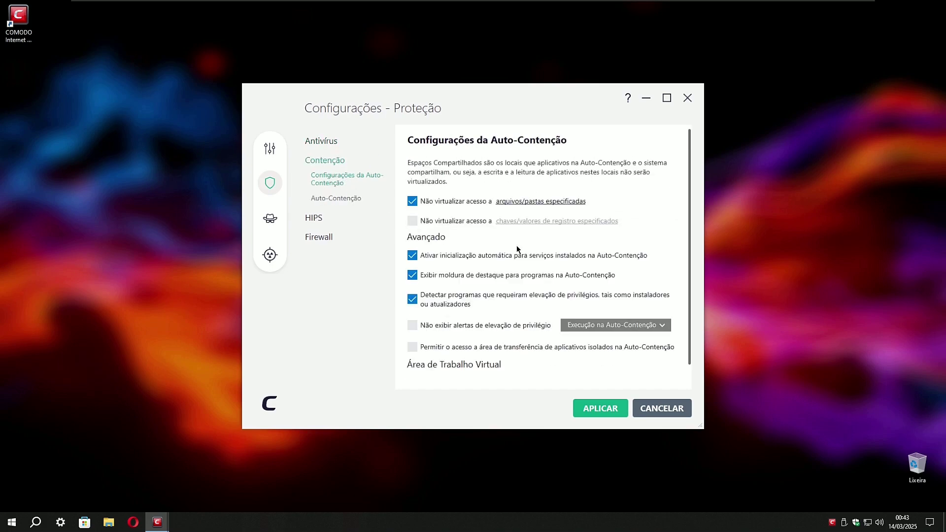
scroll(494, 244, "down", 1)
left_click(332, 199)
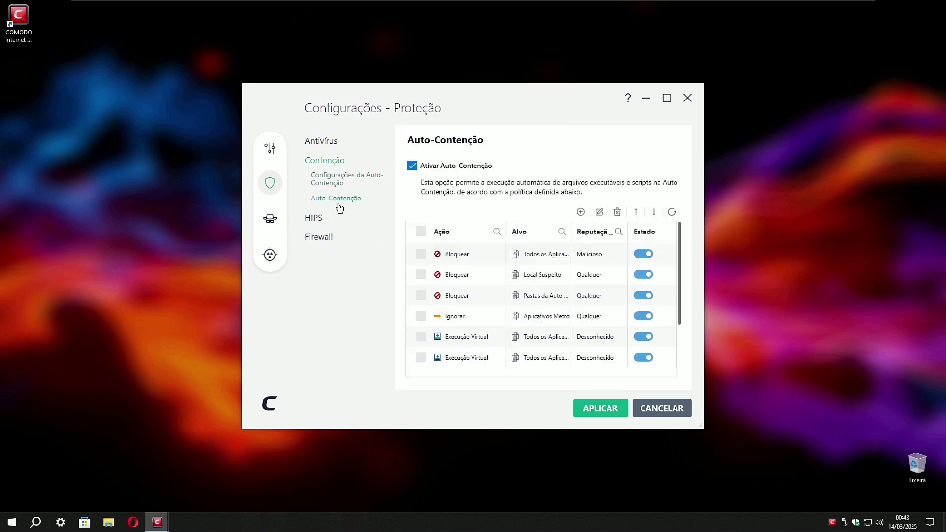
scroll(521, 279, "down", 1)
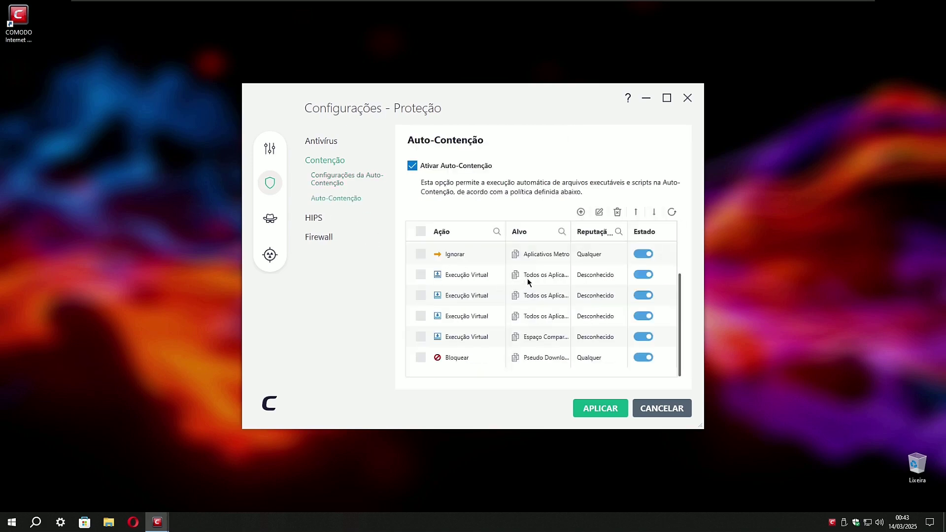
left_click(323, 218)
left_click(327, 197)
left_click(318, 295)
left_click(338, 218)
Step: Review the Análise settings: all Reputação pages, Relatórios, Exclusões de Verificação and Analise de Script
left_click(270, 218)
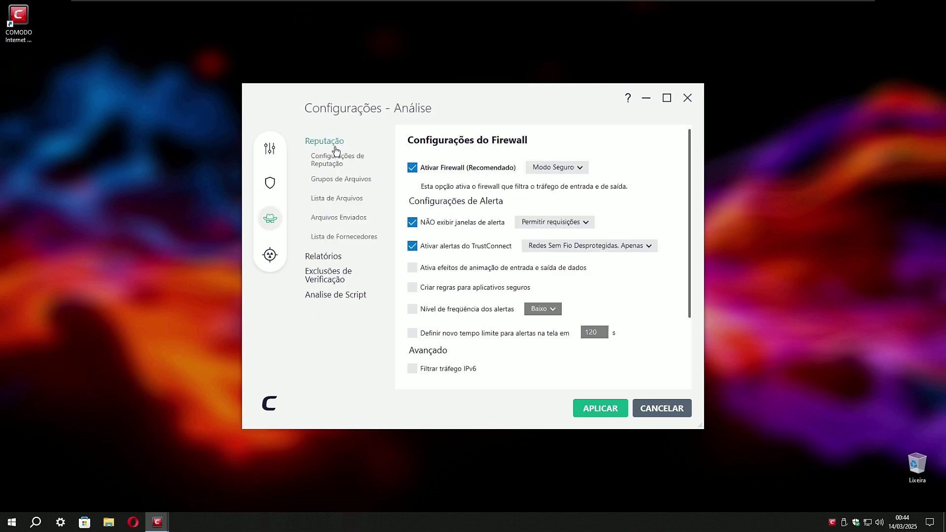
left_click(329, 165)
left_click(327, 180)
left_click(331, 199)
left_click(331, 217)
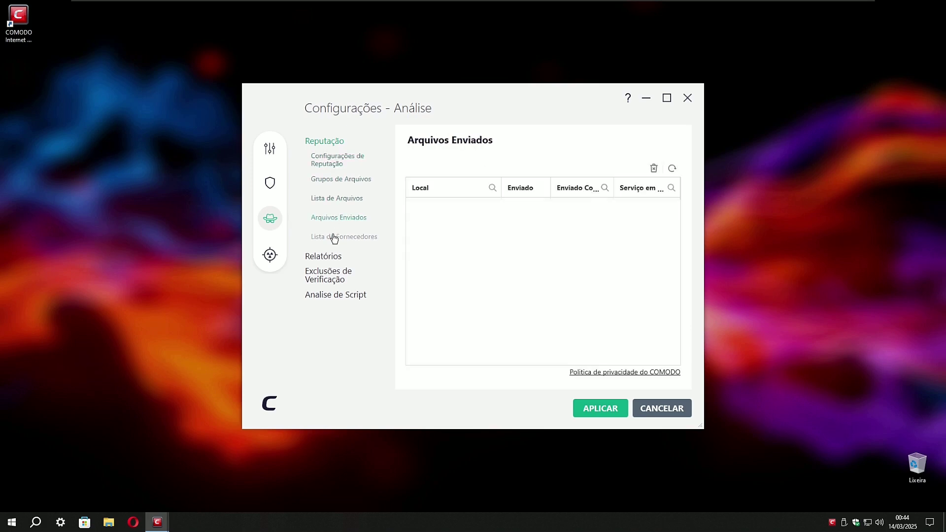
left_click(331, 237)
left_click(324, 259)
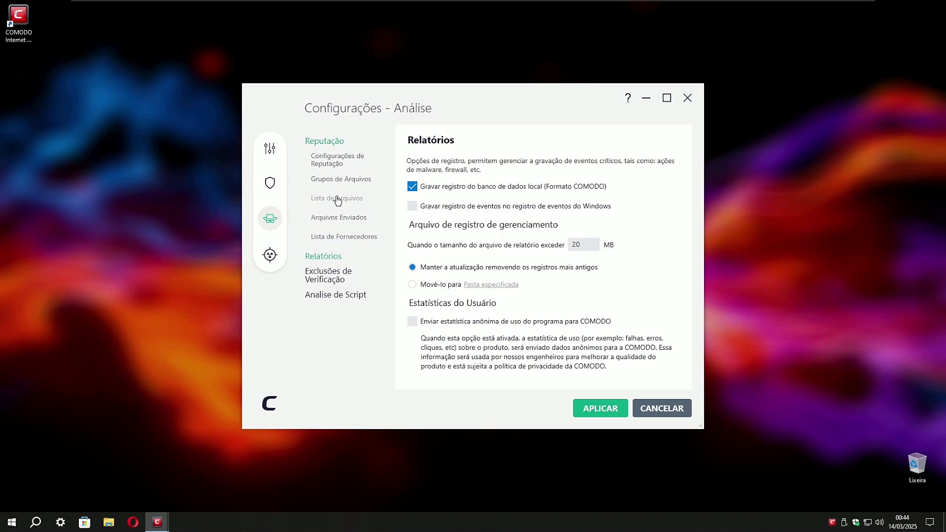
left_click(321, 274)
left_click(327, 294)
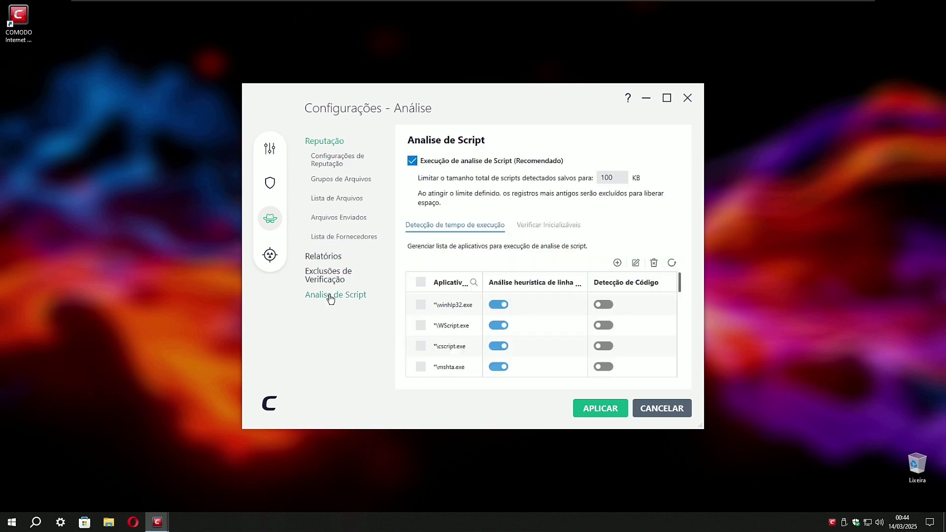
Step: Review VirusScope, Central de Dispositivos, Filtro Web and Adicionais under Proteção Avançada, then cancel the settings and close COMODO
left_click(270, 261)
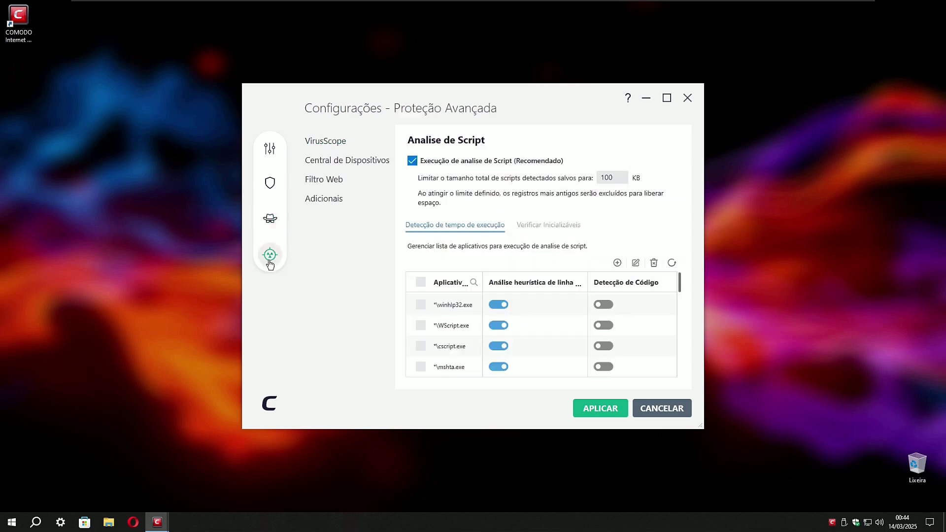
left_click(332, 142)
left_click(336, 163)
left_click(323, 181)
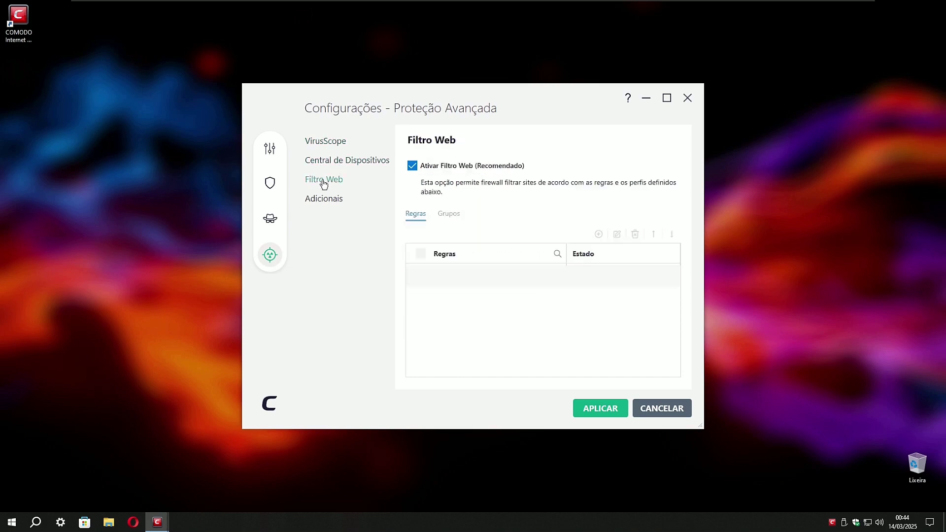
left_click(329, 200)
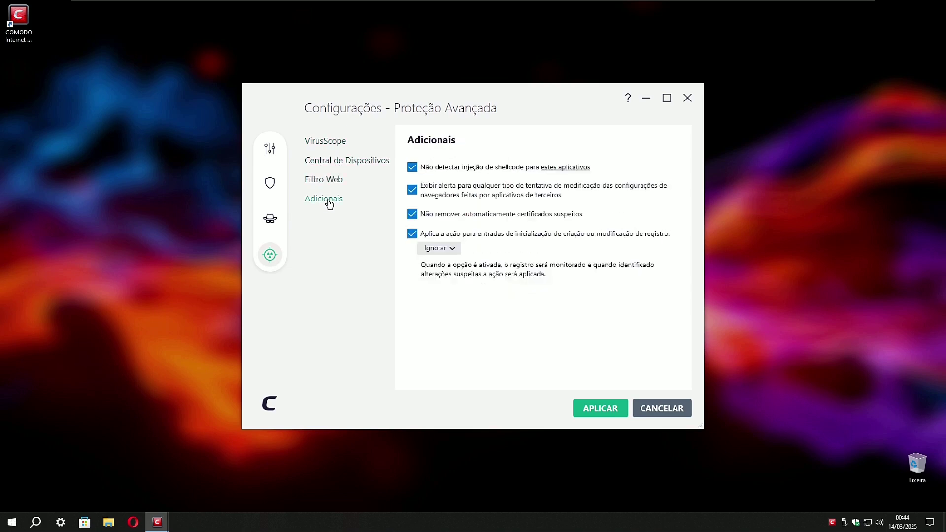
left_click(274, 148)
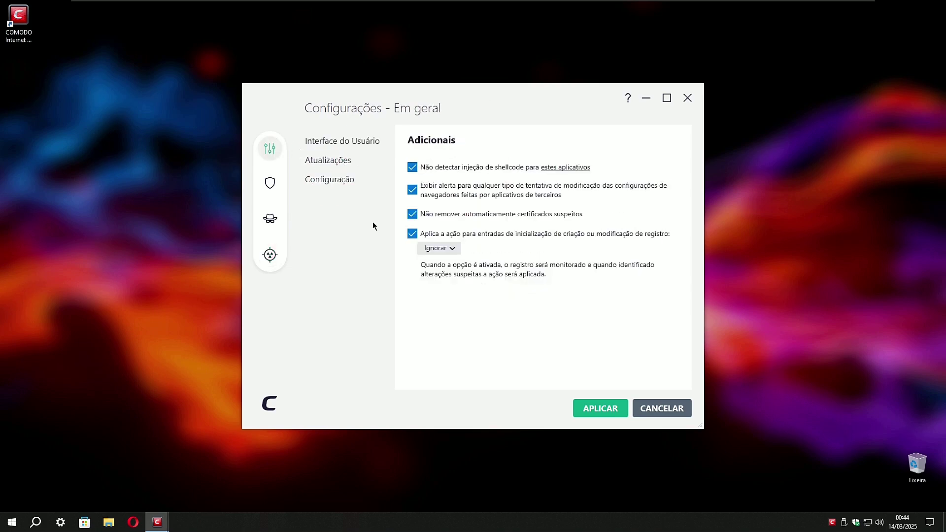
left_click(650, 409)
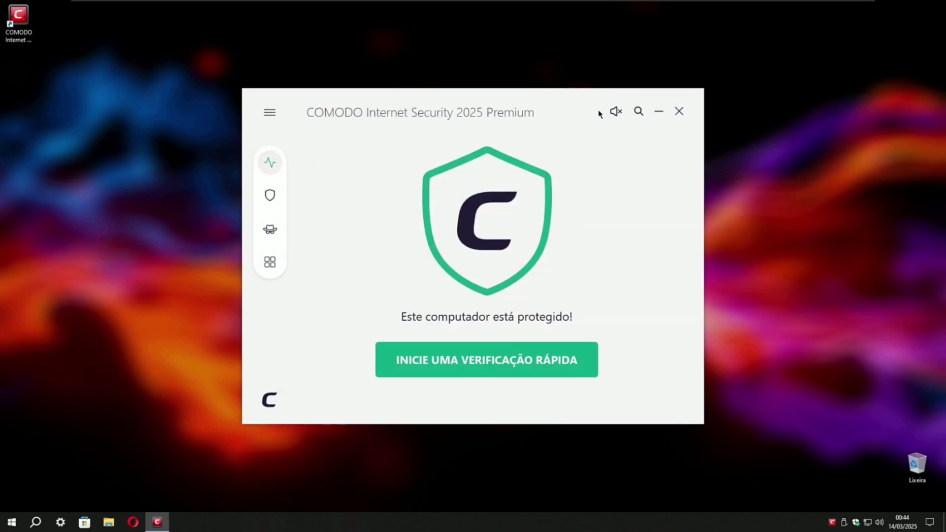
left_click(679, 112)
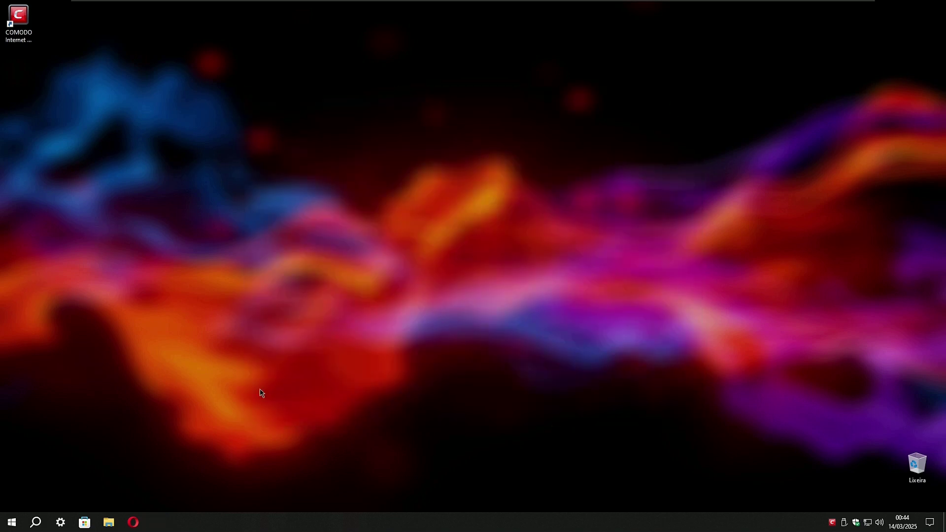
left_click(134, 522)
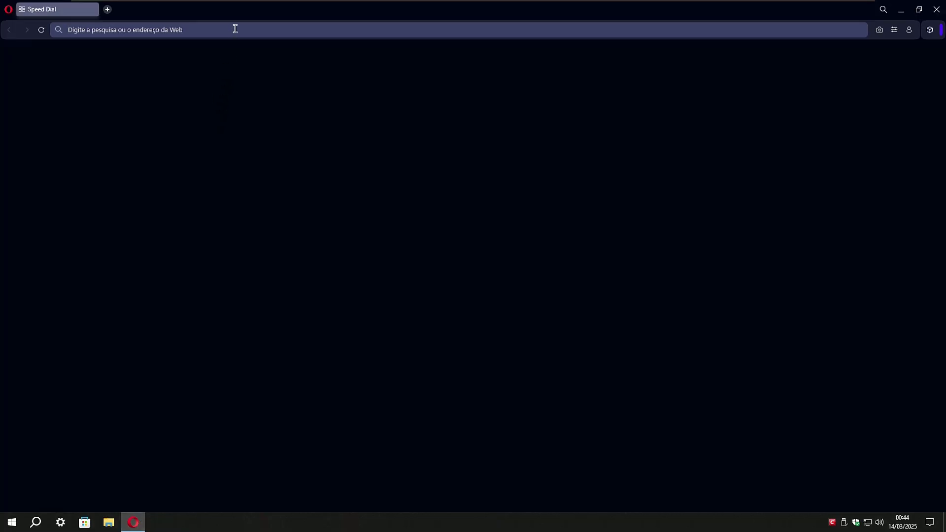
left_click(235, 29)
type("www")
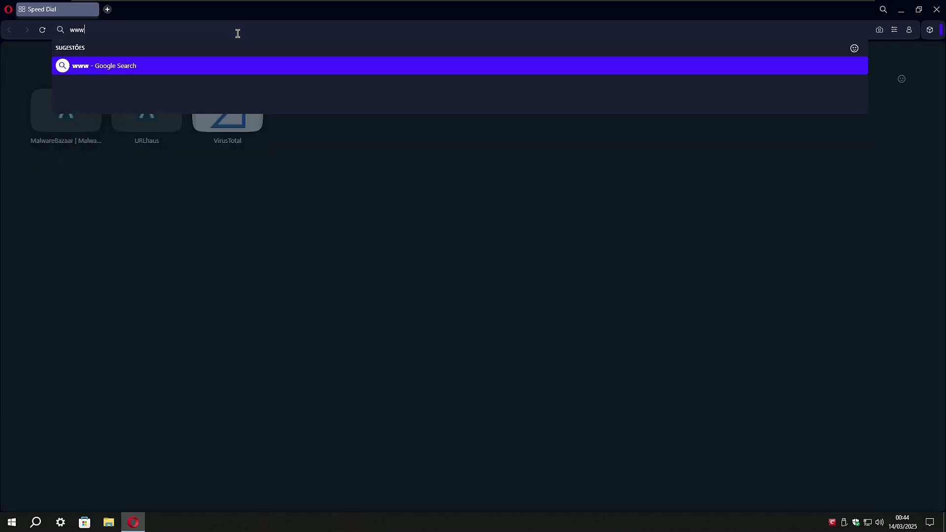
type(".yahoo.com")
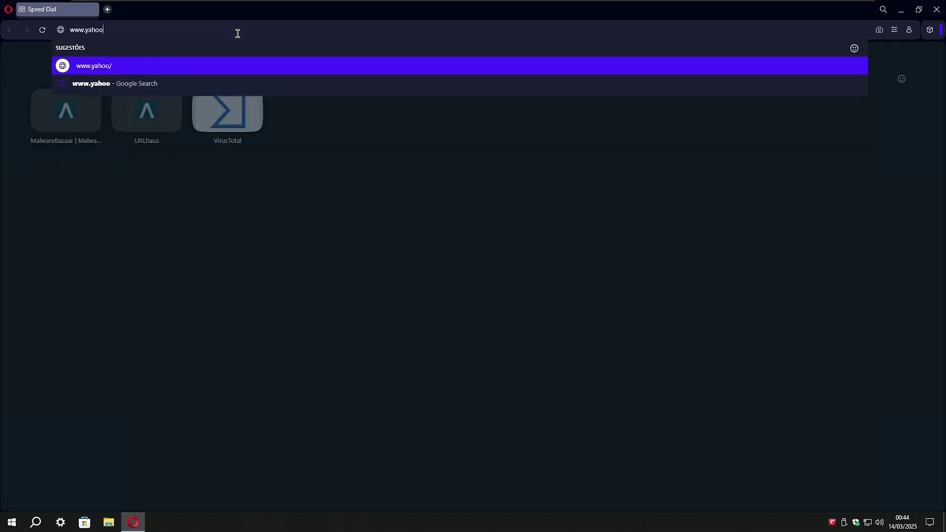
type(".br")
key("Return")
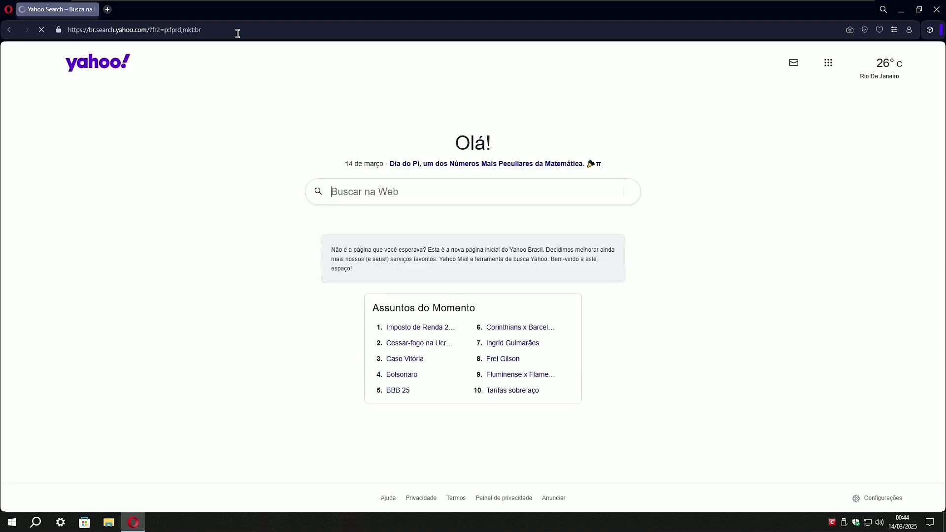
Step: Open the Yahoo Mail sign-in and complete the robot verification, including the escadas and bicicletas image challenges
left_click(793, 63)
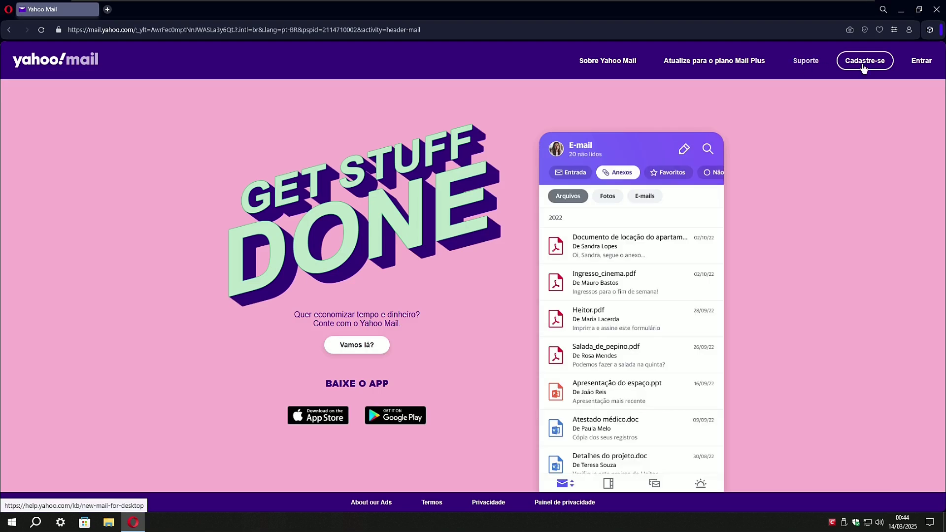
left_click(926, 65)
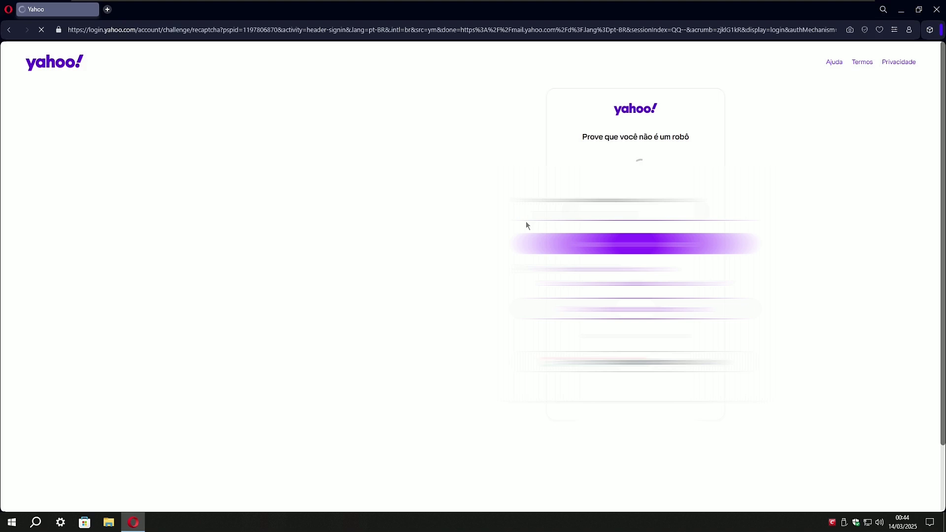
left_click(575, 176)
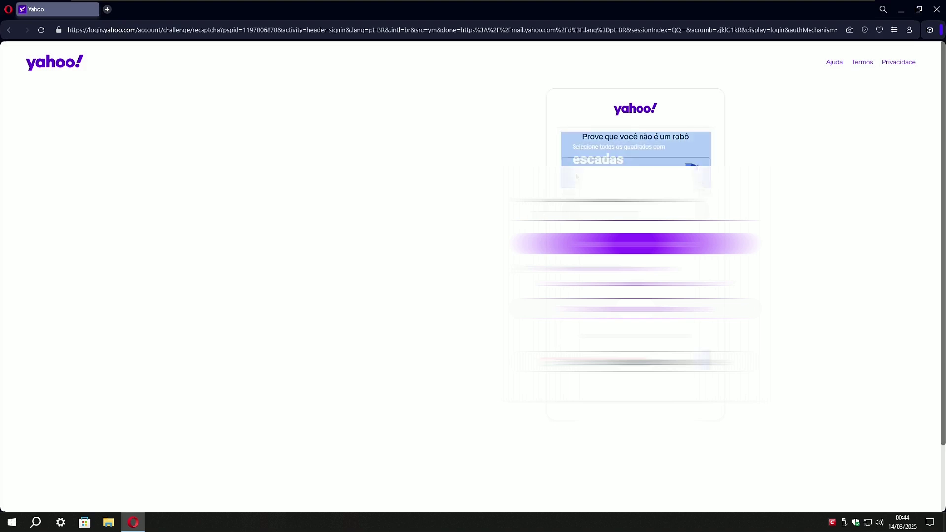
left_click(579, 247)
left_click(579, 285)
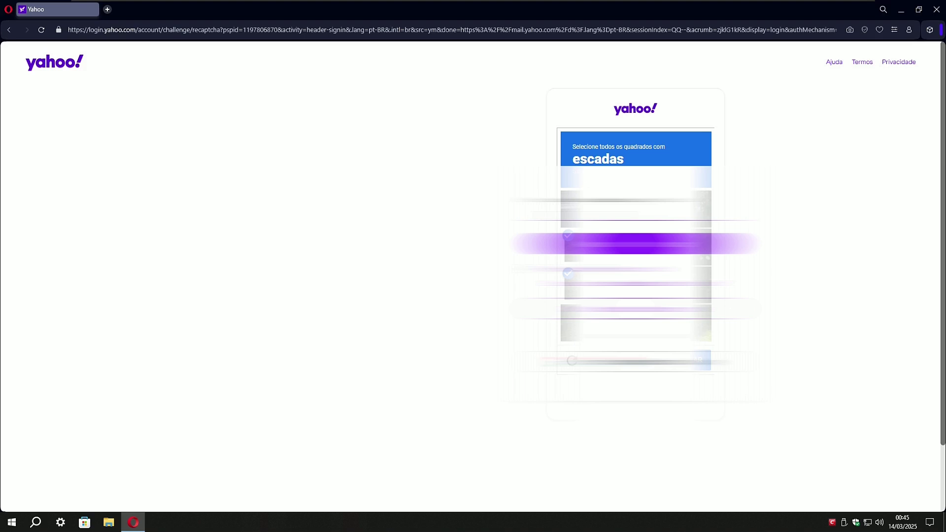
left_click(699, 363)
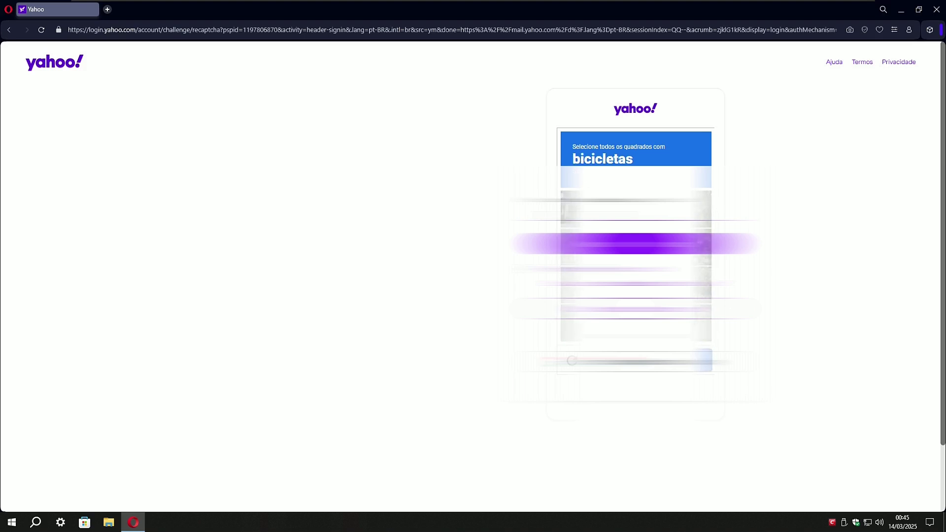
left_click(686, 291)
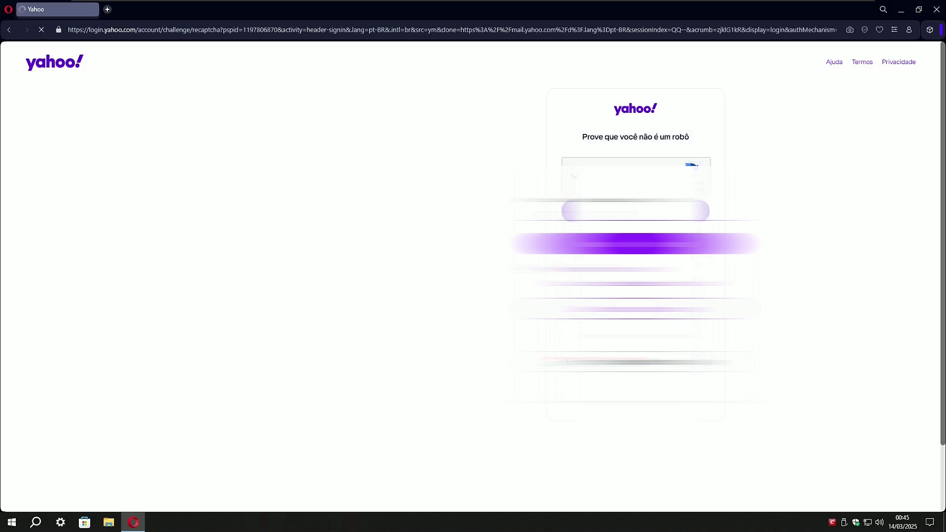
Step: Try to sign in with the first Yahoo account's password, dismissing the offers to save it, and return to the account entry page
type("••")
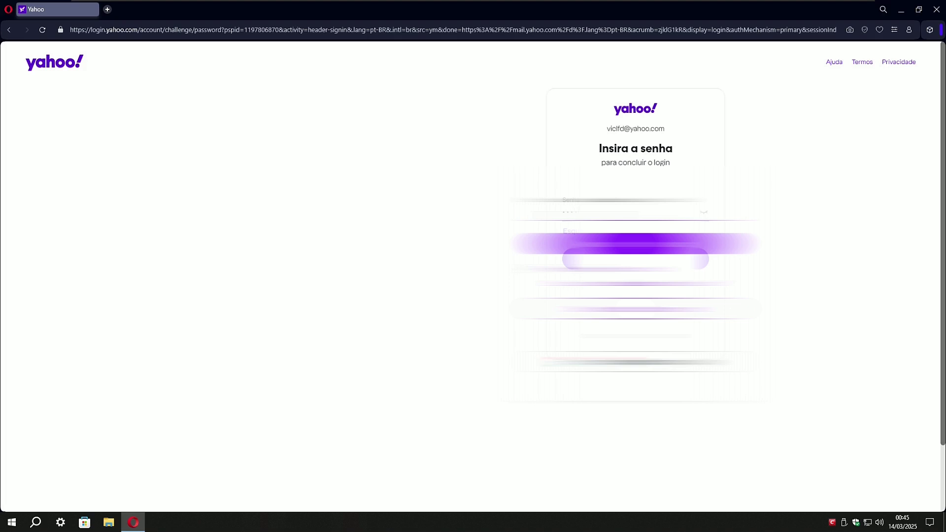
key("Return")
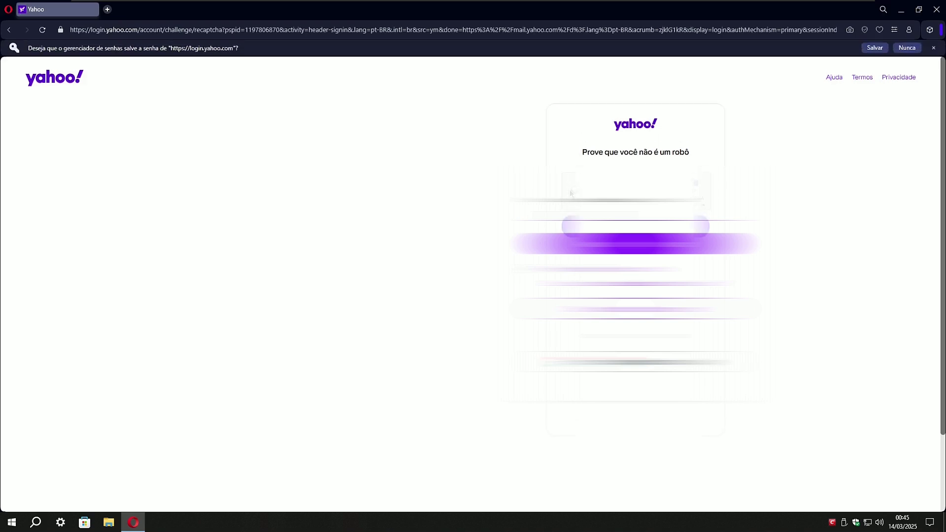
left_click(933, 47)
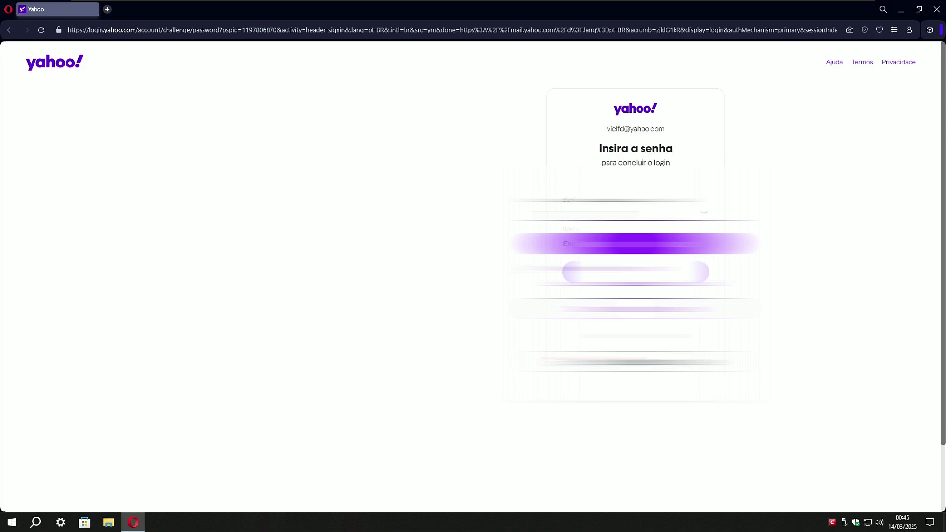
type("••")
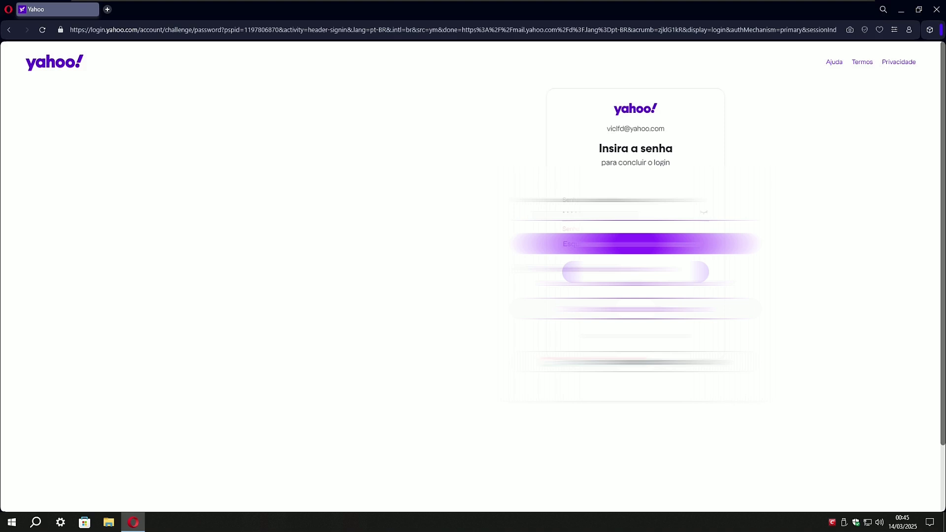
key("Return")
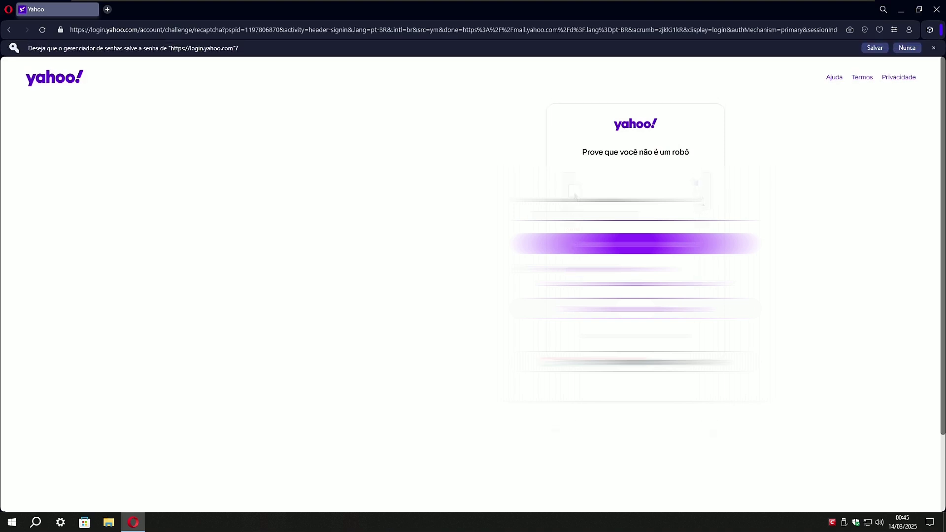
left_click(933, 48)
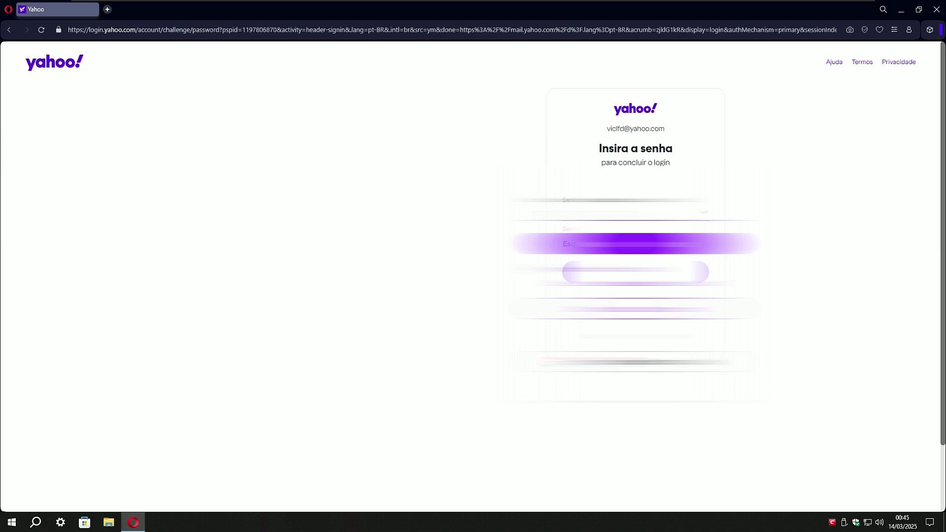
type("•")
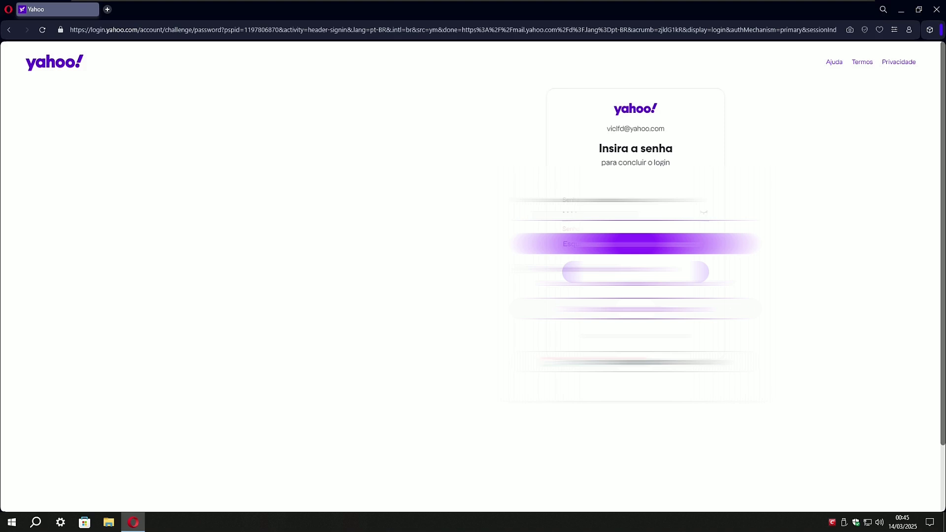
key("ctrl+a")
type("••")
key("Return")
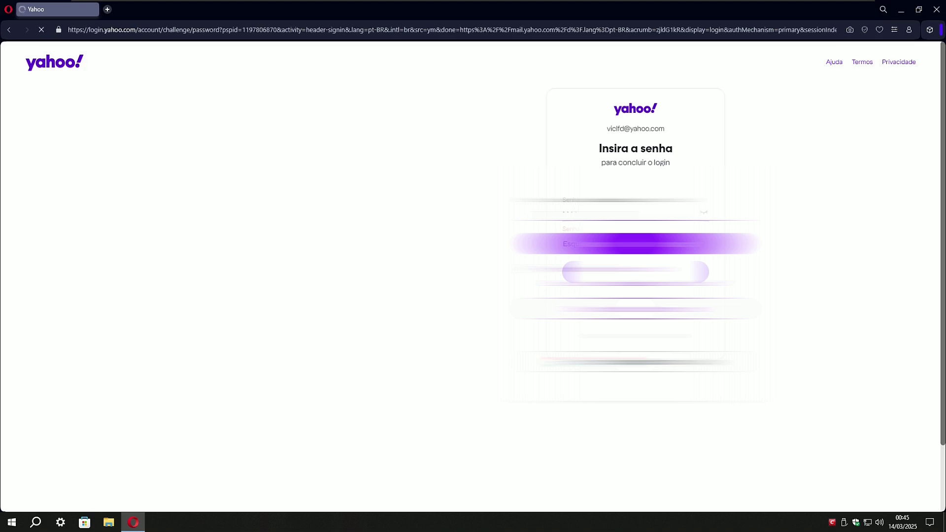
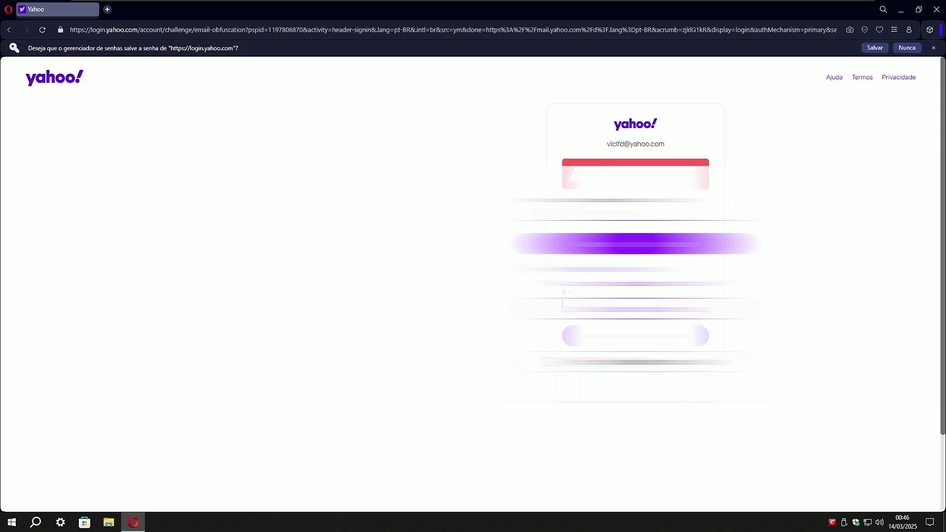
left_click(635, 358)
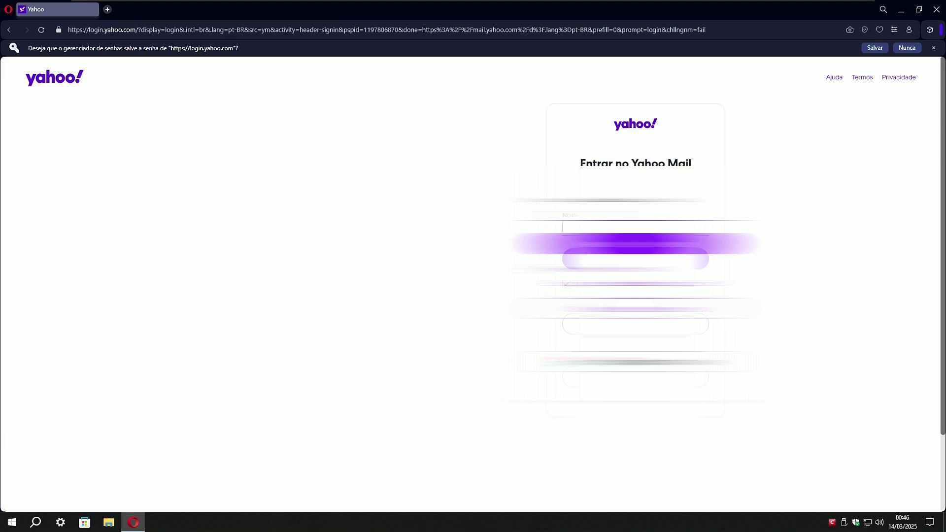
Step: Decline saving the password for the Yahoo site and sign in to Yahoo Mail with the other account's username and password
left_click(907, 48)
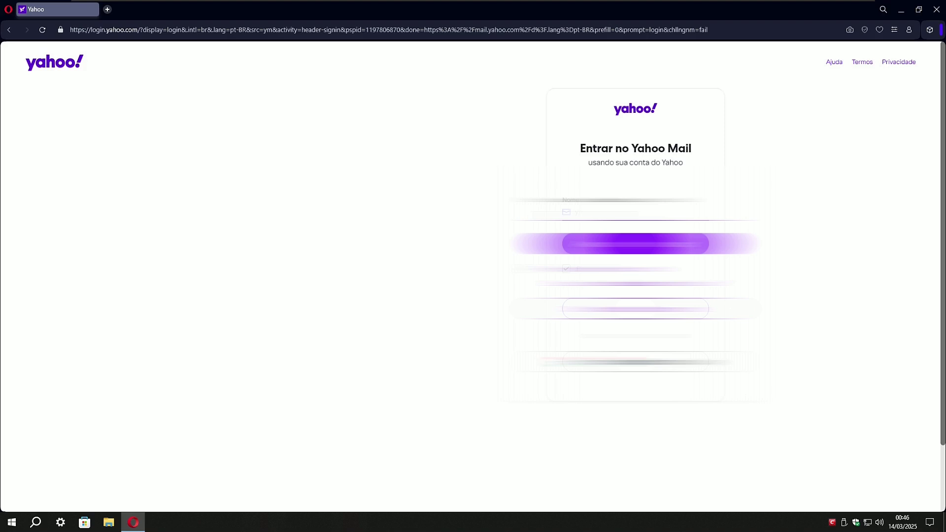
key("Return")
type("•••")
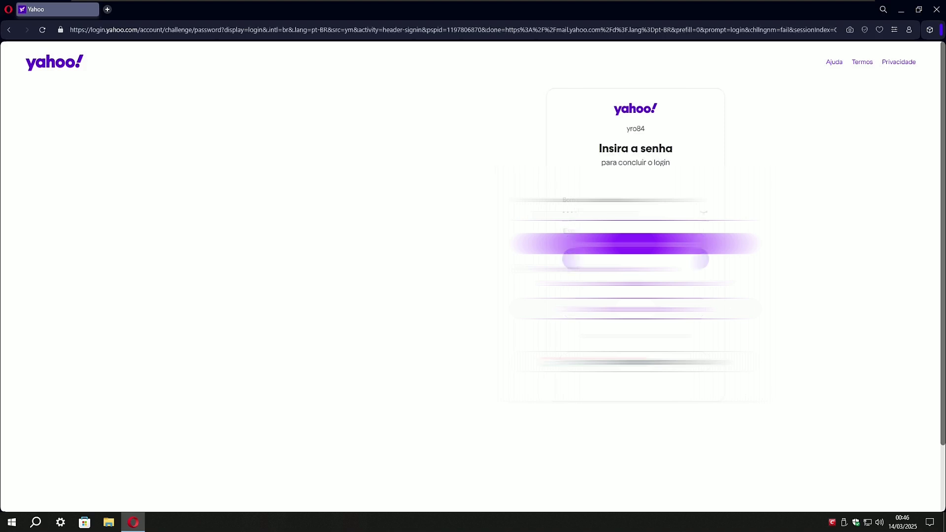
key("Return")
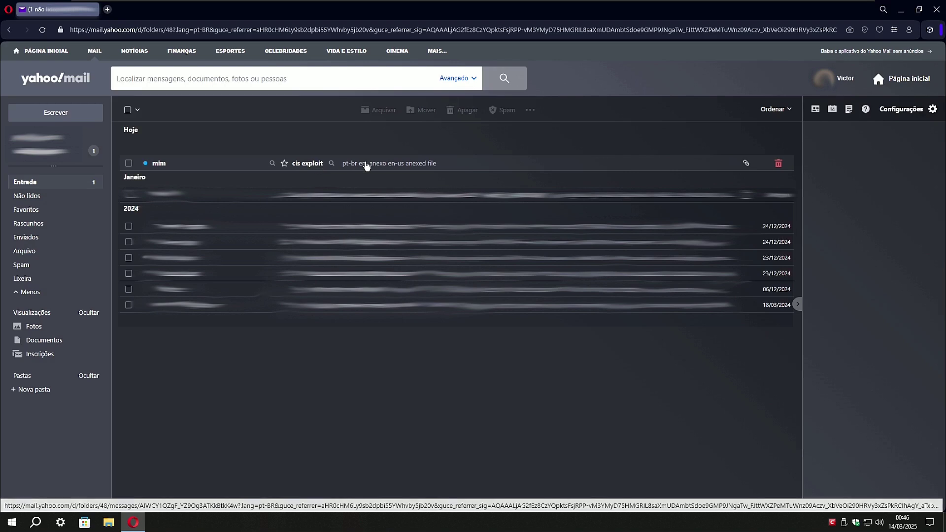
Step: Open the "cis exploit" message, download its CIS EXPLOIT .7z attachment and close the mail tab
left_click(366, 166)
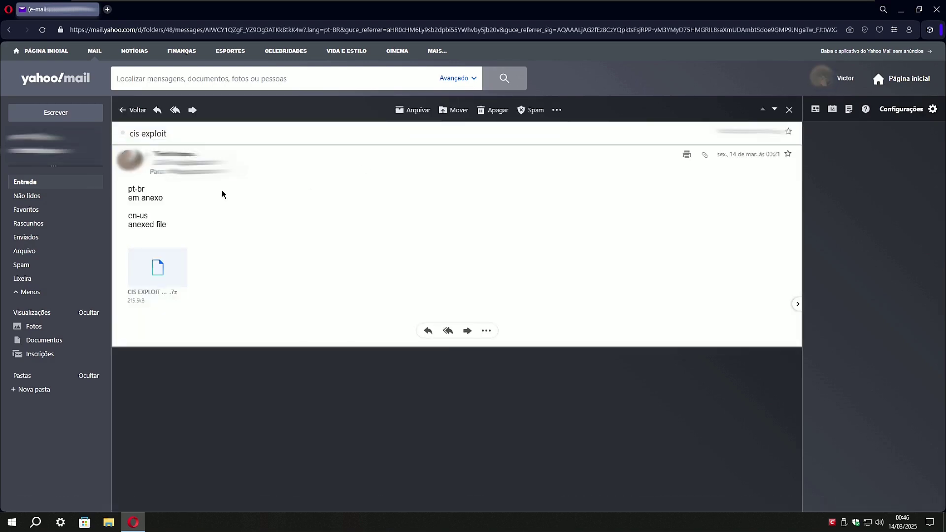
left_click_drag(127, 225, 181, 228)
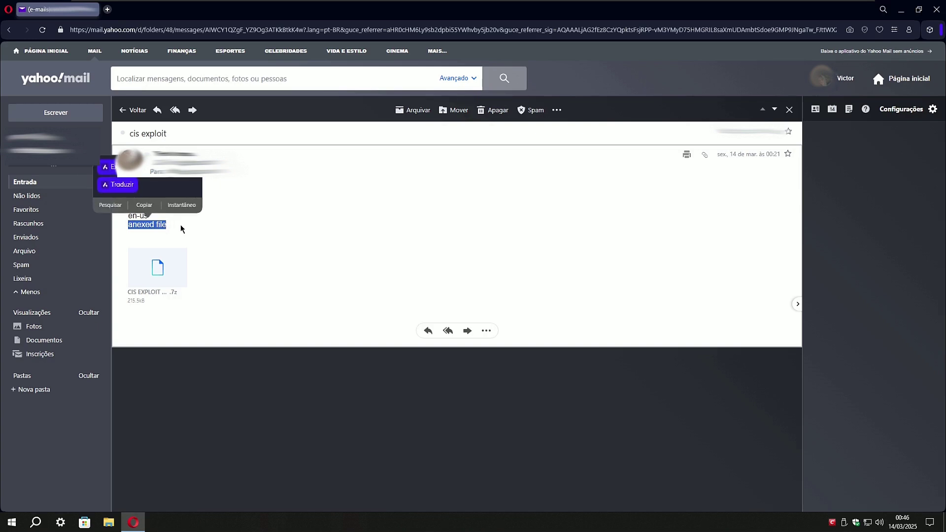
left_click(181, 228)
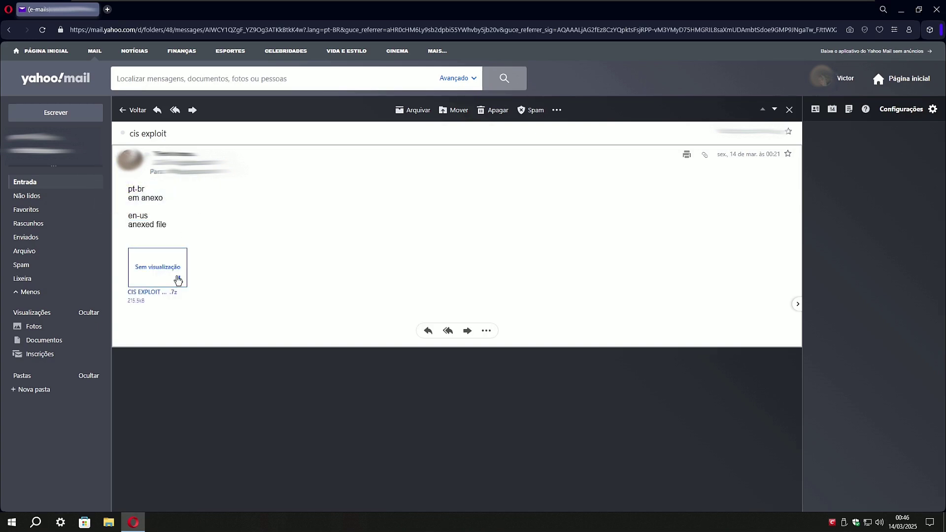
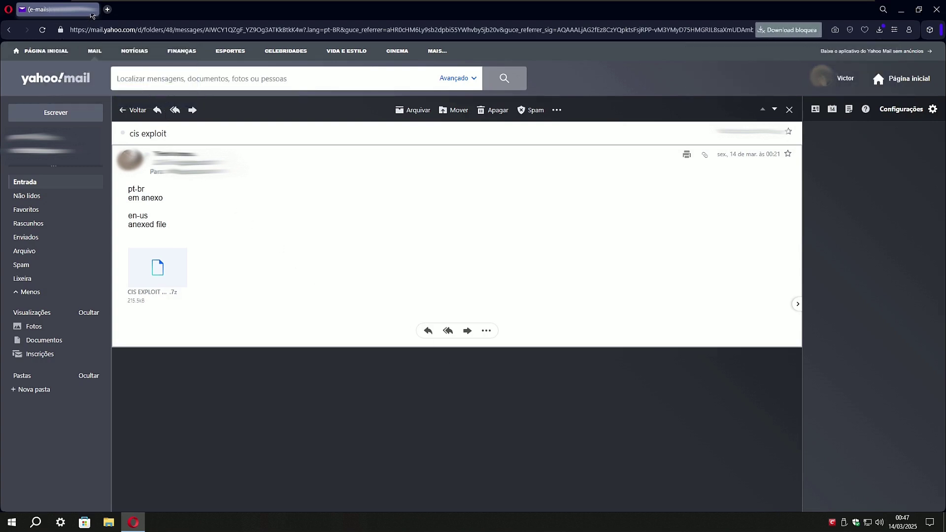
left_click(92, 11)
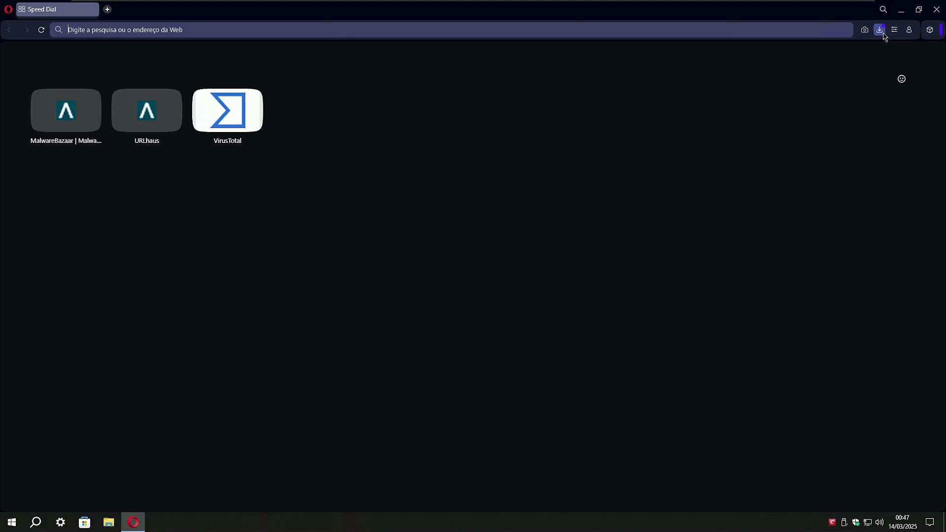
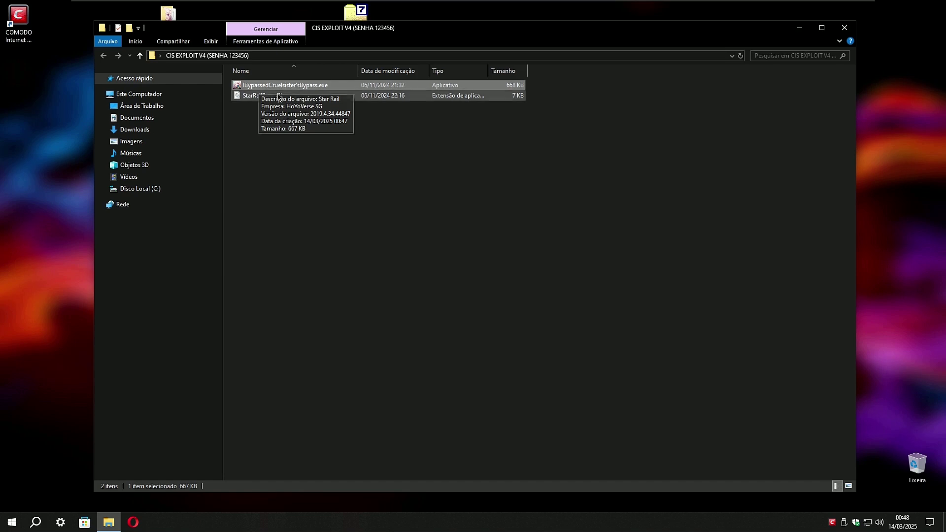
Step: Scan StarRailBase.dll with COMODO antivirus, inspect the detected threat entry, and close the results without applying any action
left_click(266, 100)
right_click(266, 100)
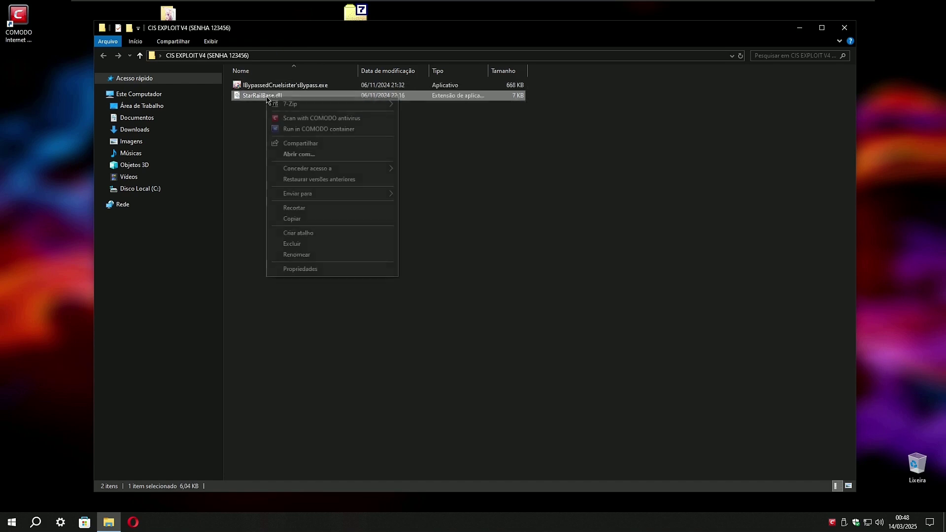
left_click(328, 119)
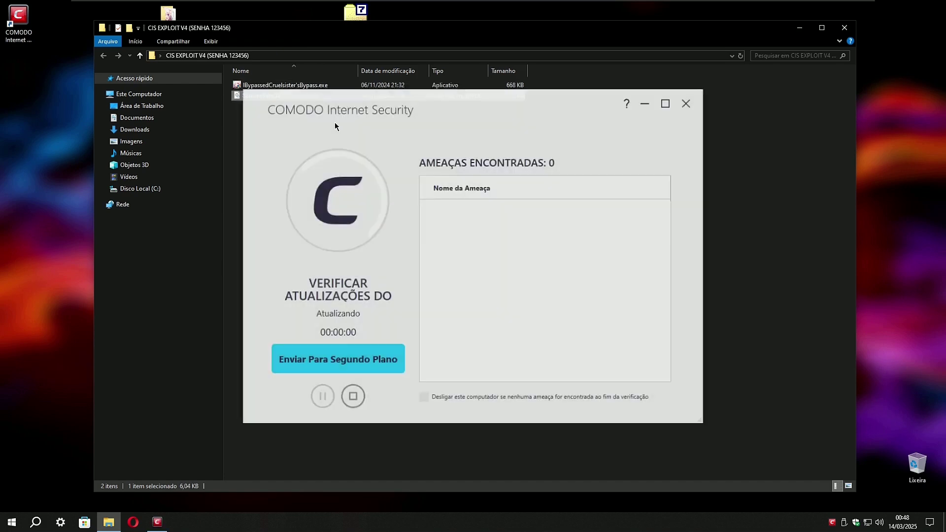
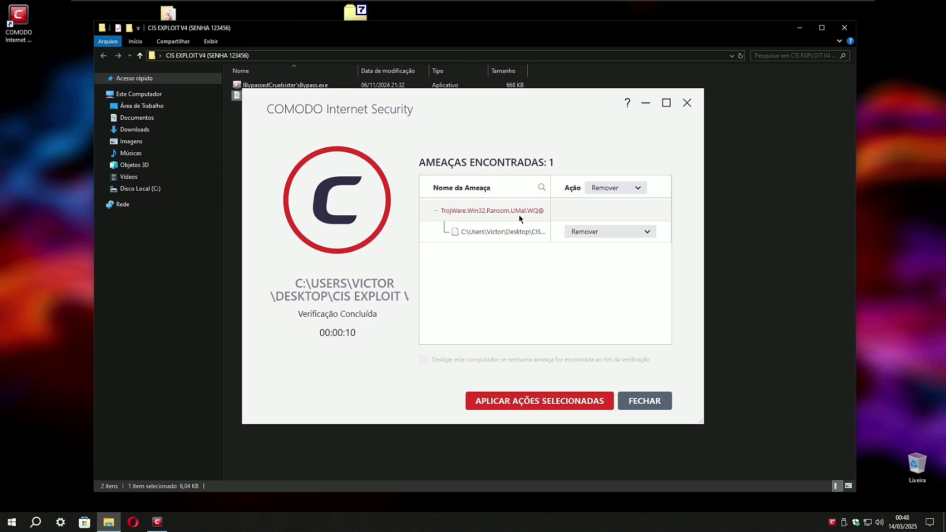
left_click(492, 233)
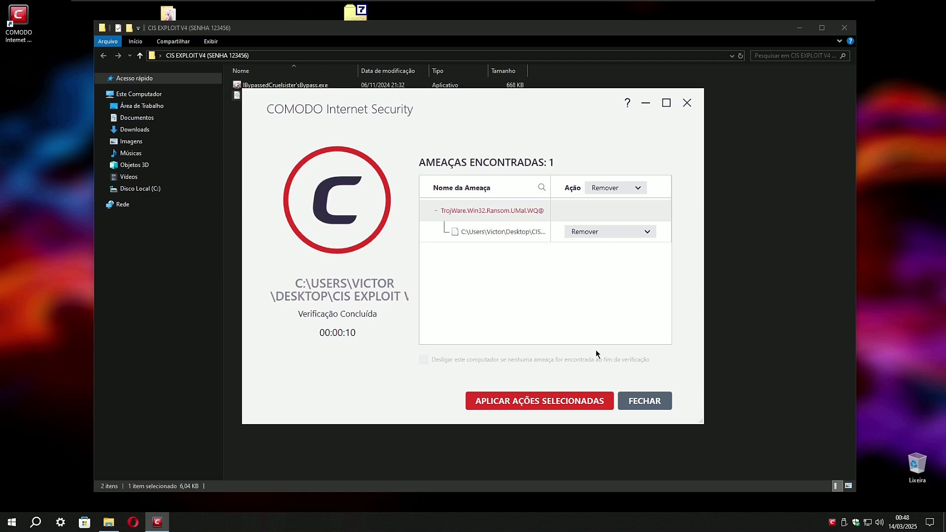
left_click(648, 401)
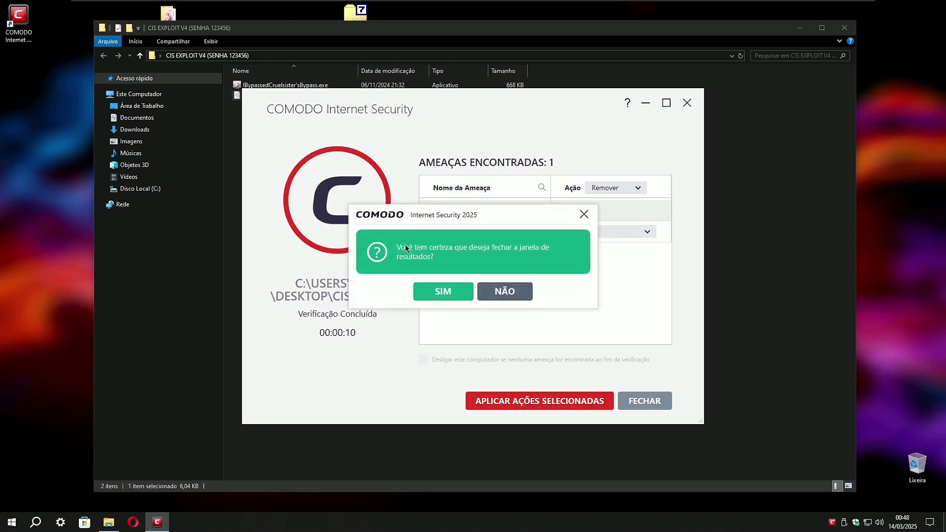
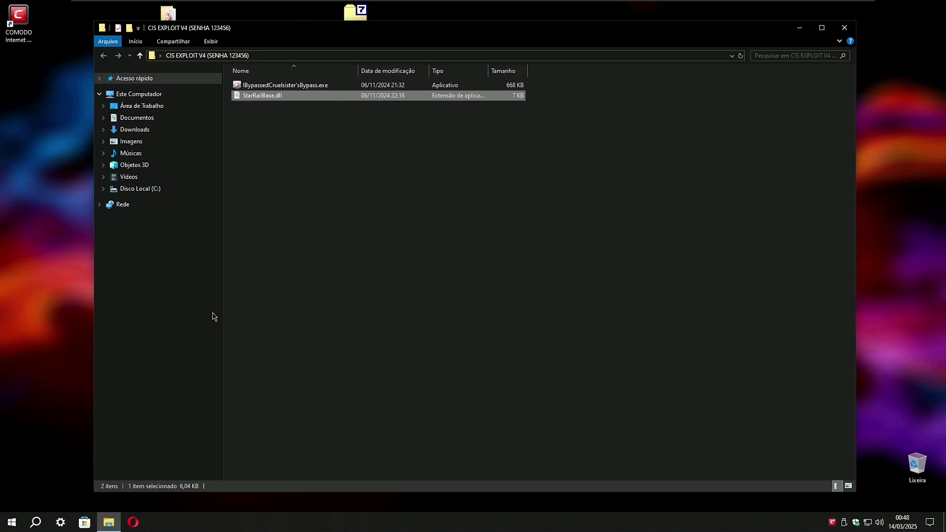
Step: Check the Documentos, Imagens and Vídeos folders in a second Explorador de Arquivos window, then align and minimize it on Imagens
right_click(108, 522)
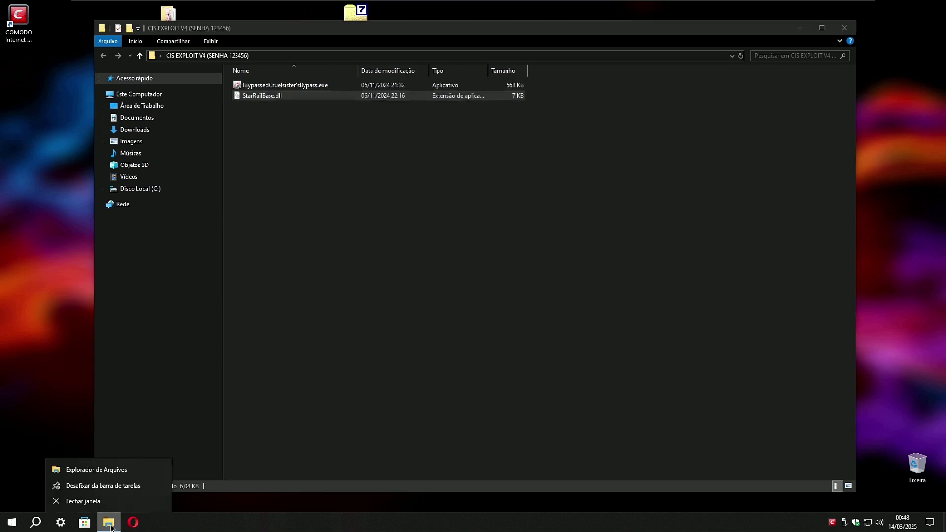
left_click(109, 471)
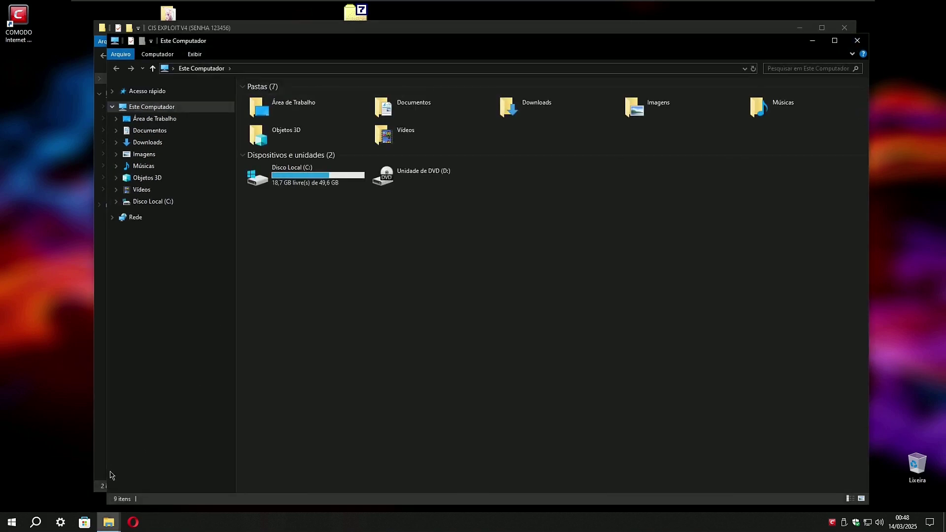
left_click(149, 130)
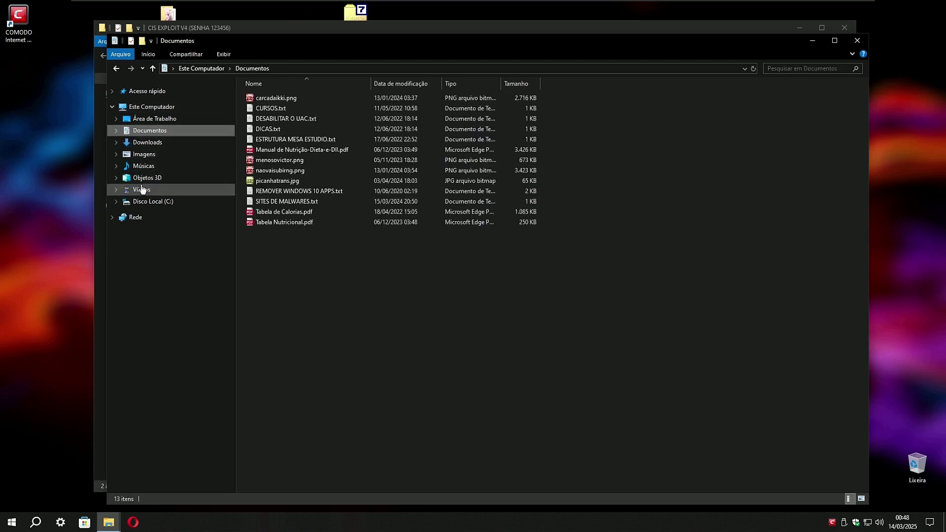
left_click(148, 155)
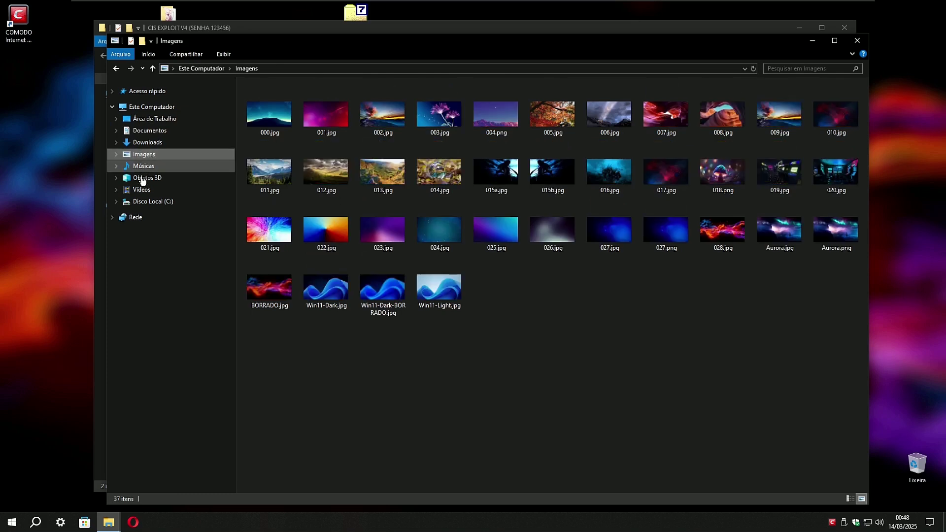
left_click(141, 190)
left_click(141, 155)
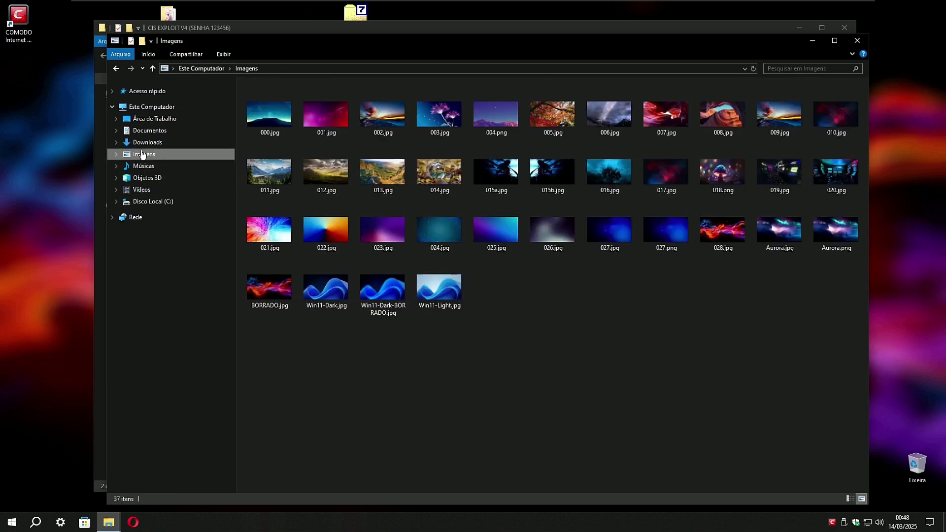
left_click_drag(756, 41, 745, 28)
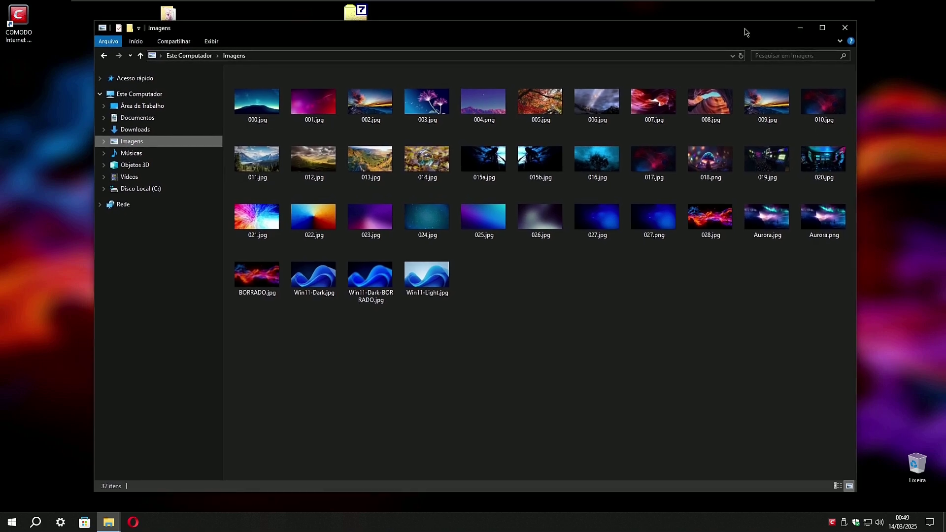
left_click(799, 27)
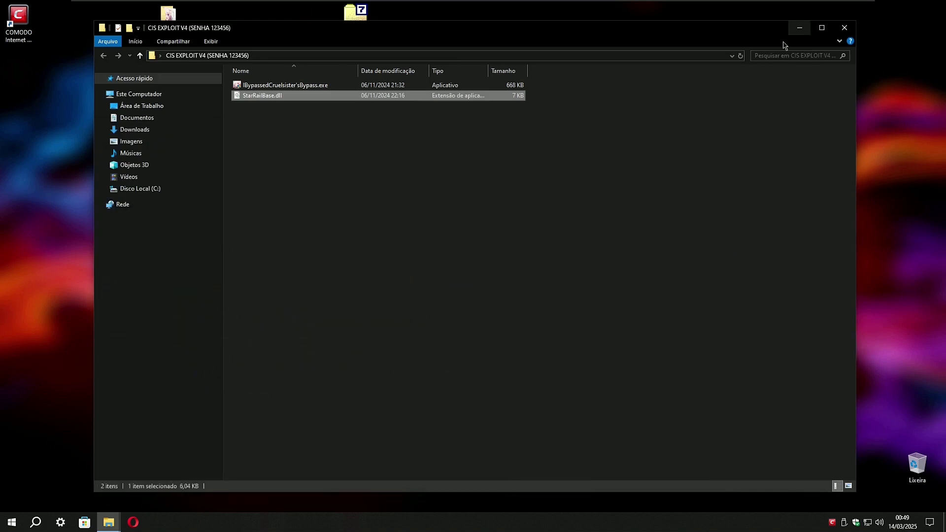
Step: Open the Gerenciador de Tarefas, add the Fornecedor column, enlarge the window and widen the Nome column to show full process names
right_click(462, 518)
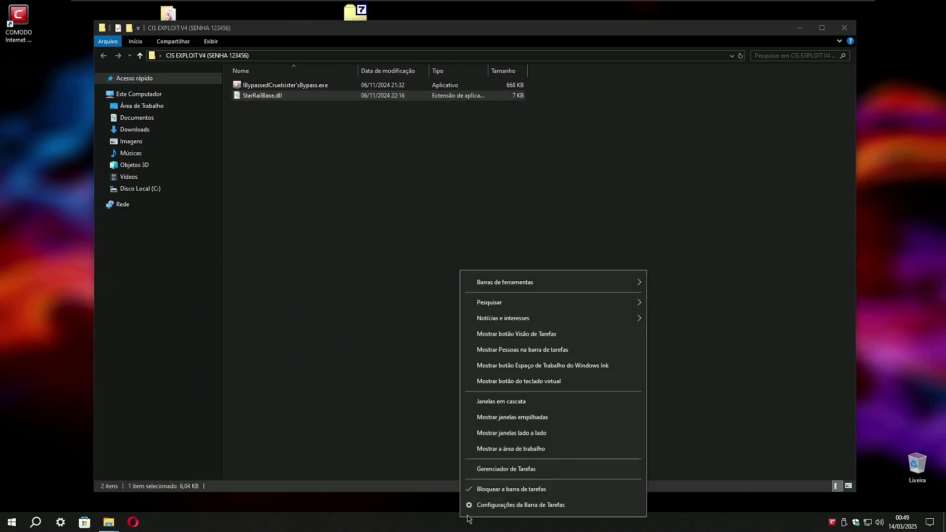
left_click(502, 471)
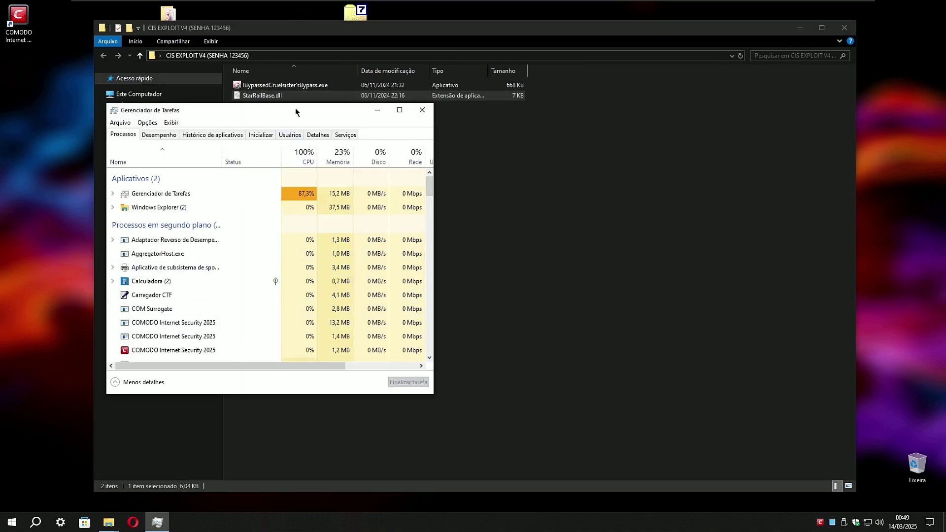
left_click_drag(295, 110, 298, 47)
right_click(249, 87)
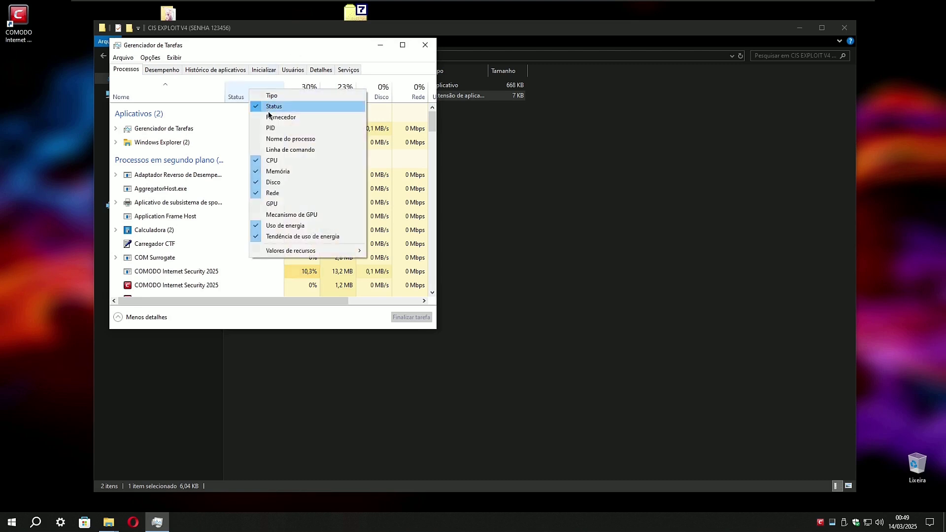
left_click(283, 119)
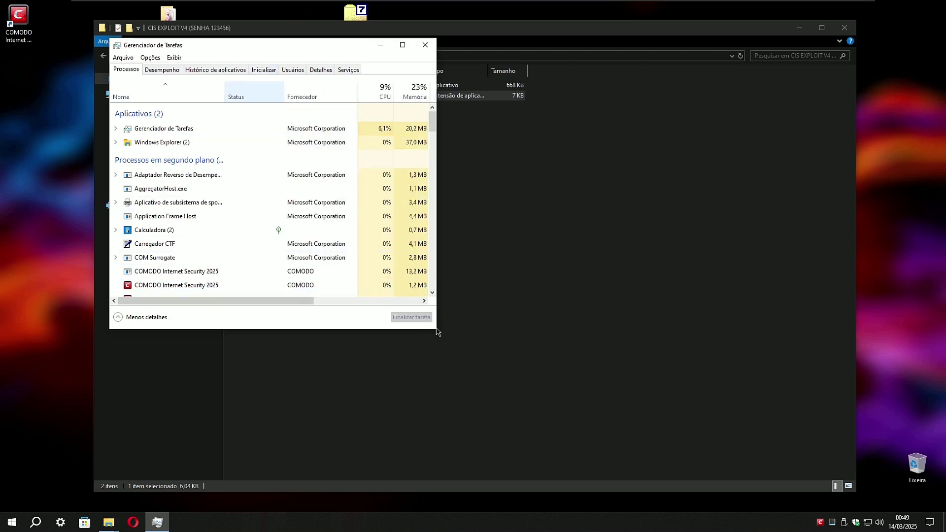
left_click_drag(438, 330, 821, 485)
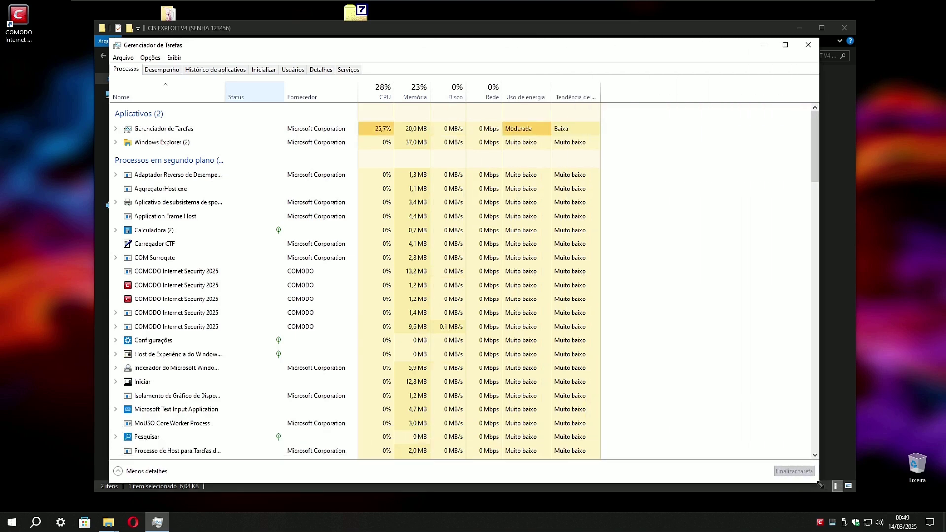
left_click_drag(390, 47, 391, 44)
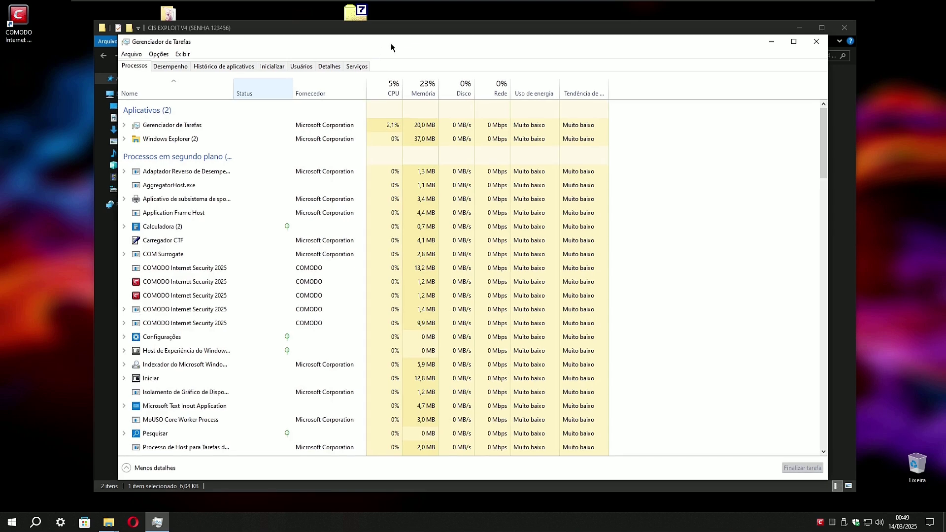
double_click(234, 87)
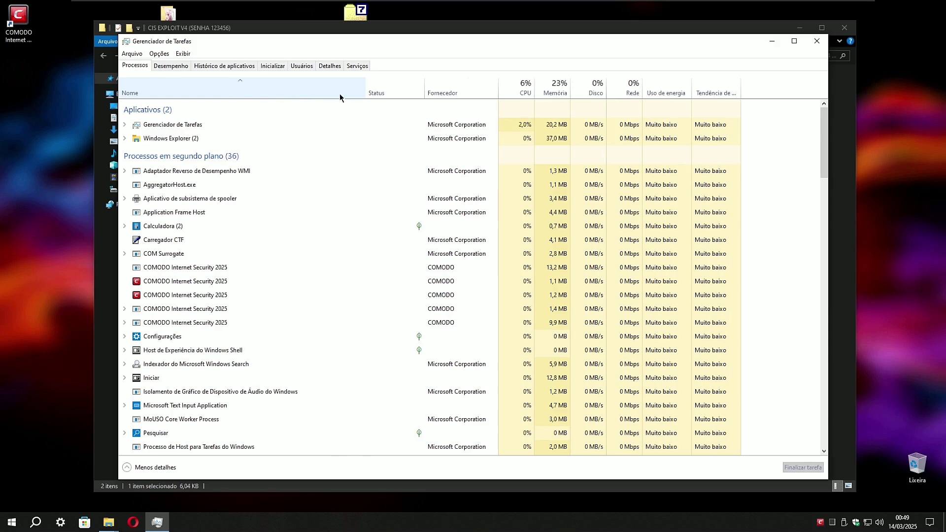
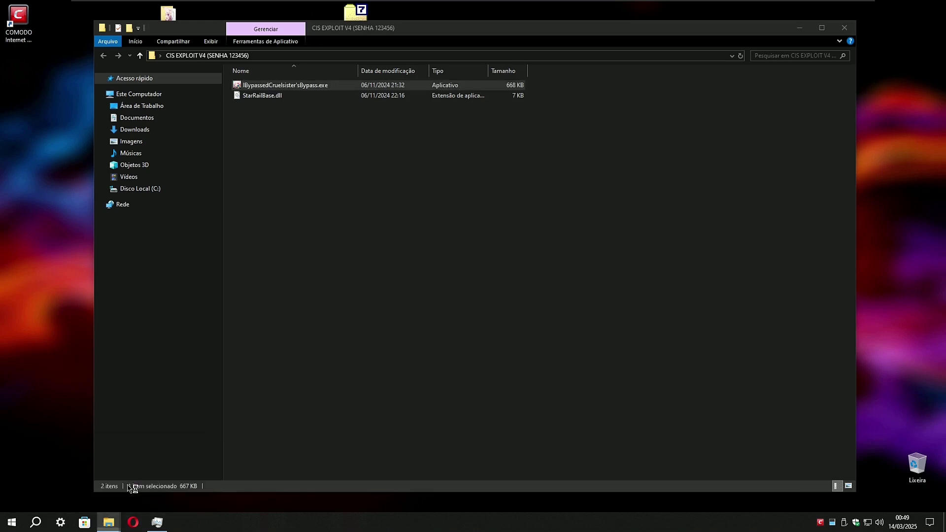
Step: Select the Star Rail process, move the Gerenciador de Tarefas aside to uncover Imagens, and check the protection status in the COMODO main window
left_click(156, 524)
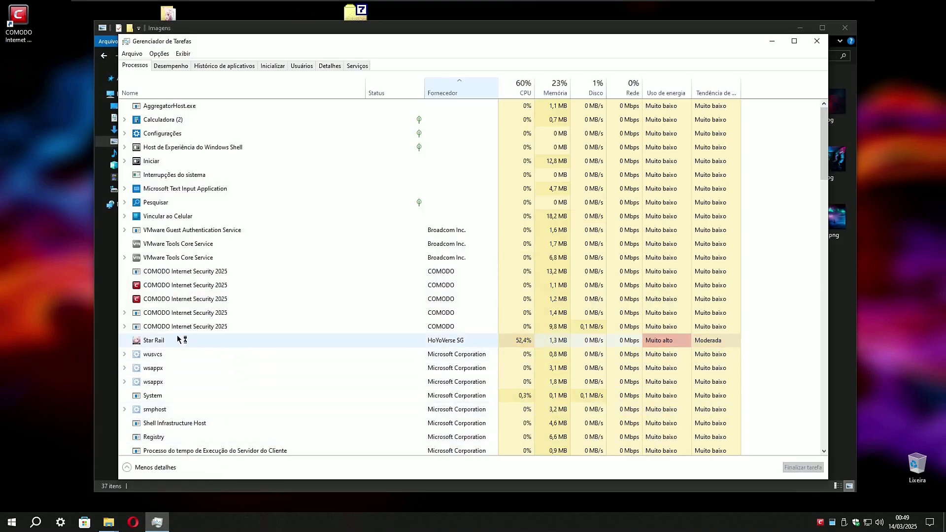
left_click(146, 340)
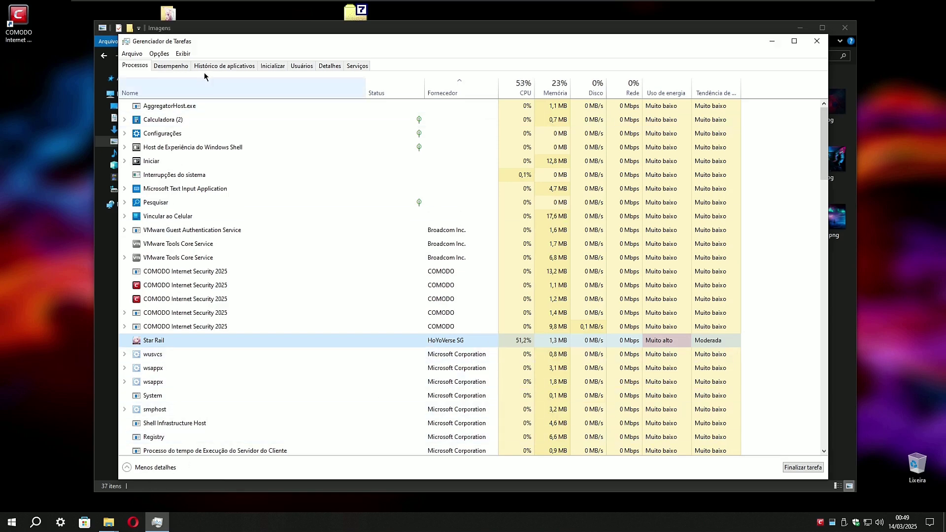
left_click_drag(212, 47, 517, 46)
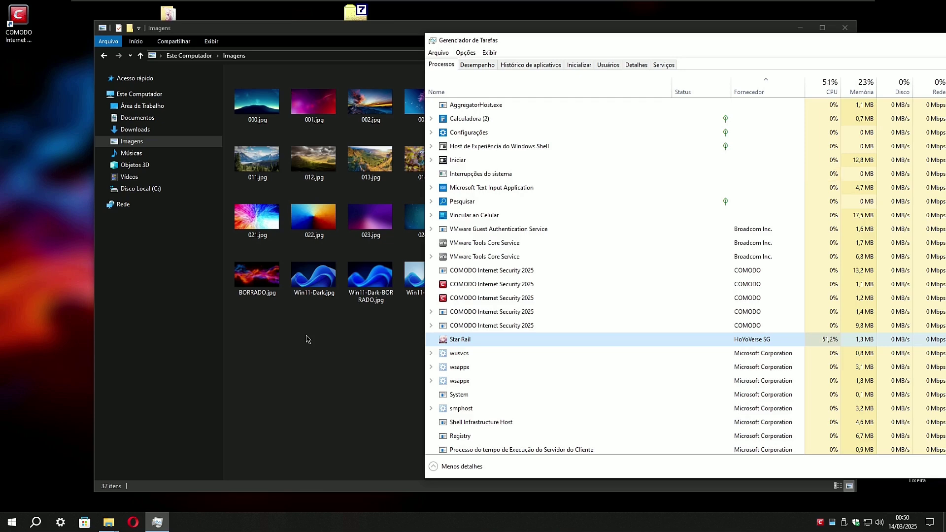
left_click(820, 522)
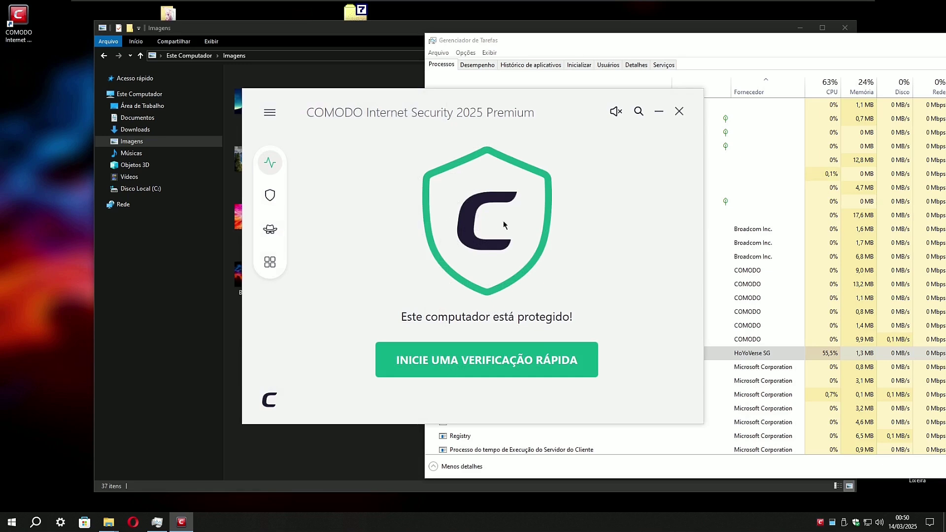
left_click(658, 112)
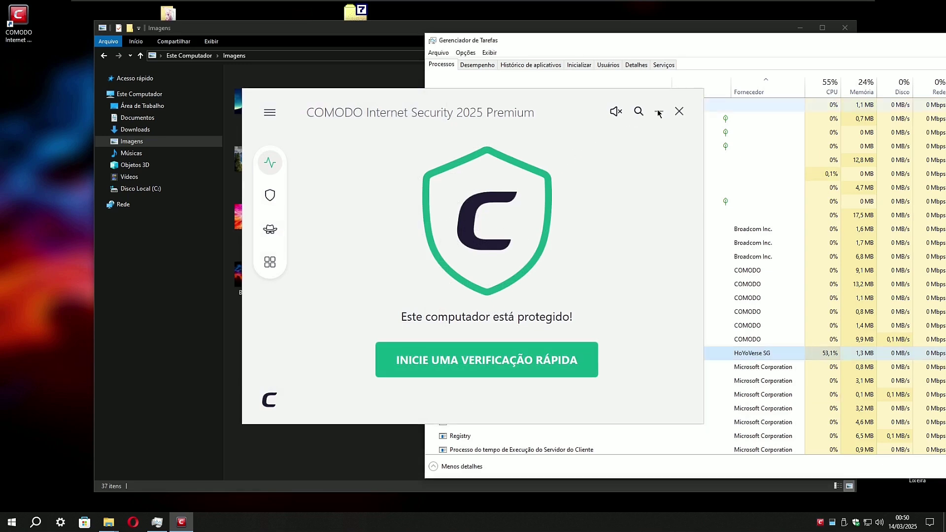
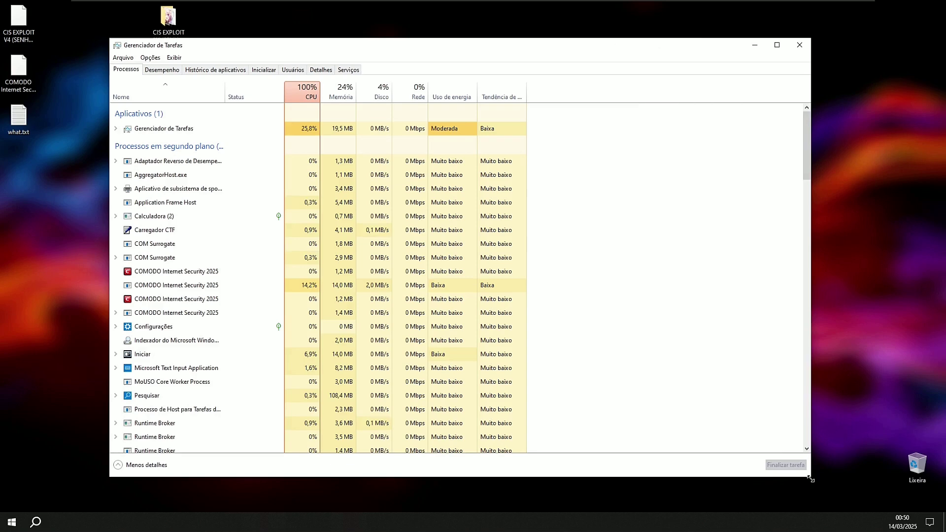
Step: Widen the Nome column, add the Fornecedor column and sort by it to review the whole process list by vendor
left_click_drag(559, 44, 563, 47)
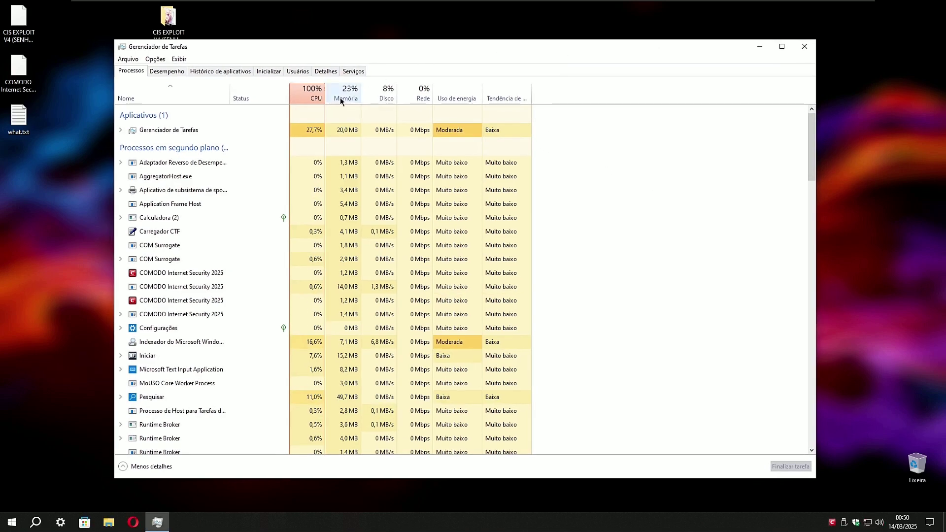
double_click(229, 92)
scroll(217, 278, "down", 3)
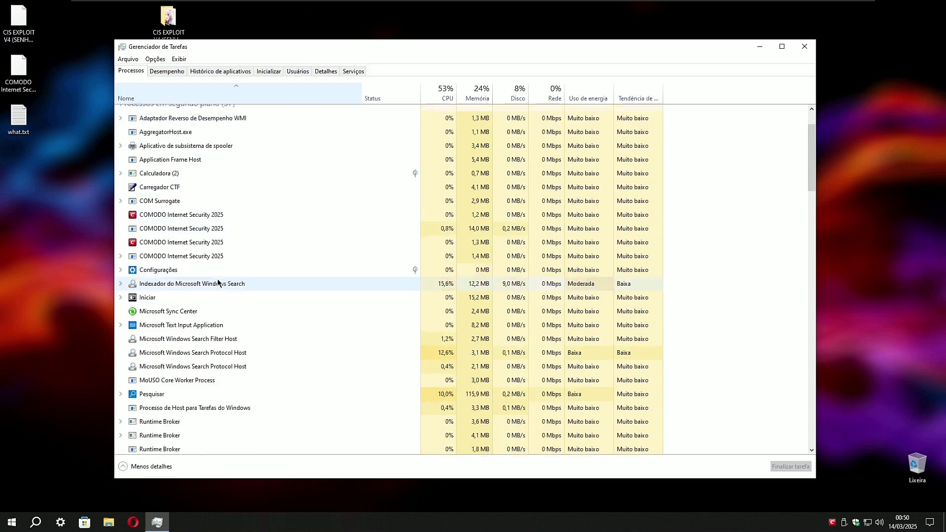
scroll(290, 187, "up", 3)
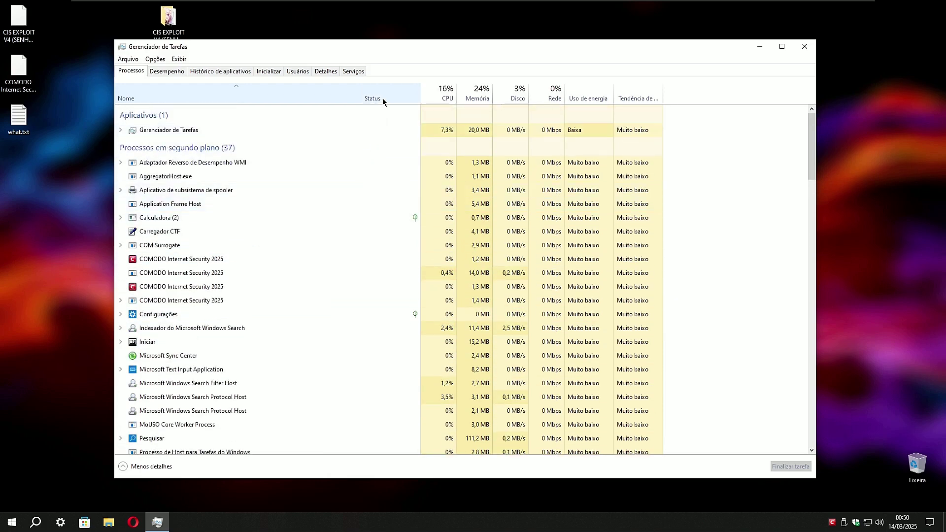
right_click(281, 93)
left_click(295, 116)
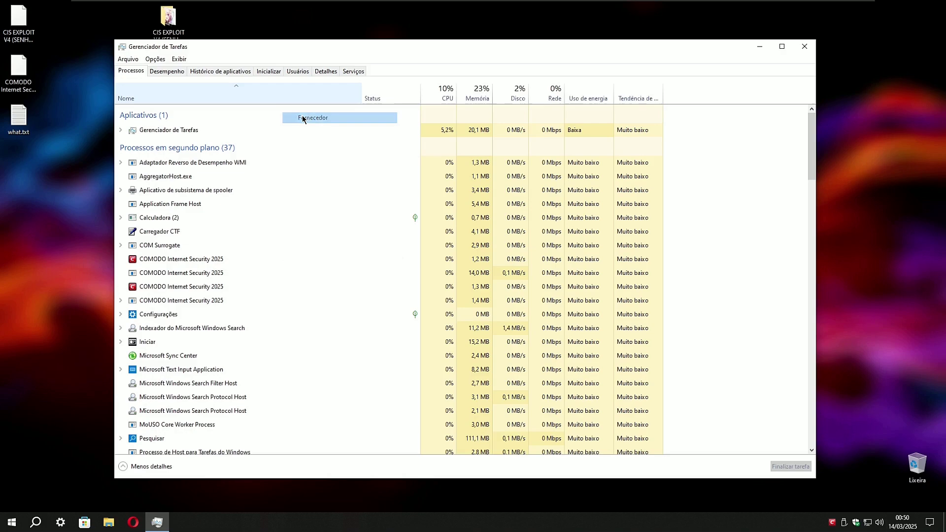
left_click(444, 96)
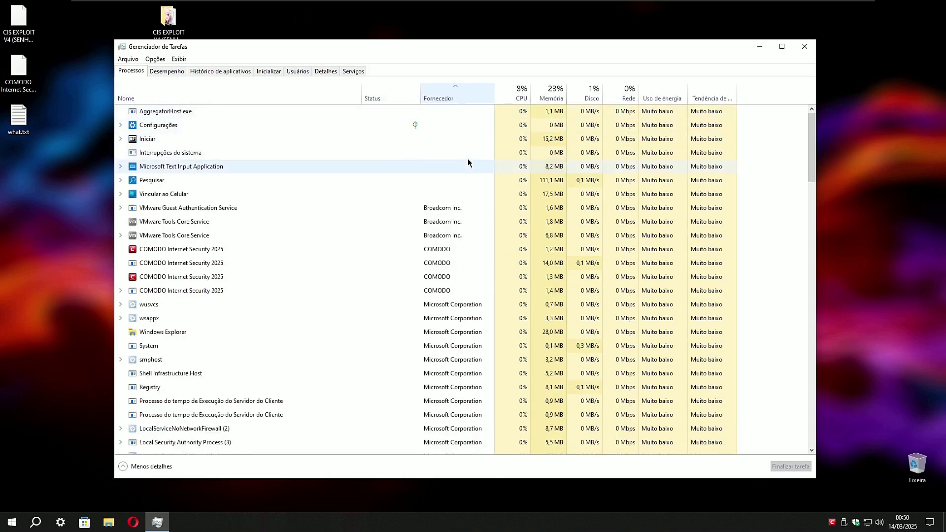
scroll(439, 295, "down", 10)
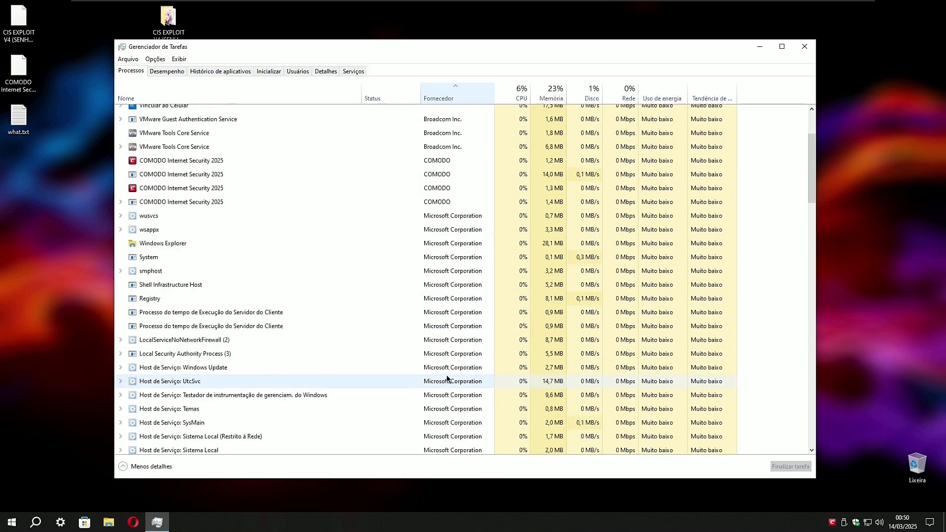
scroll(438, 371, "down", 20)
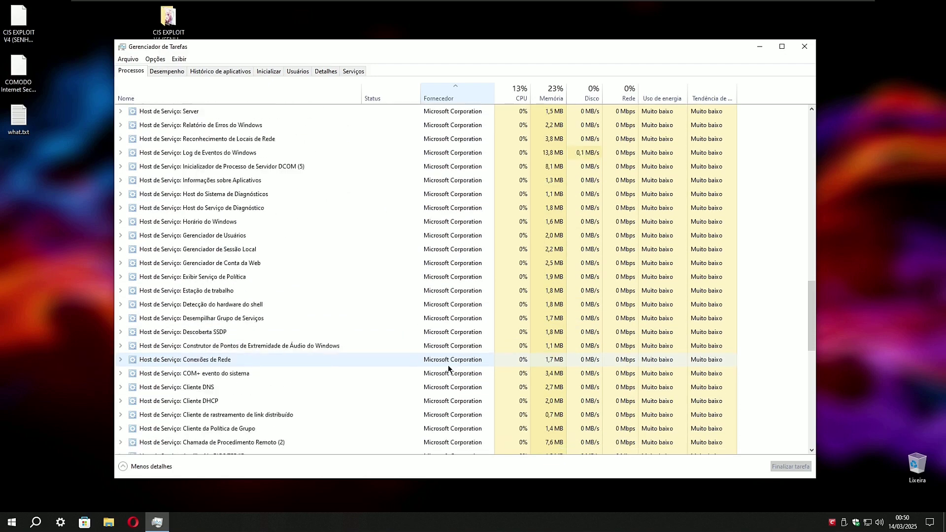
scroll(439, 367, "down", 4)
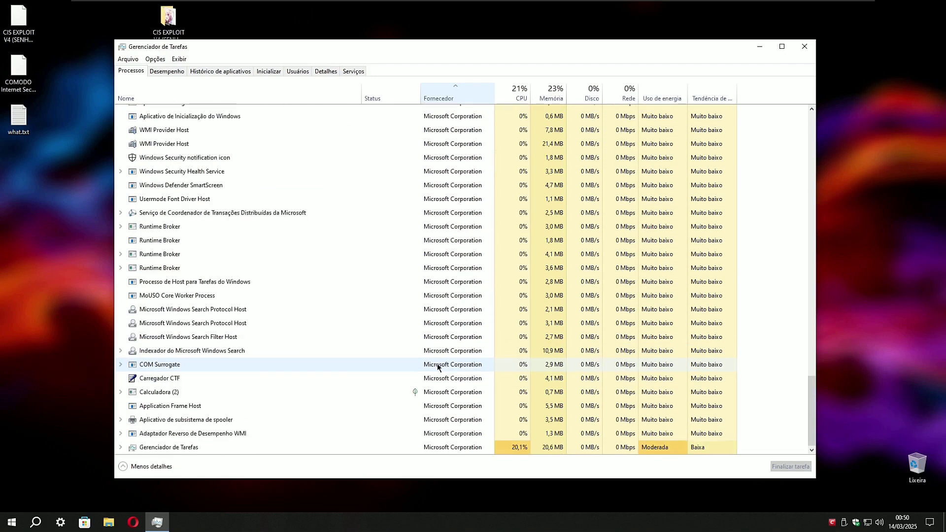
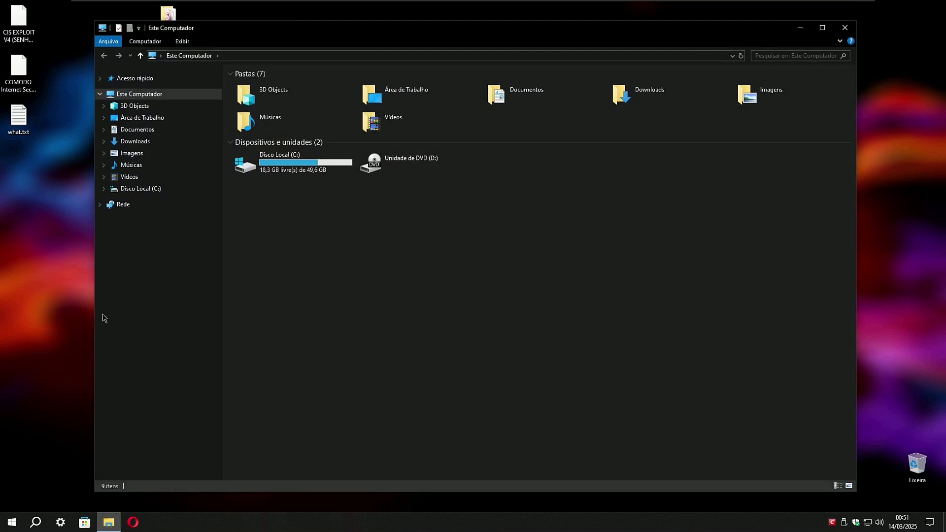
Step: Check the Documentos folder, then rename 014.jpg.k to 014.jpg in the Imagens folder
left_click(136, 130)
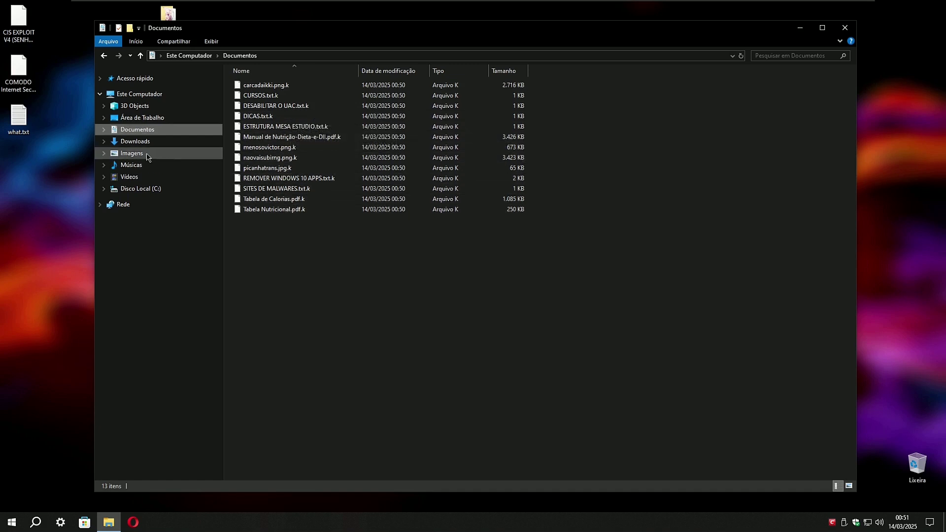
left_click(129, 153)
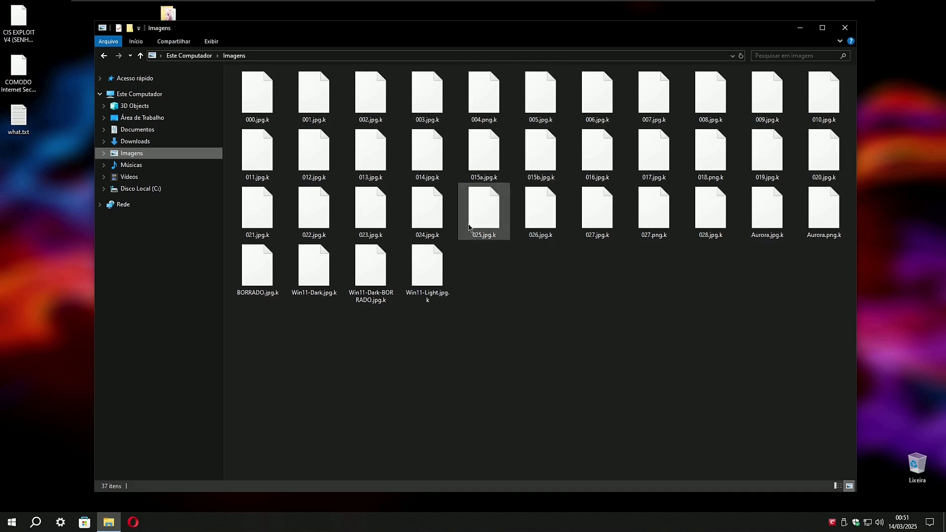
left_click(422, 164)
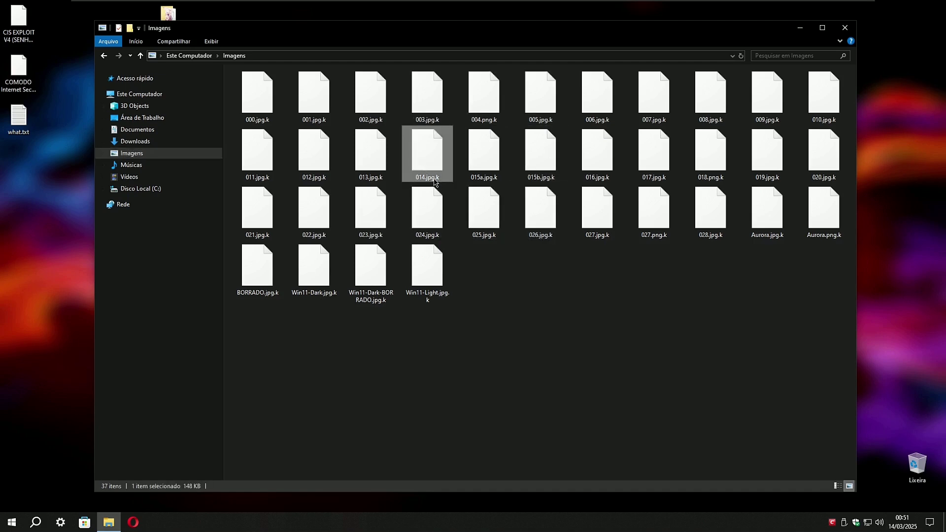
left_click(427, 178)
key("End")
key("BackSpace")
key("BackSpace")
key("Return")
Step: Try to open 014.jpg in XnView MP and in Paint, dismissing each message
key("Return")
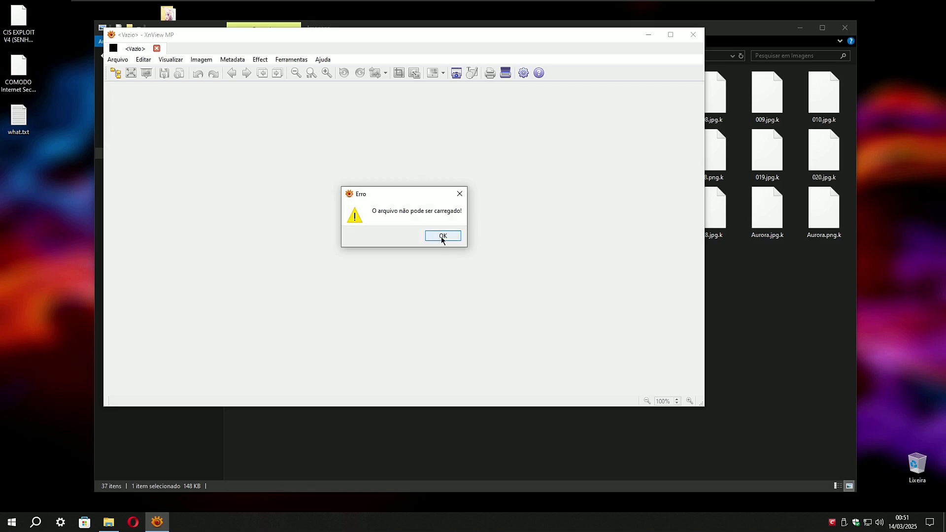
left_click(442, 236)
left_click(693, 34)
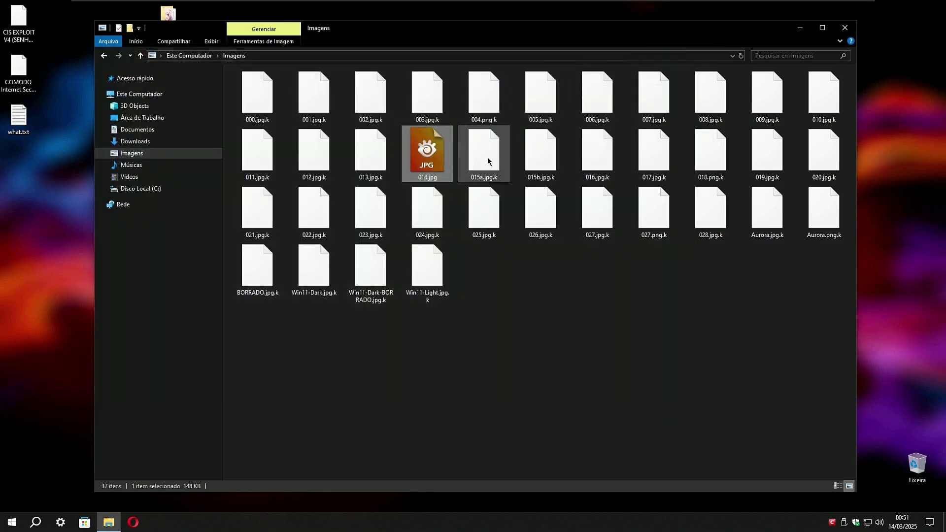
right_click(433, 161)
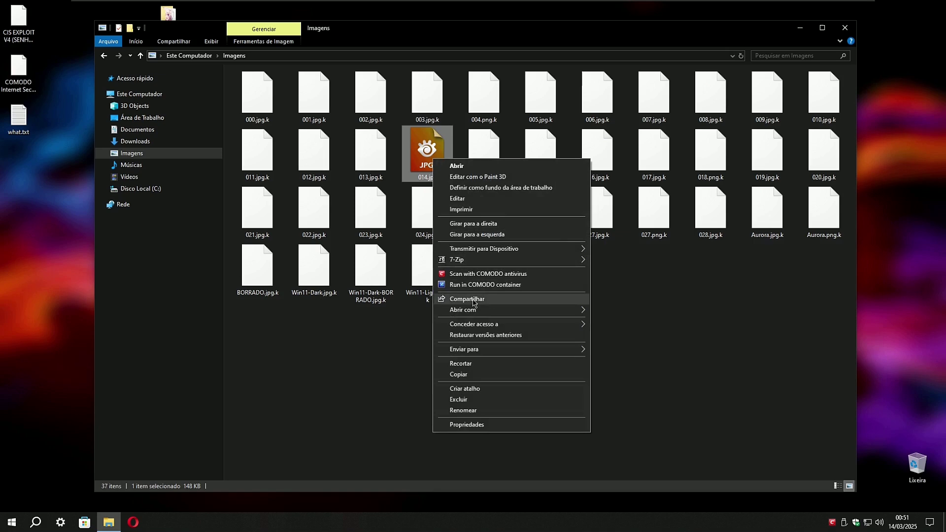
mouse_move(503, 312)
left_click(605, 311)
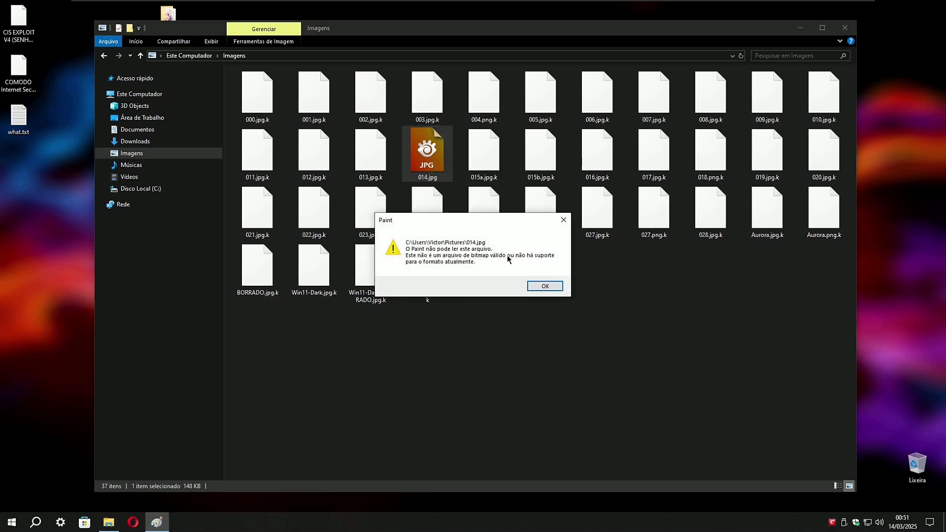
left_click(542, 287)
Step: Rename DICAS.txt.k to DICAS.txt in the Documentos folder
left_click(150, 131)
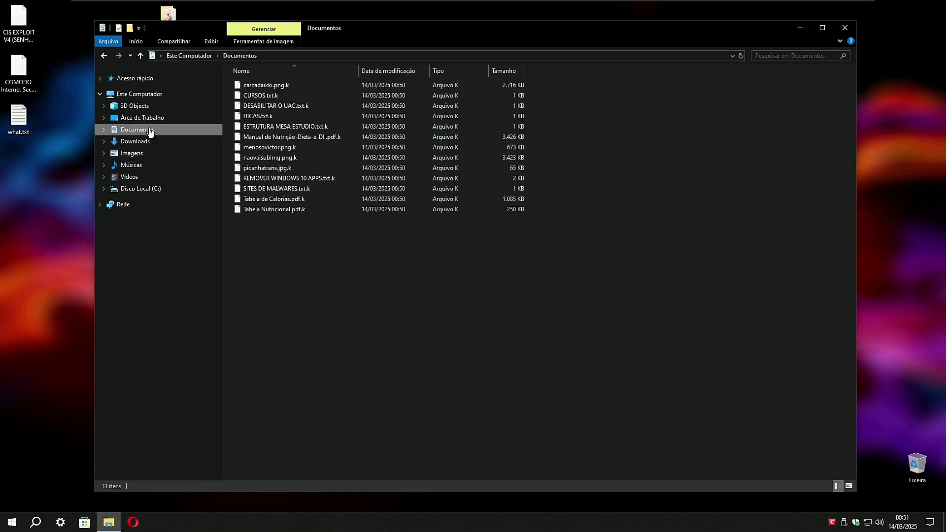
left_click(257, 118)
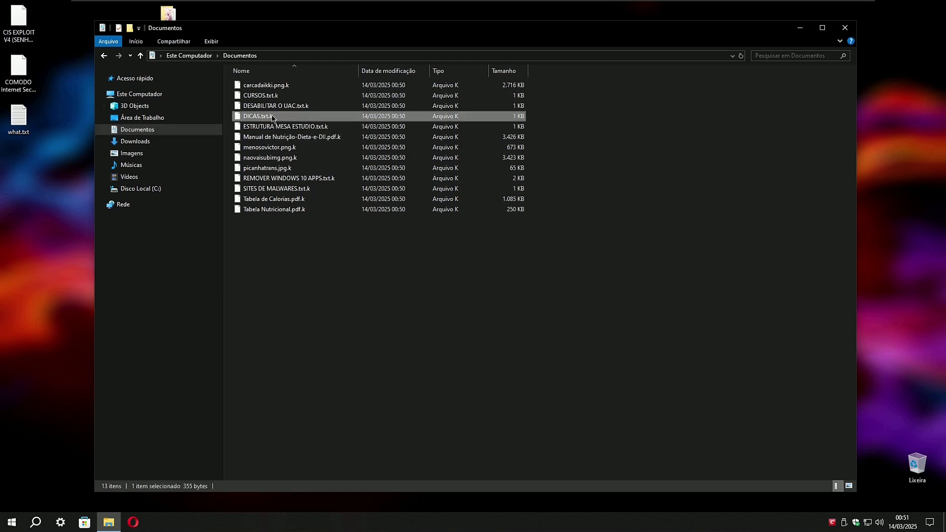
left_click(272, 118)
left_click(273, 119)
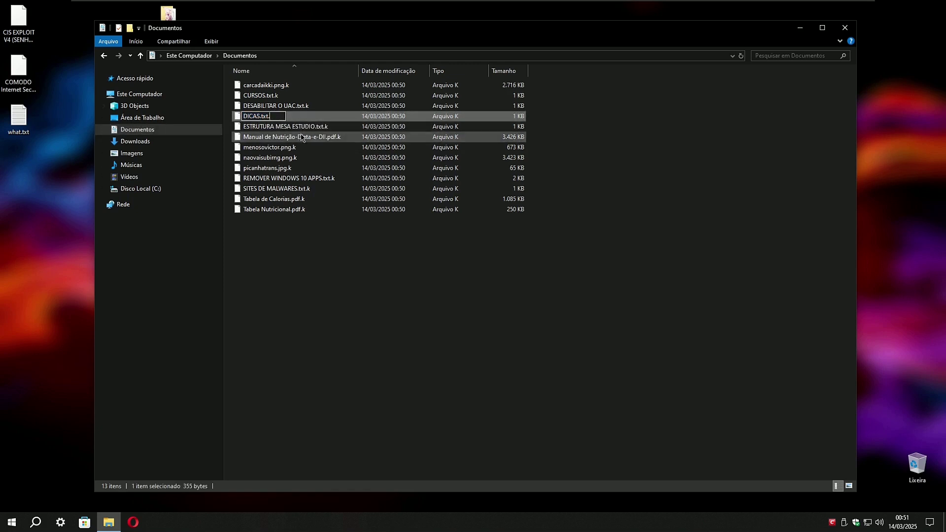
key("Return")
key("Return")
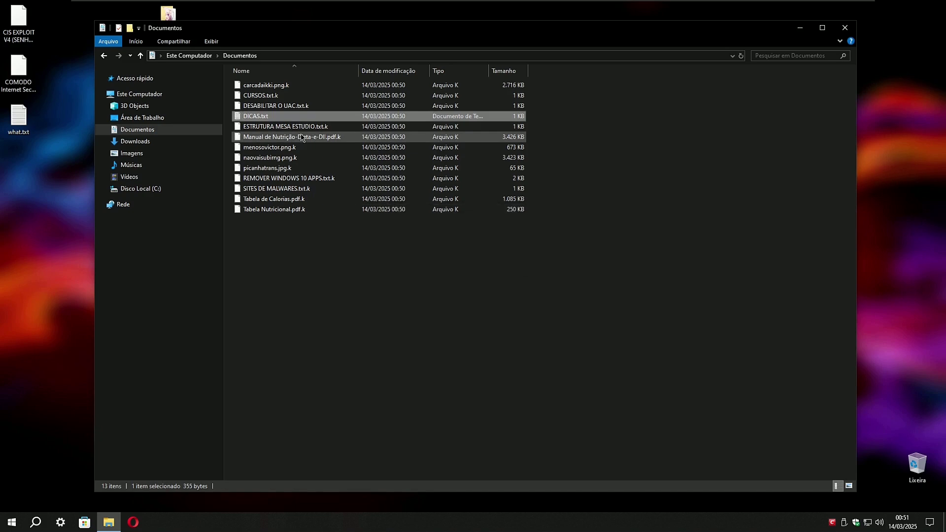
Step: Open DICAS.txt in Bloco de Notas, reposition its window and select all of the text to examine it
double_click(255, 116)
left_click_drag(347, 35, 421, 77)
left_click_drag(243, 95, 689, 119)
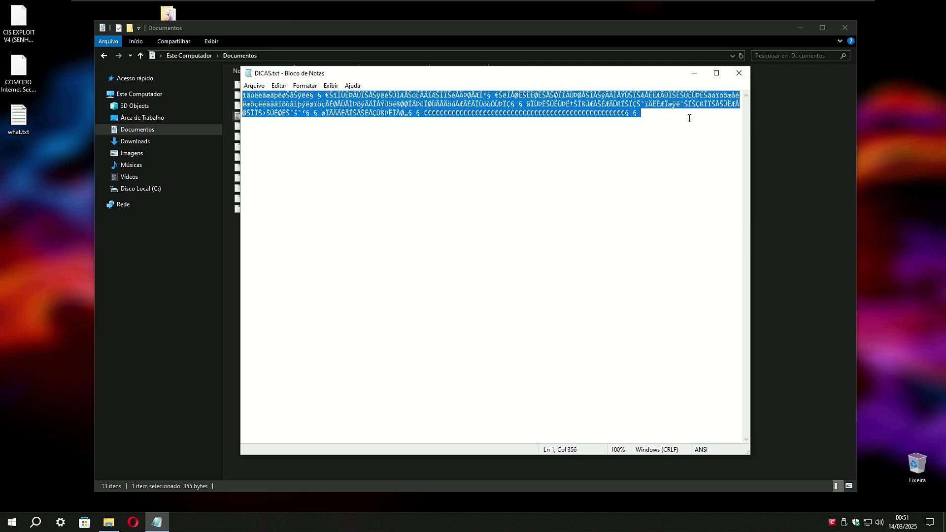
Step: Close DICAS.txt, move what.txt to an open area of the desktop and read its text
left_click(738, 72)
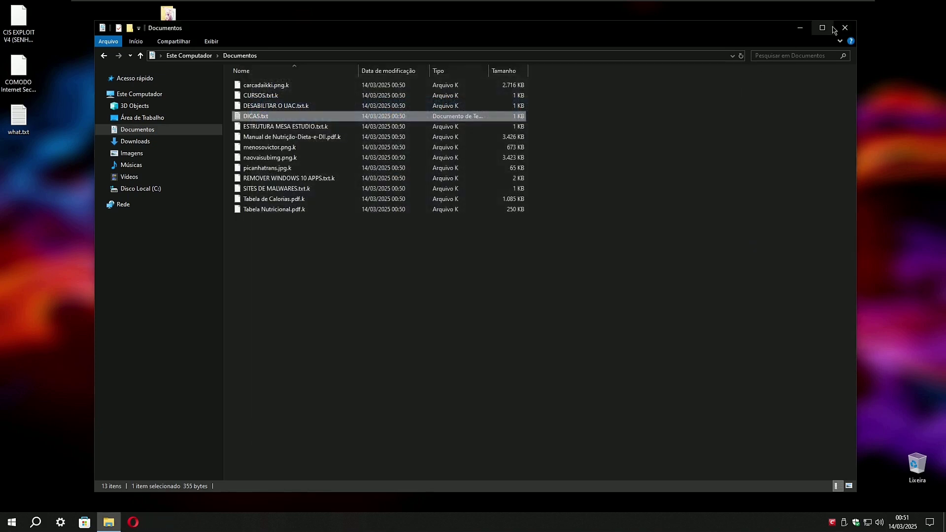
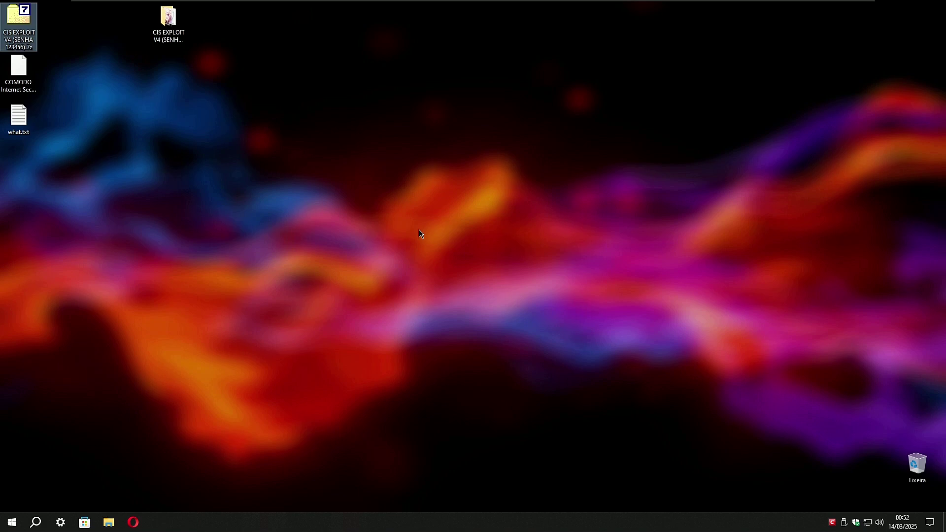
left_click(21, 81)
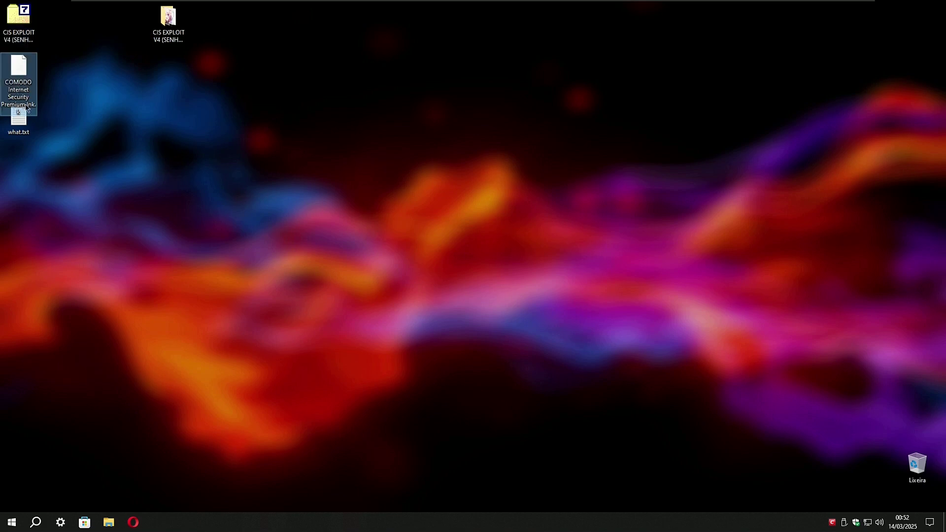
left_click_drag(20, 122, 58, 221)
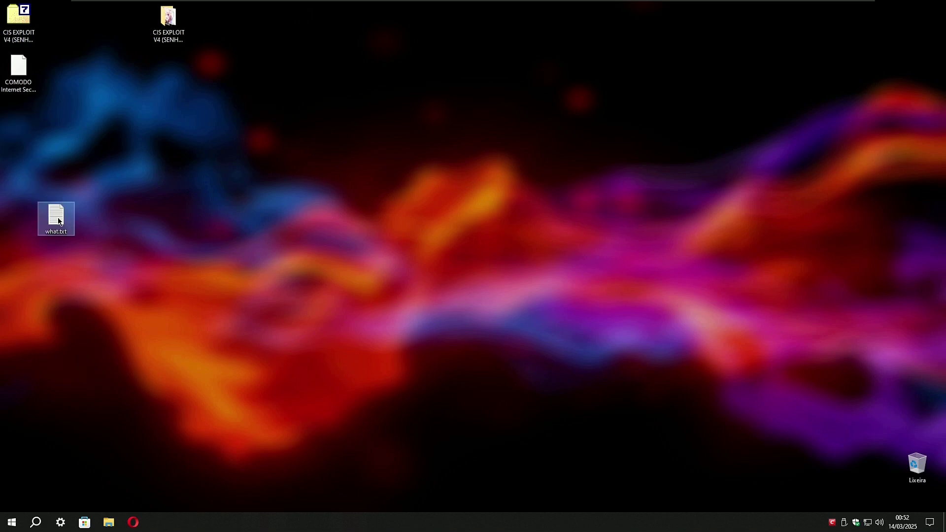
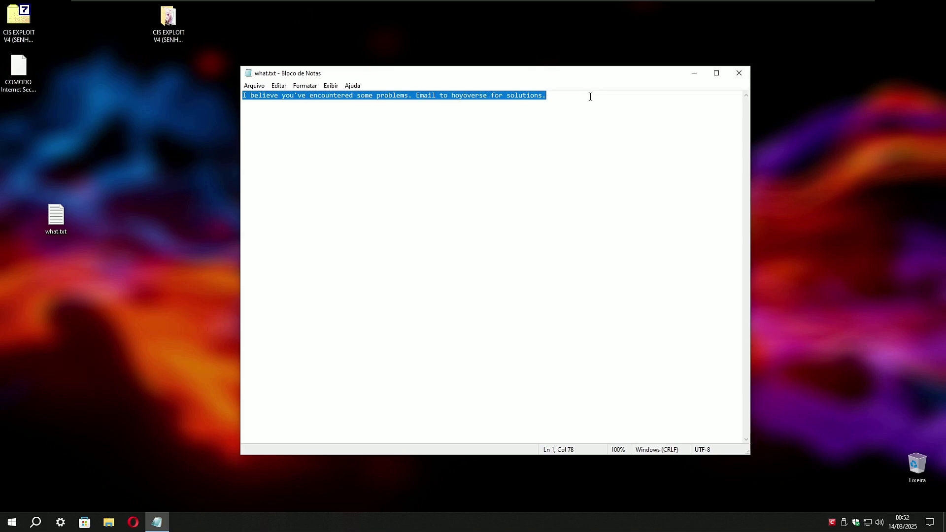
left_click(738, 75)
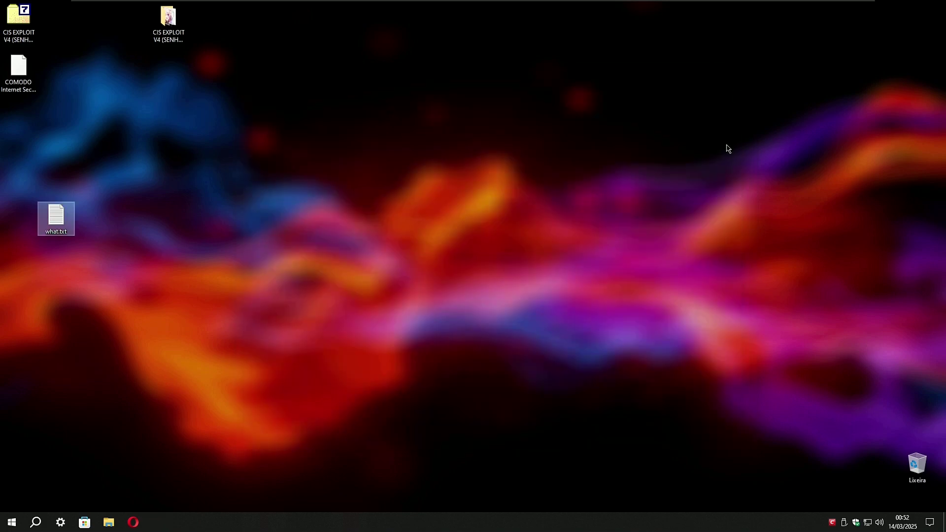
Step: Try to open COMODO Internet Security from the system tray
left_click(831, 523)
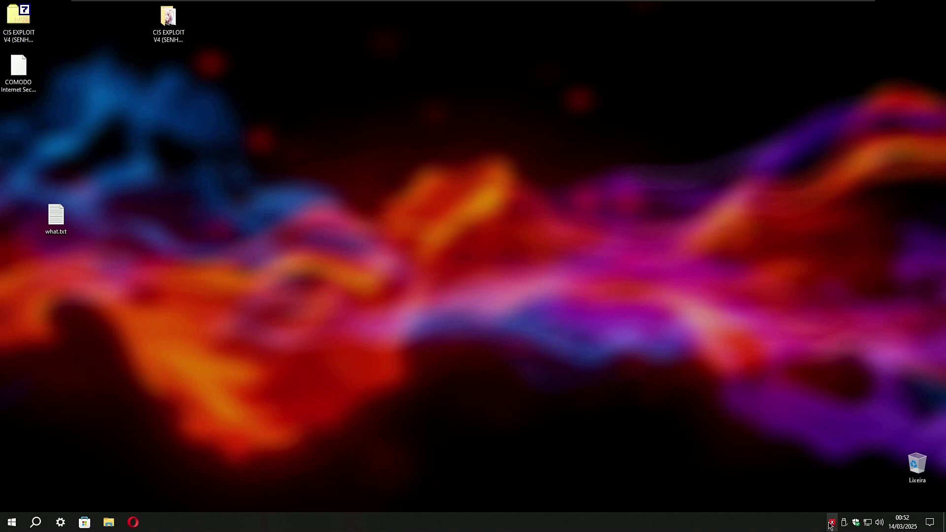
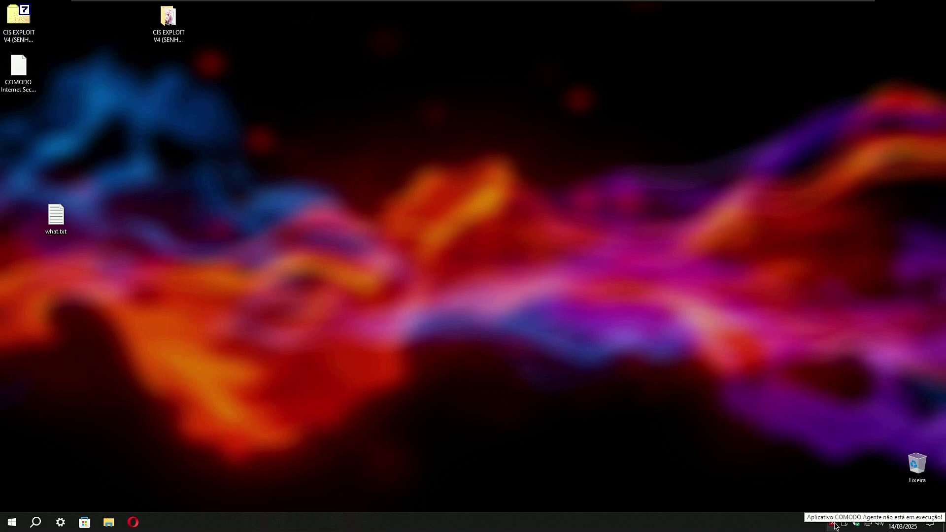
right_click(833, 526)
left_click(848, 508)
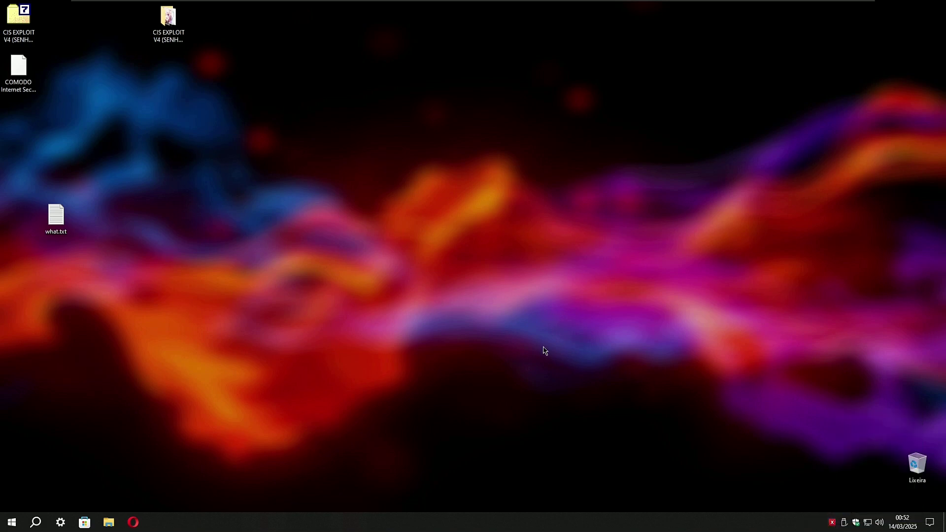
Step: Browse to the COMODO Internet Security program folder inside Arquivos de Programas on Disco Local (C:)
left_click(109, 522)
left_click(154, 191)
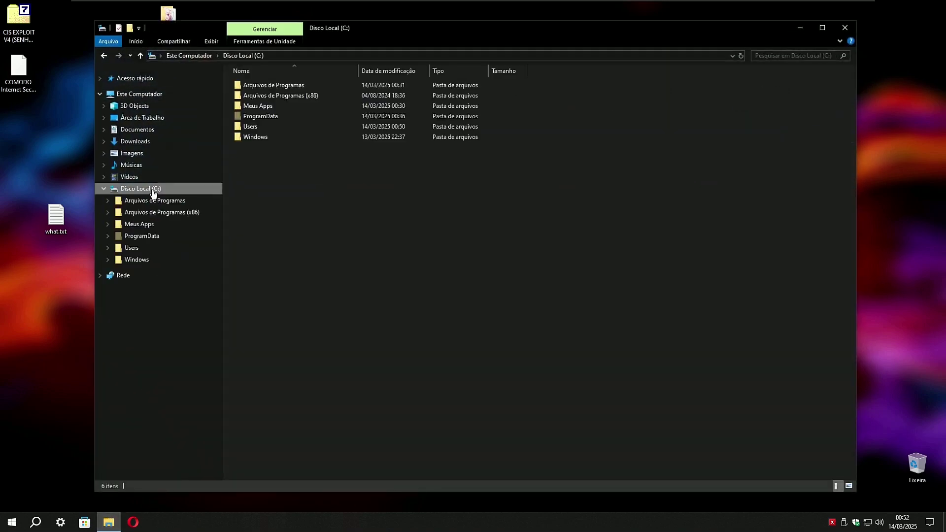
left_click(143, 203)
left_click(143, 216)
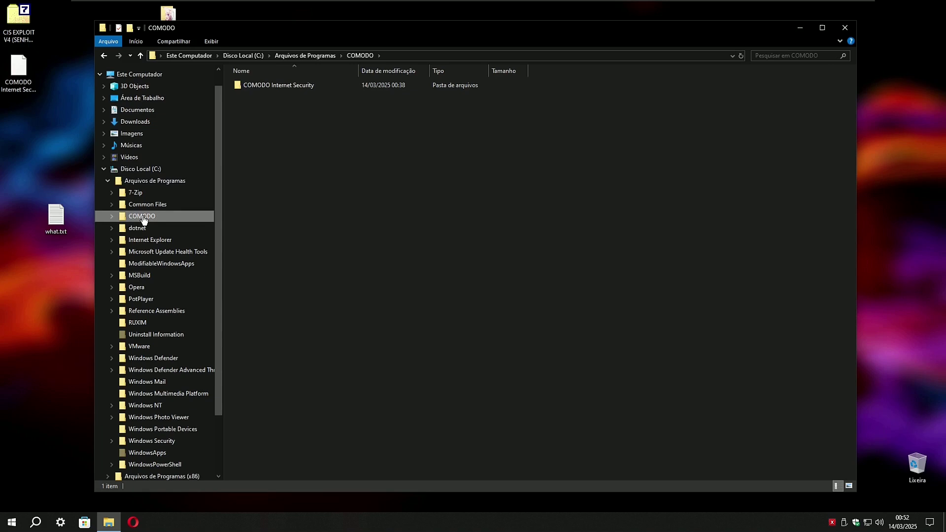
left_click(150, 228)
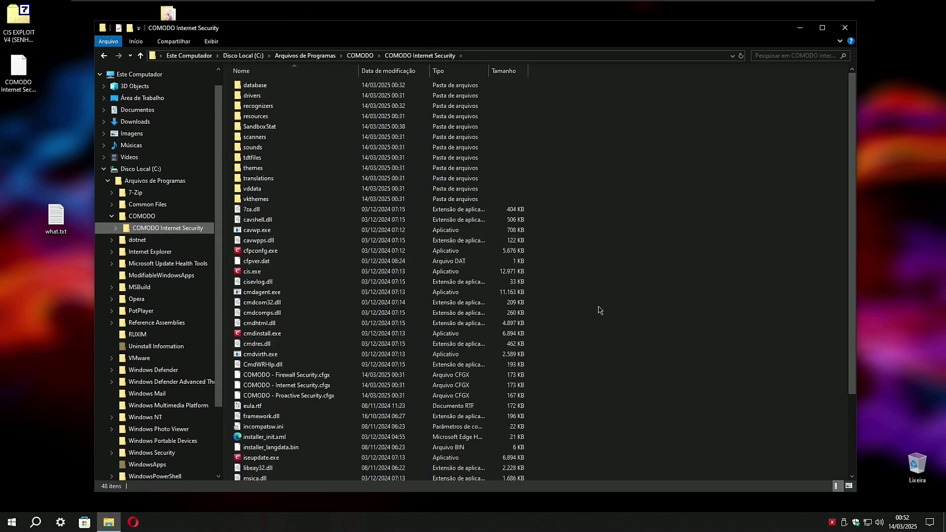
Step: Sort the program folder's contents by Tipo and minimize the COMODO window to examine the application files
right_click(591, 326)
mouse_move(669, 347)
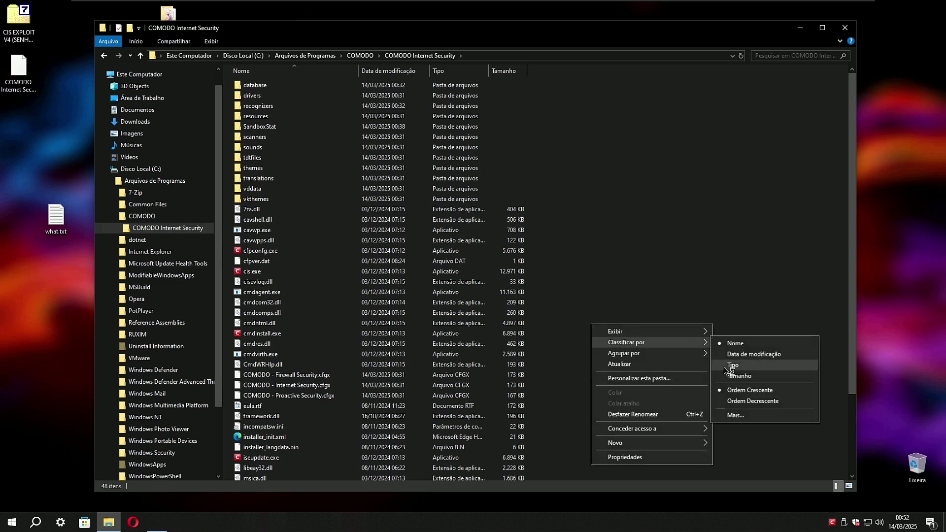
left_click(729, 366)
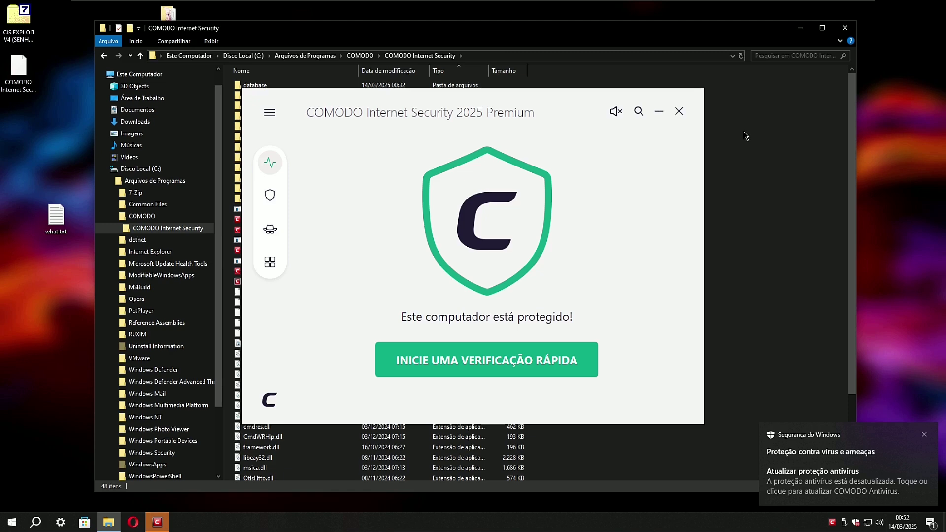
left_click(658, 112)
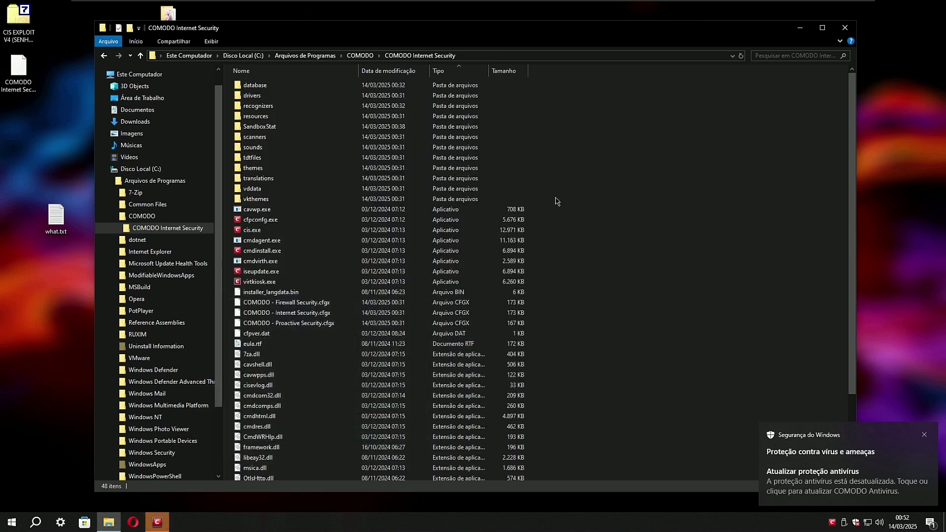
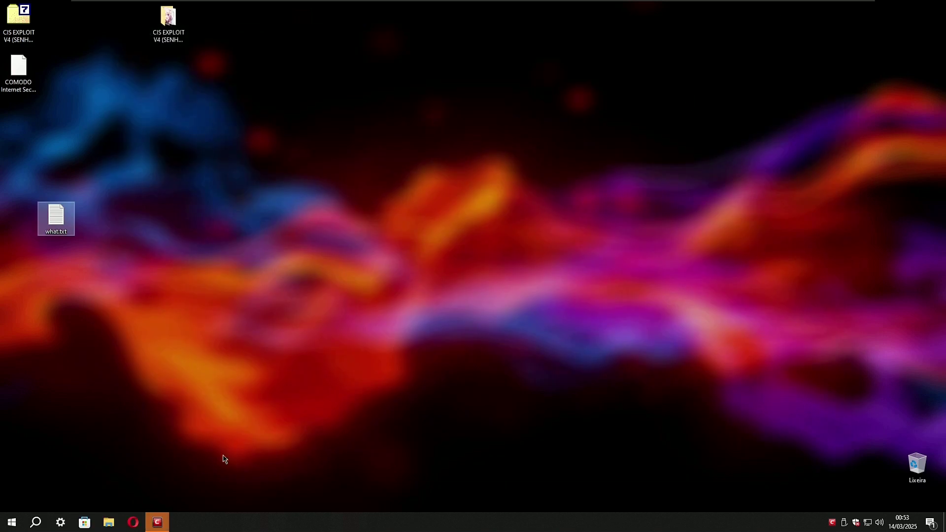
Step: Restore the COMODO window, check its Proteção and Em geral pages, and close it
left_click(164, 524)
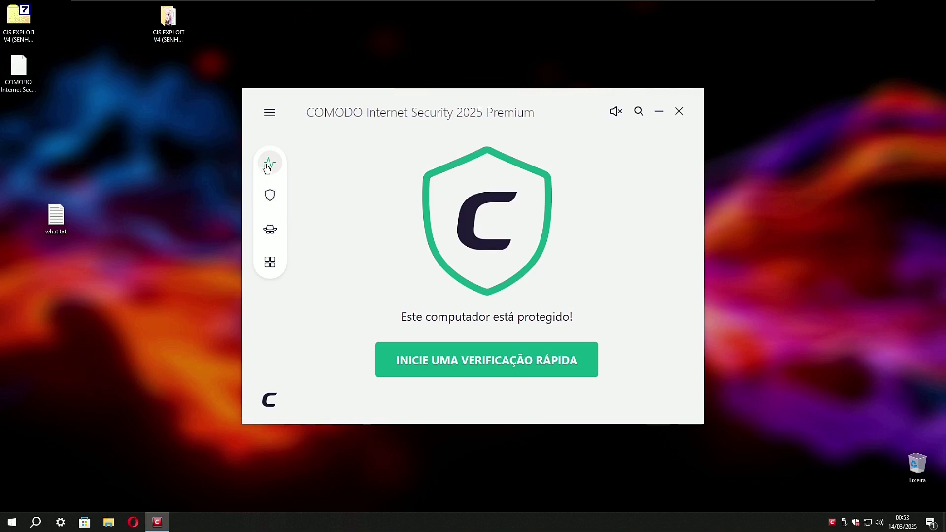
left_click(272, 196)
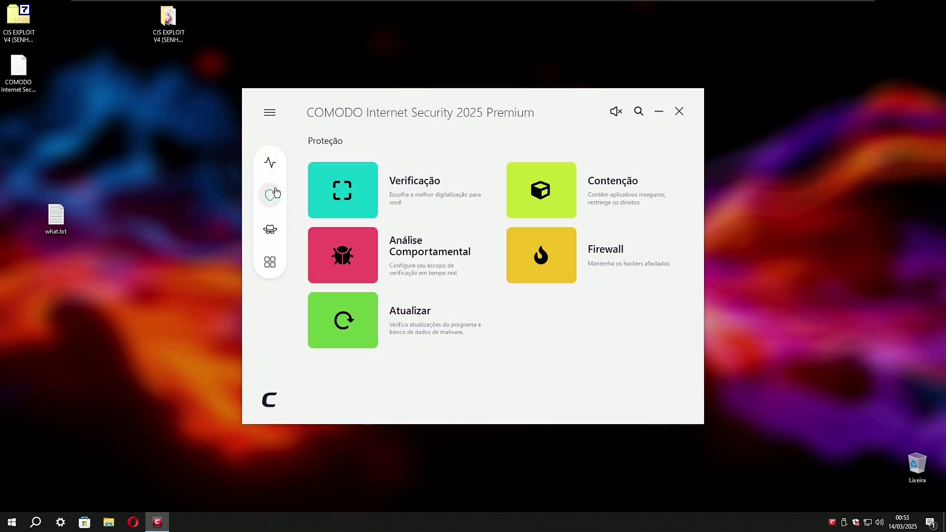
left_click(272, 161)
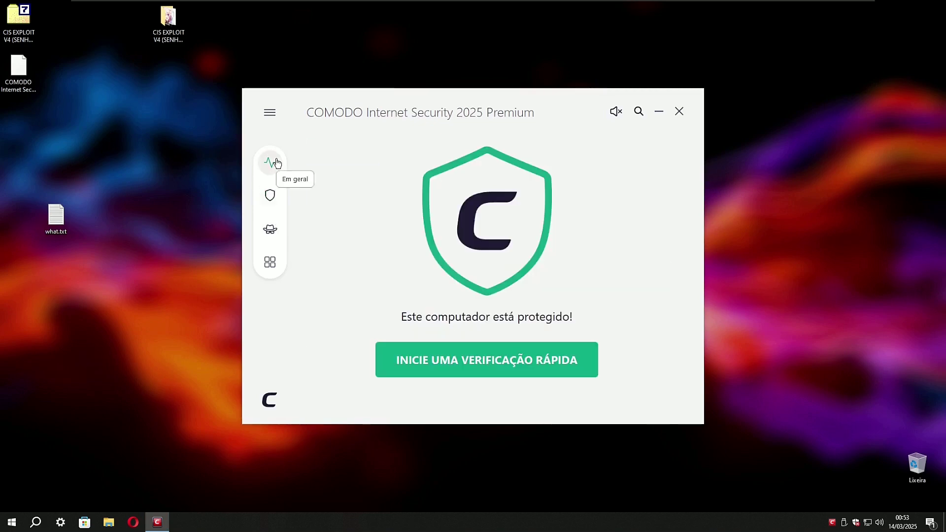
left_click(683, 112)
Step: Read the Segurança do Windows notification and clear all notifications
left_click(930, 522)
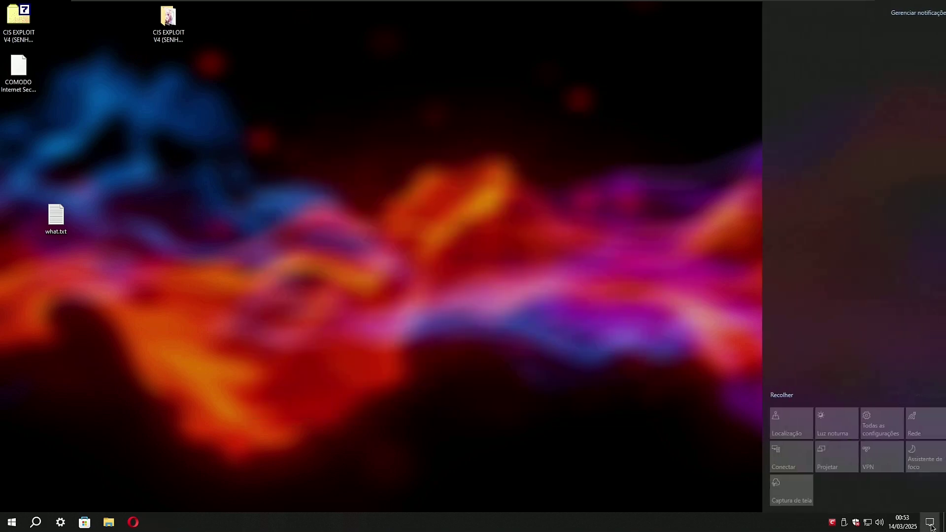
left_click(818, 98)
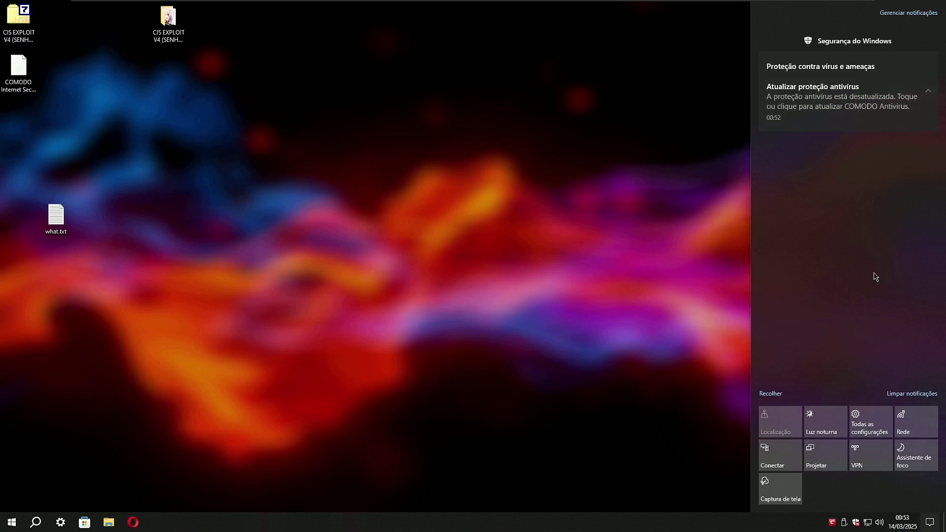
left_click(912, 393)
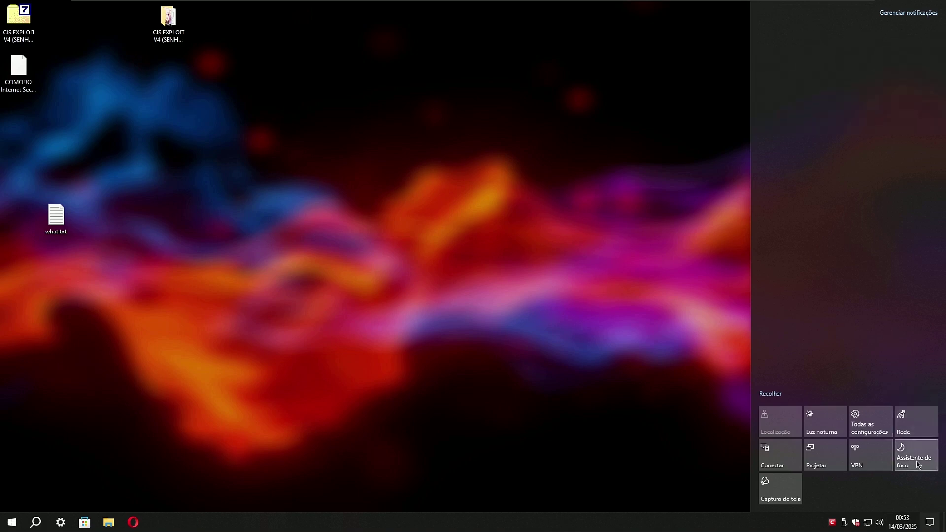
left_click(930, 522)
Step: Start a COMODO malware database update and minimize the task, choosing not to show the minimize message again
left_click(832, 524)
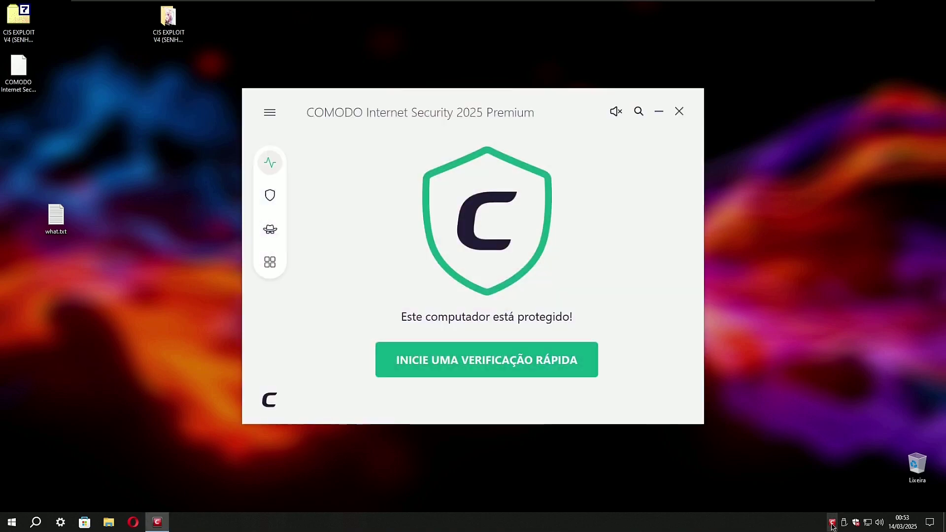
left_click(266, 204)
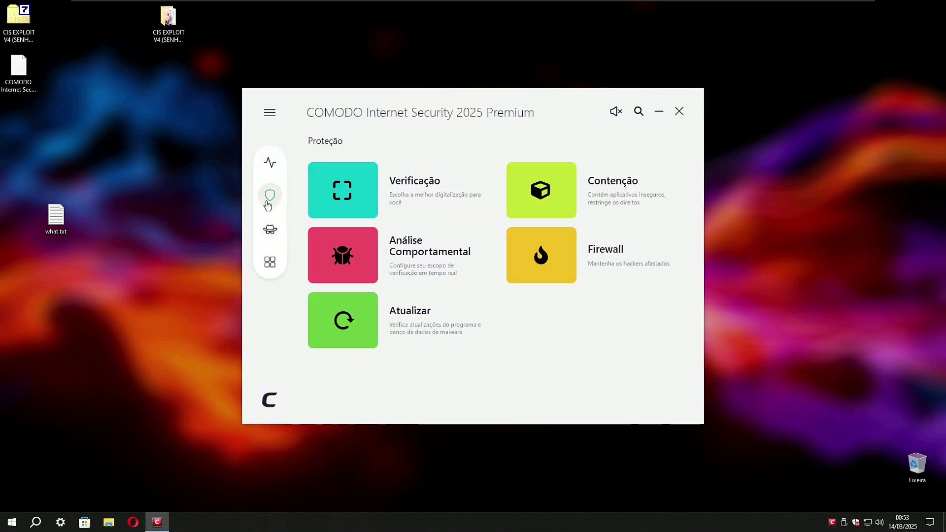
left_click(391, 315)
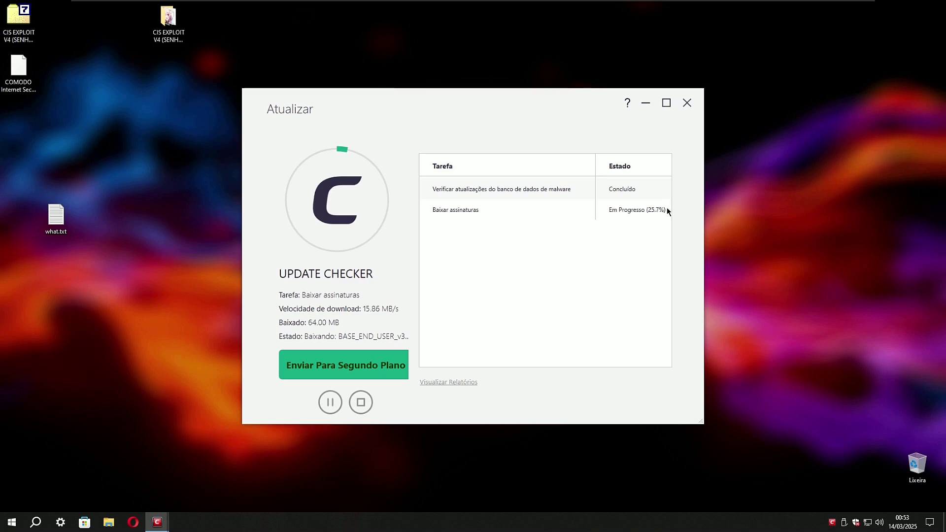
left_click(645, 106)
left_click(431, 328)
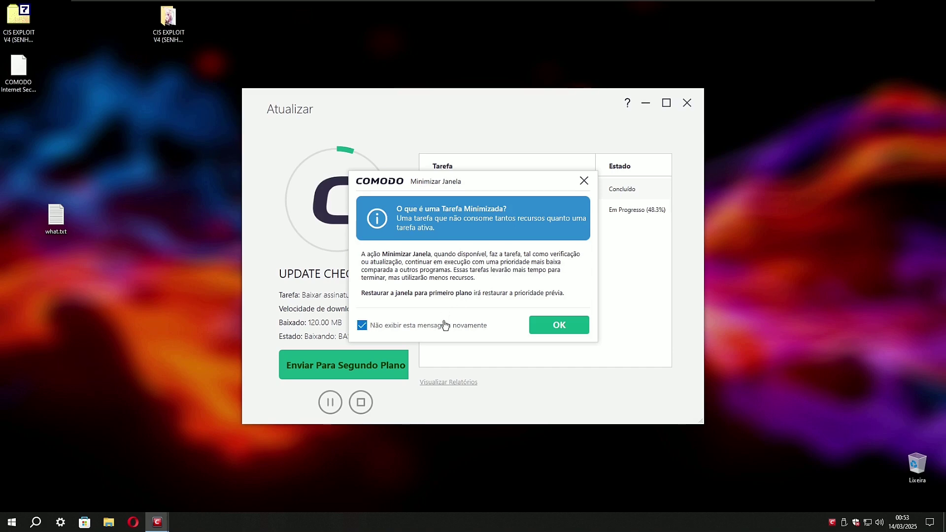
left_click(552, 324)
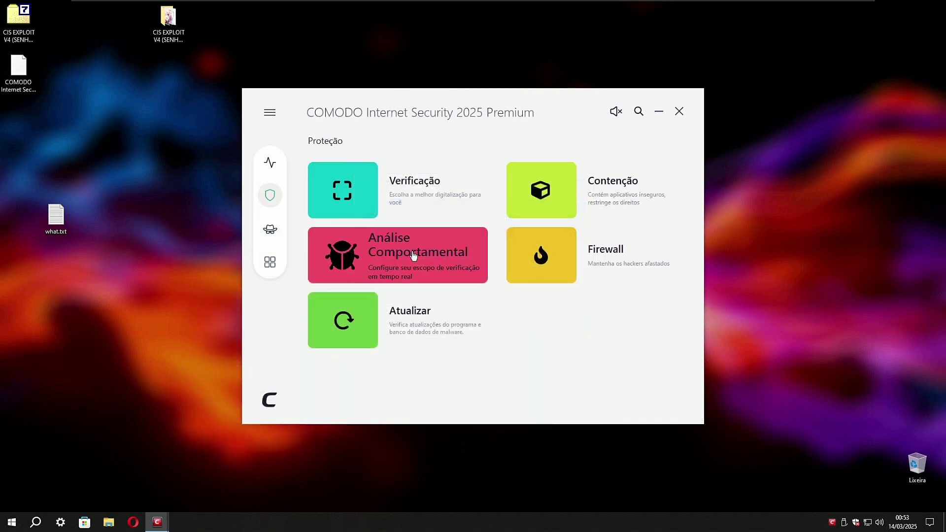
Step: Open COMODO's security reports and examine the Visão Geral and Contenção logs
left_click(278, 230)
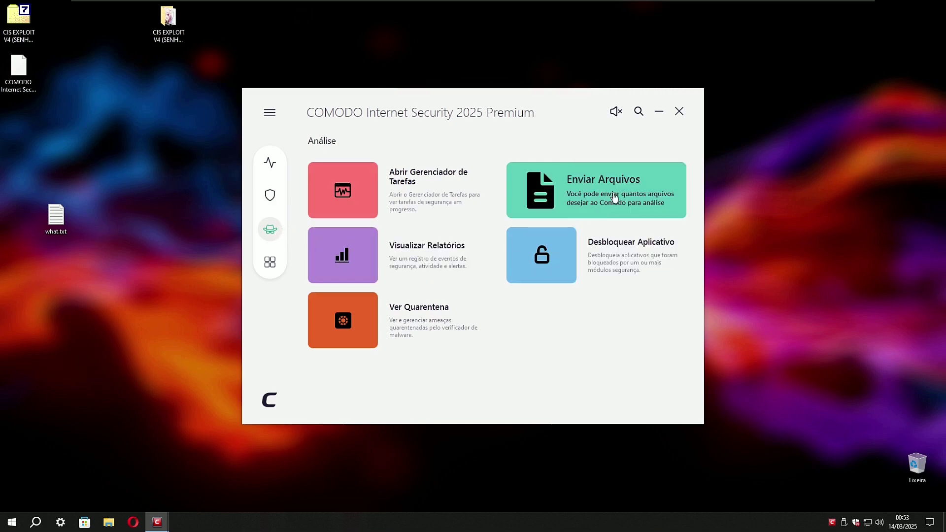
left_click(440, 254)
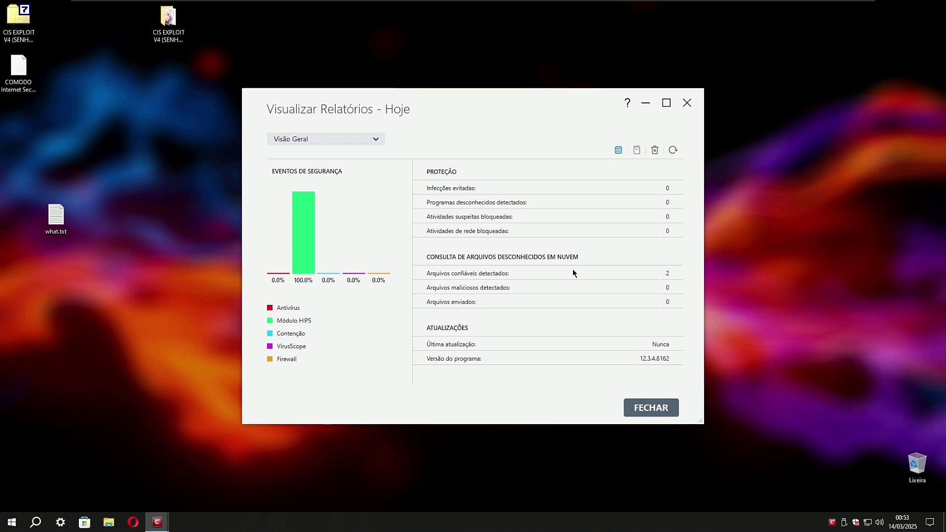
left_click(341, 143)
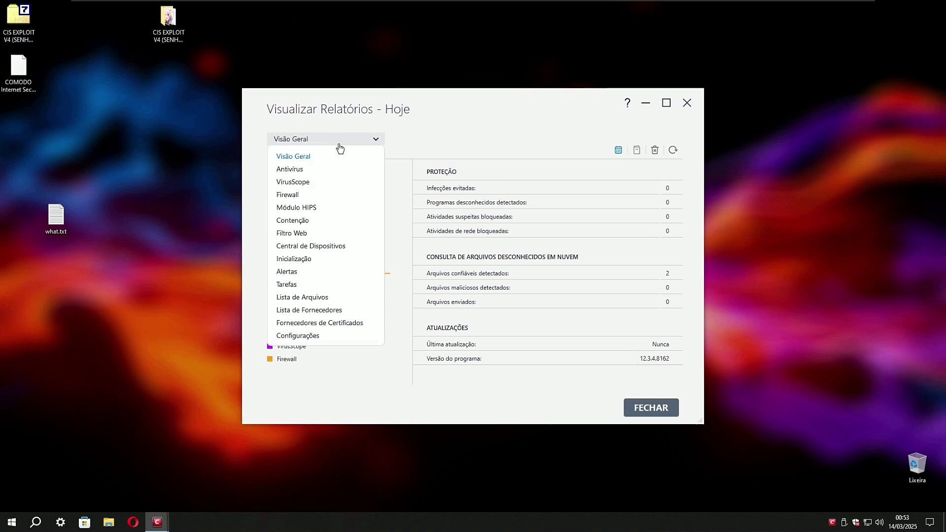
left_click(308, 222)
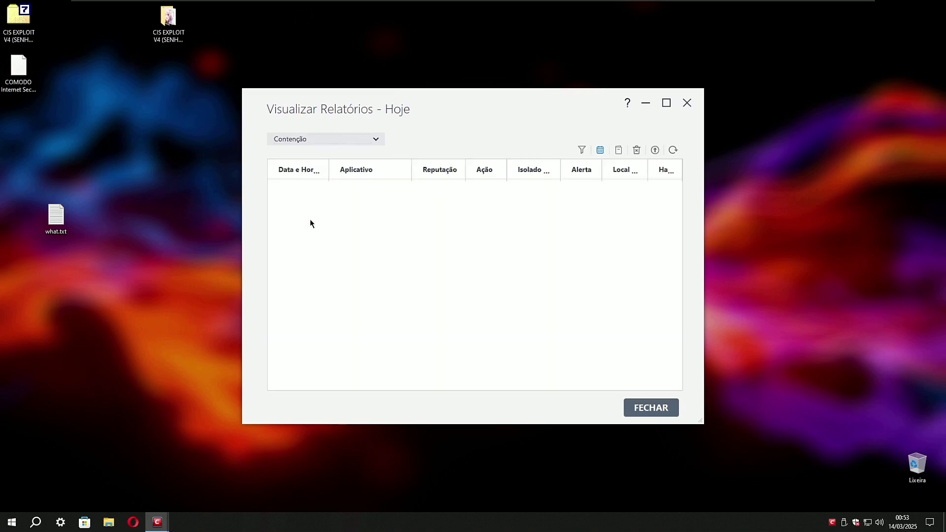
Step: Examine the Configurações, Fornecedores de Certificados, Lista de Fornecedores and Lista de Arquivos logs in today's report
left_click(356, 142)
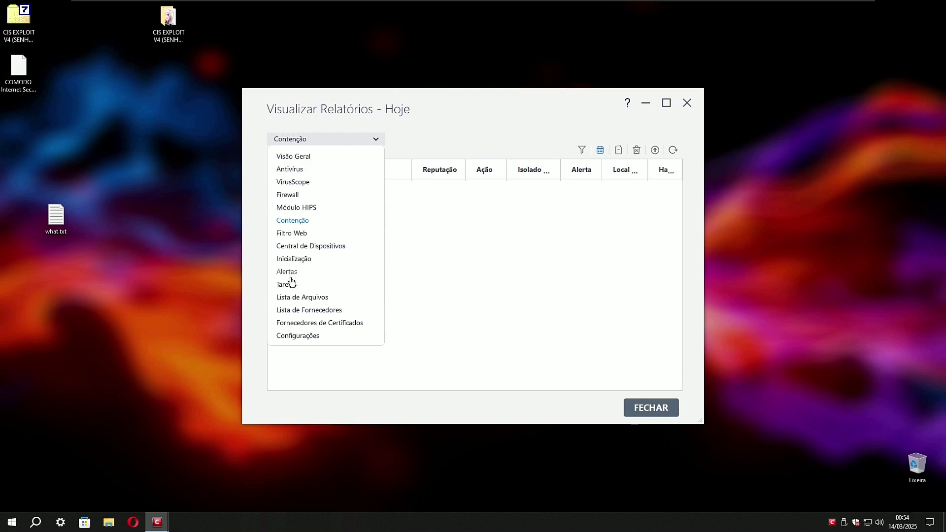
left_click(295, 336)
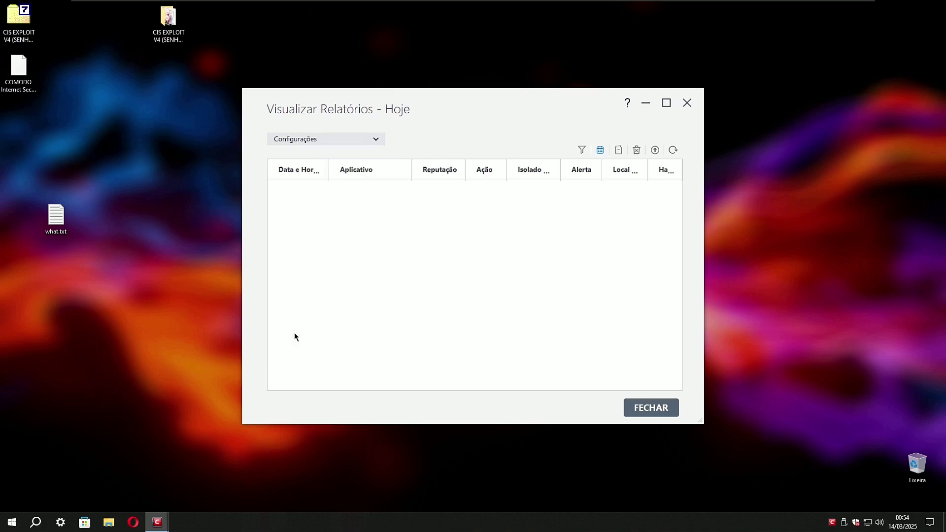
left_click(341, 143)
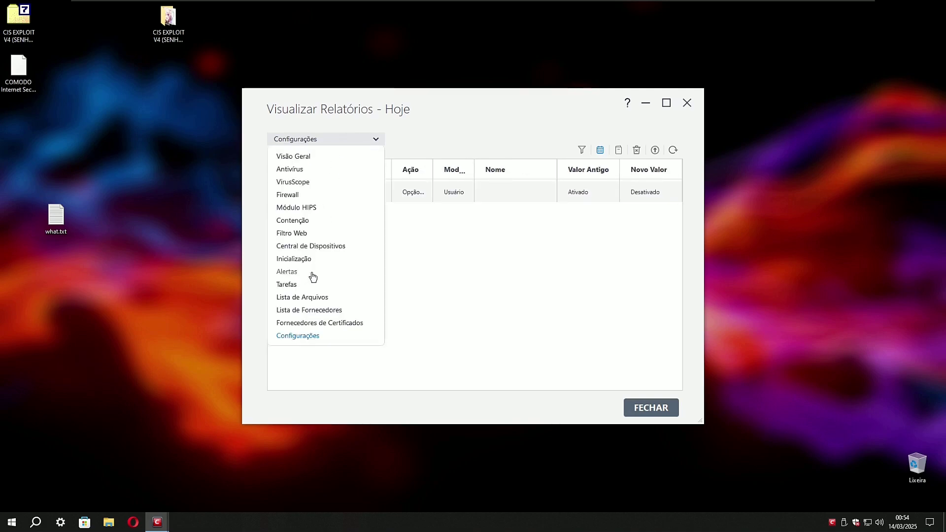
left_click(317, 324)
left_click(347, 141)
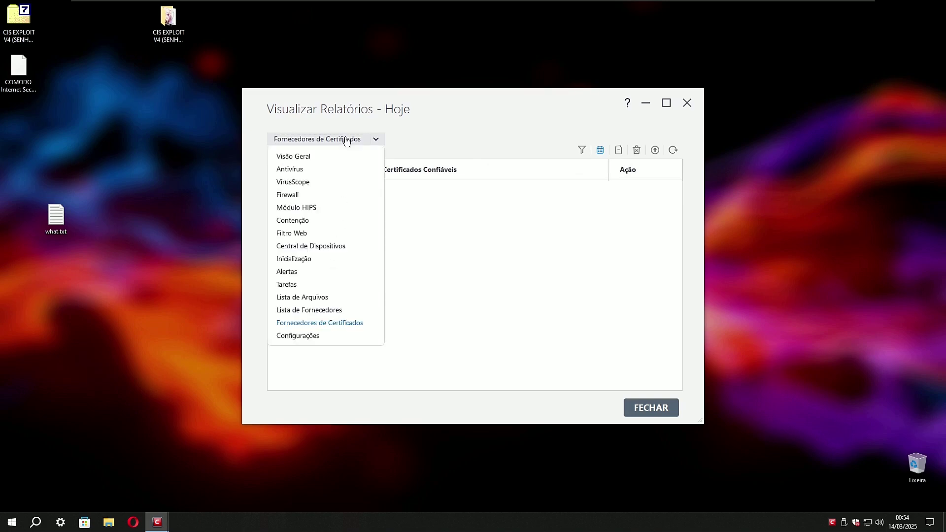
left_click(302, 310)
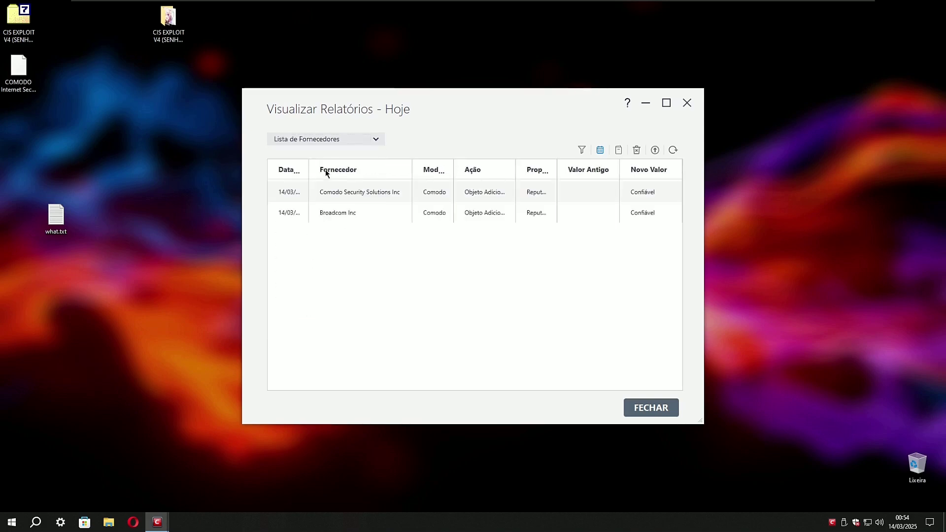
left_click(343, 138)
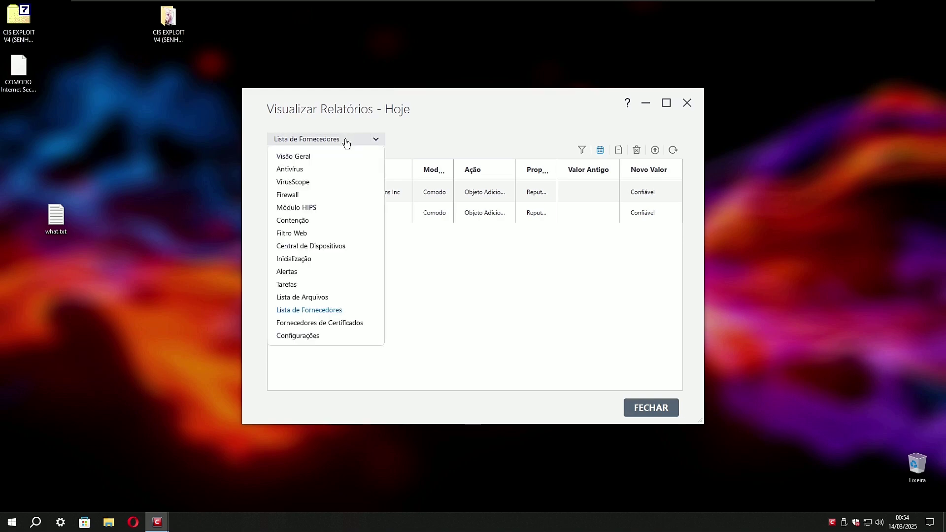
left_click(302, 298)
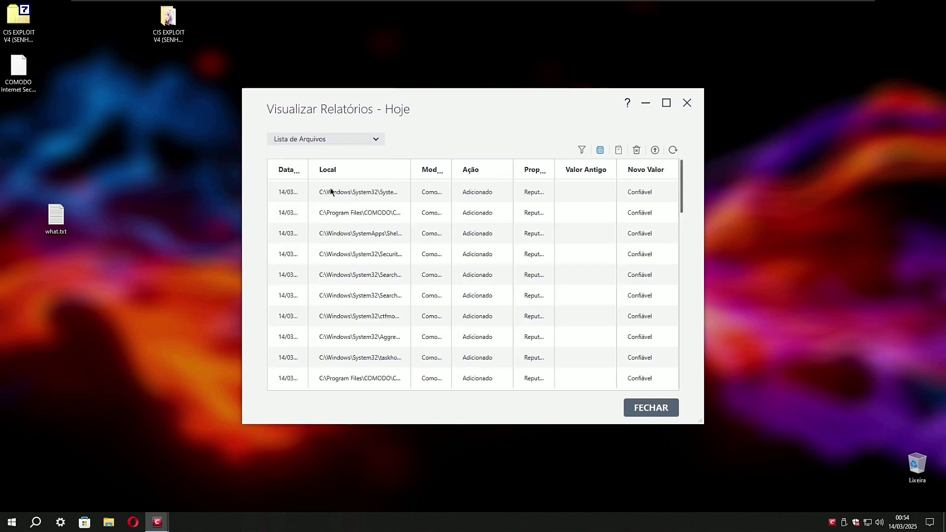
Step: Examine the Tarefas, Alertas, Inicialização and Central de Dispositivos logs in today's report
left_click(367, 139)
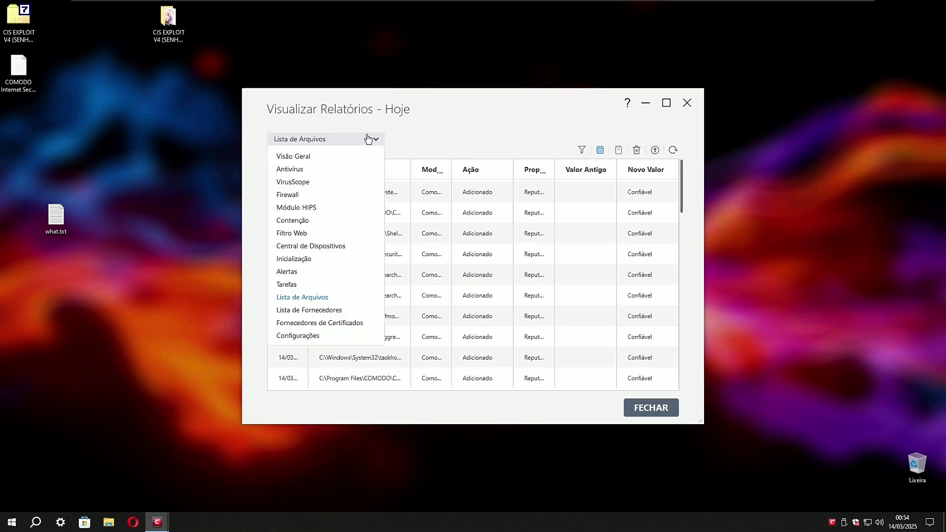
left_click(289, 285)
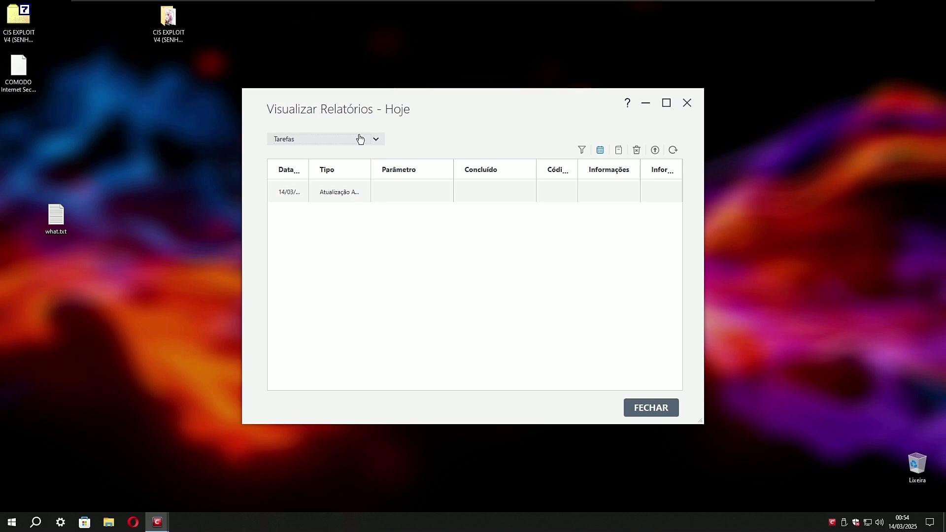
left_click(360, 139)
left_click(290, 275)
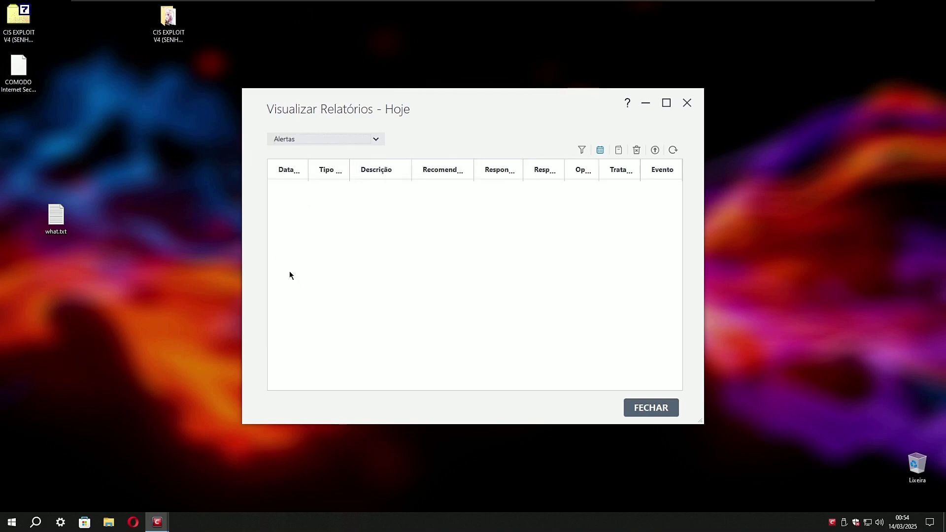
left_click(351, 139)
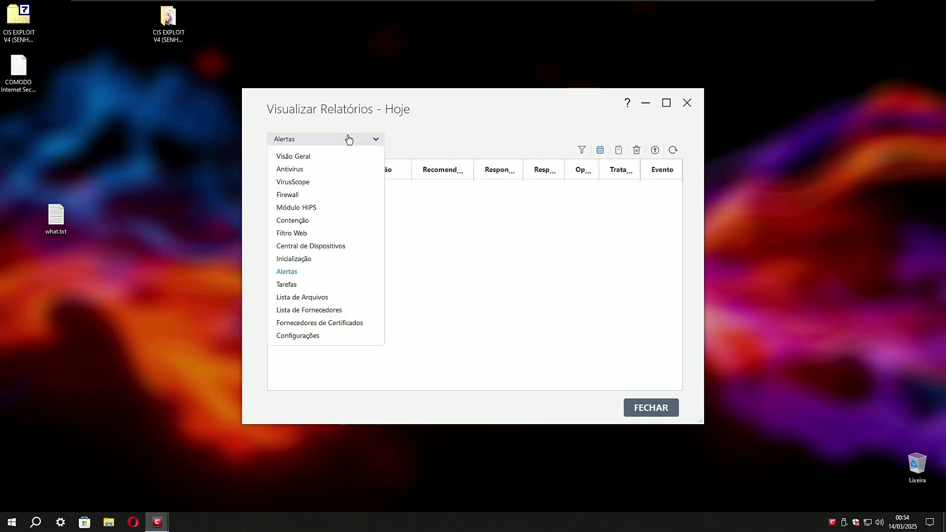
left_click(296, 266)
left_click(337, 140)
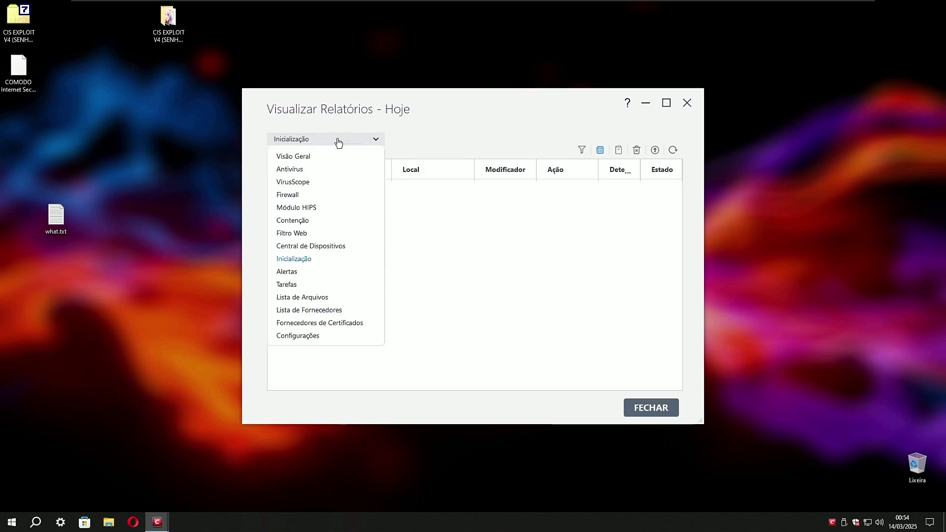
left_click(298, 246)
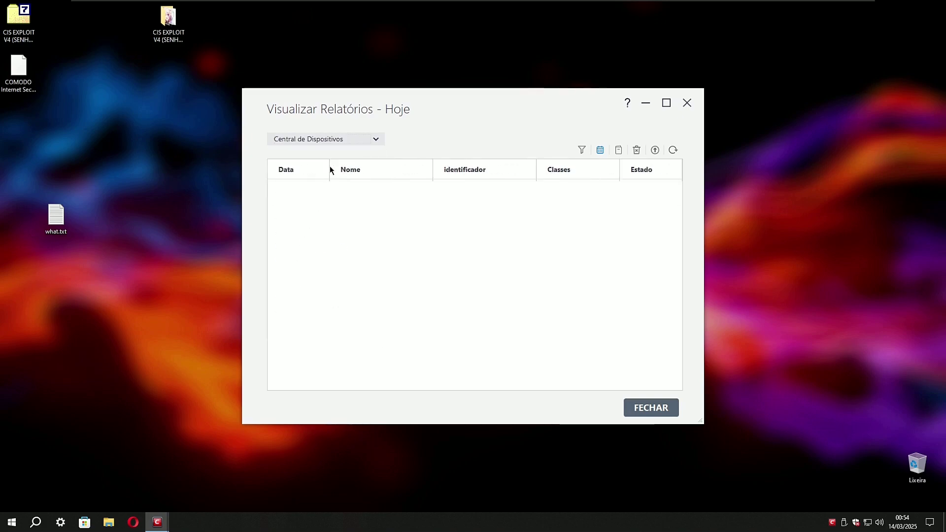
Step: Examine the Filtro Web, Contenção, Módulo HIPS and Firewall logs in today's report
left_click(340, 139)
left_click(298, 231)
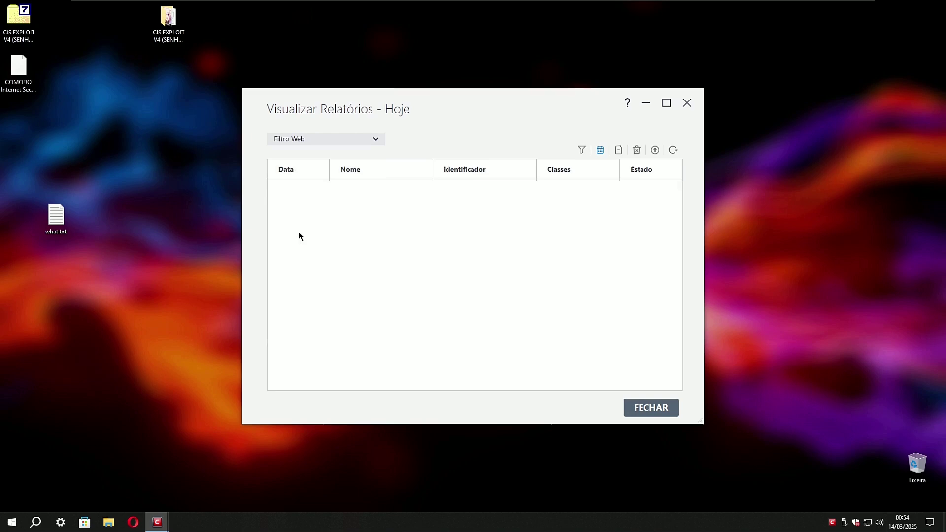
left_click(333, 140)
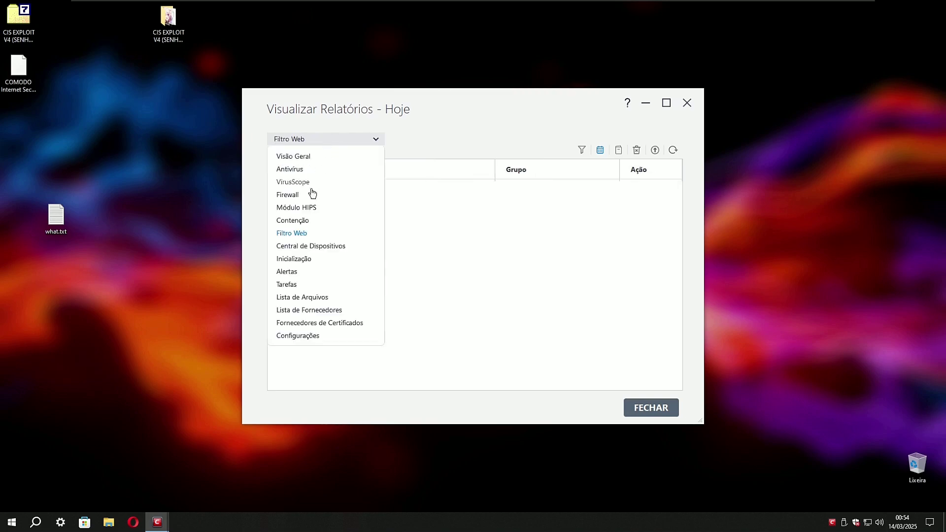
left_click(298, 220)
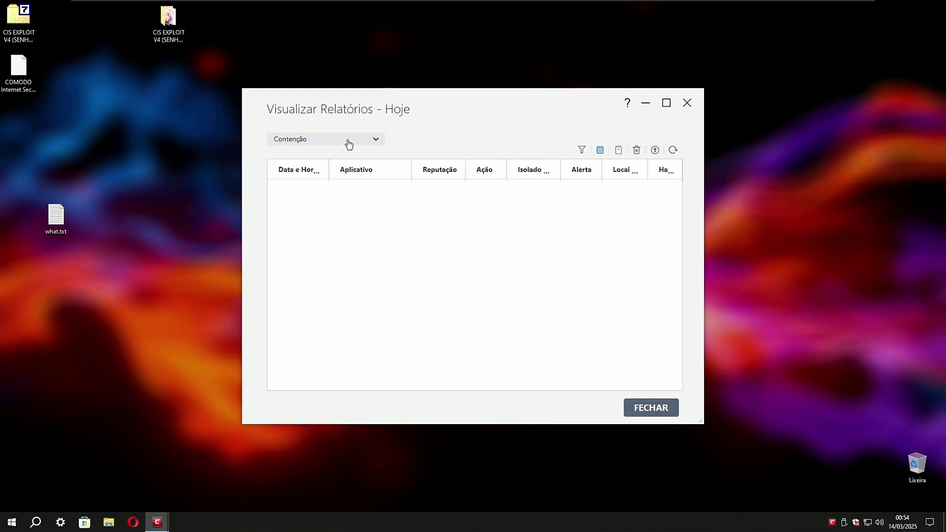
left_click(349, 142)
left_click(310, 209)
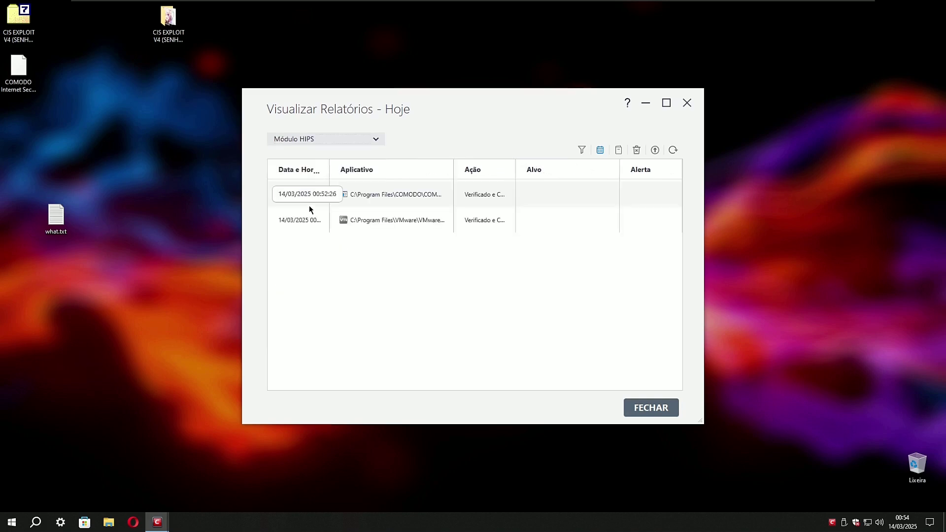
left_click(342, 142)
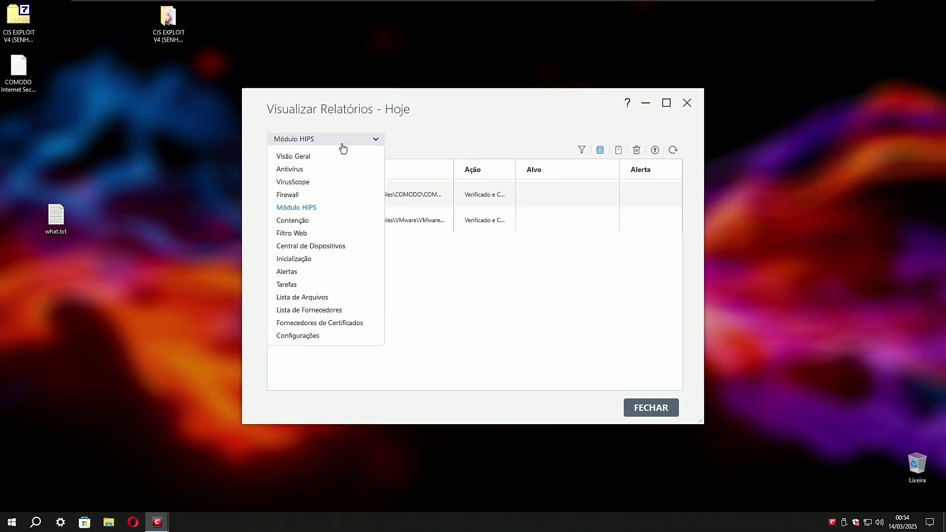
left_click(298, 195)
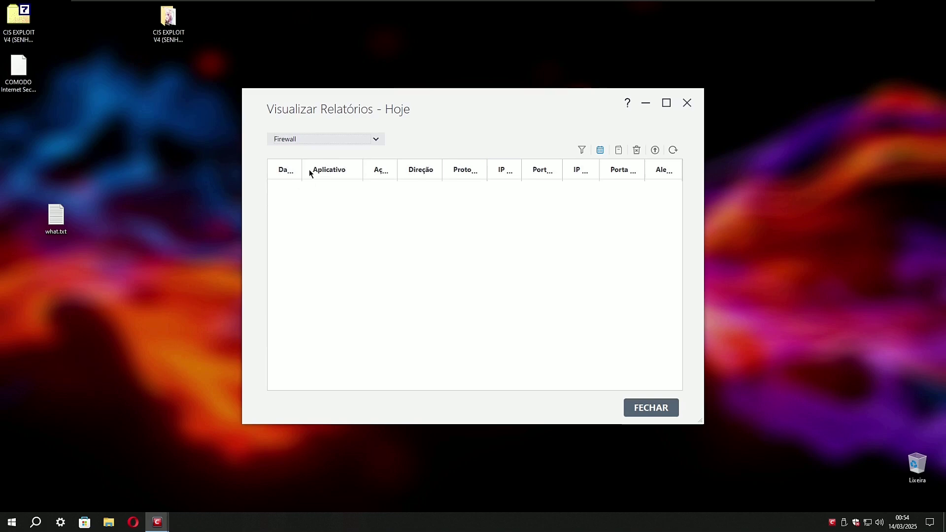
Step: Examine the VirusScope, Antivírus and Visão Geral logs, and close the report viewer
left_click(337, 140)
left_click(300, 181)
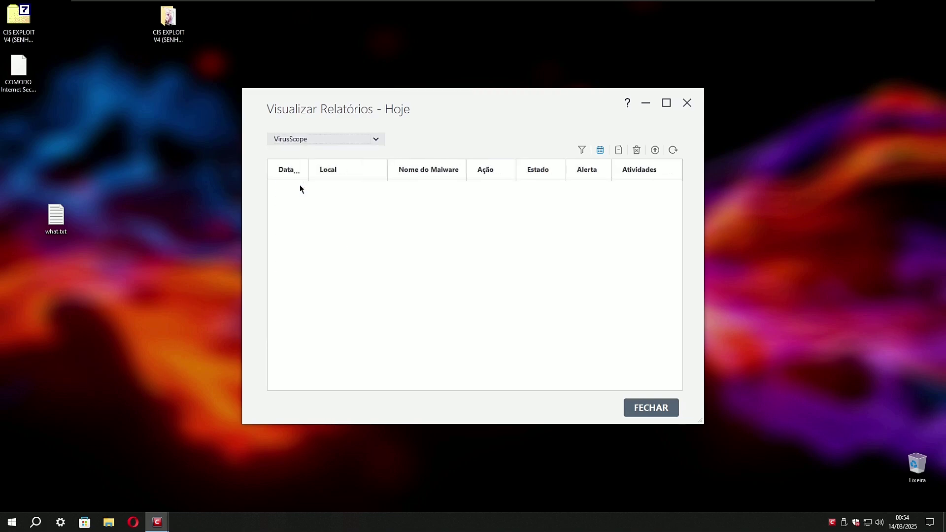
left_click(331, 141)
left_click(303, 169)
left_click(338, 142)
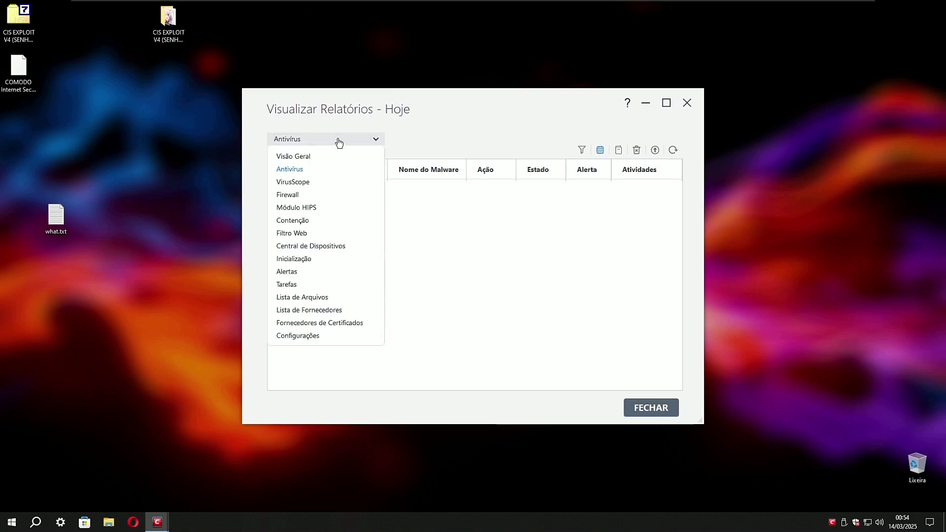
left_click(304, 158)
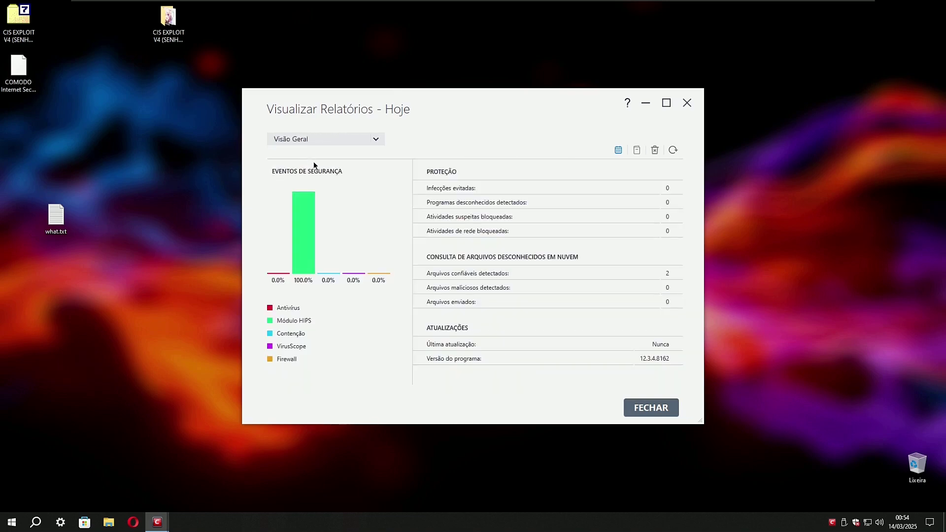
left_click(686, 103)
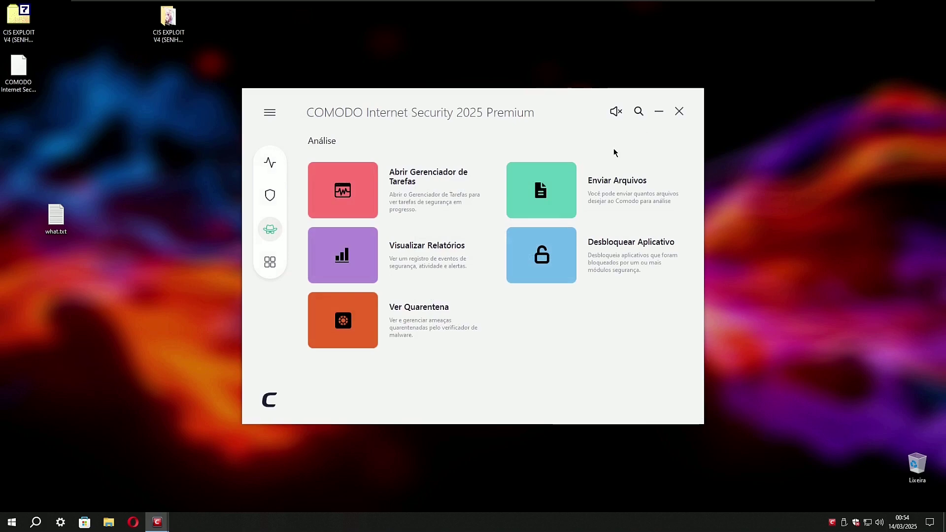
Step: Check the malware database update's progress, and view the Ferramentas and Em geral pages of the main COMODO window
mouse_move(158, 521)
left_click(197, 478)
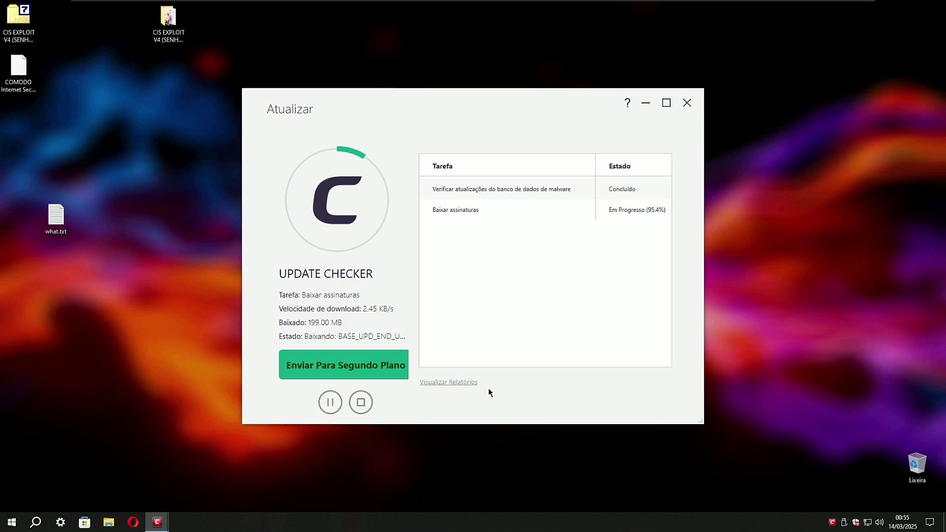
mouse_move(161, 525)
left_click(141, 478)
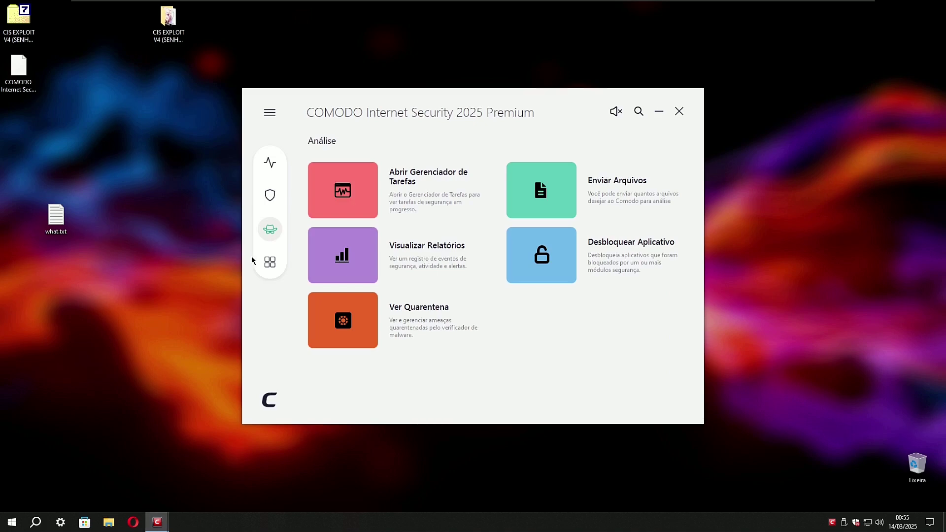
left_click(266, 267)
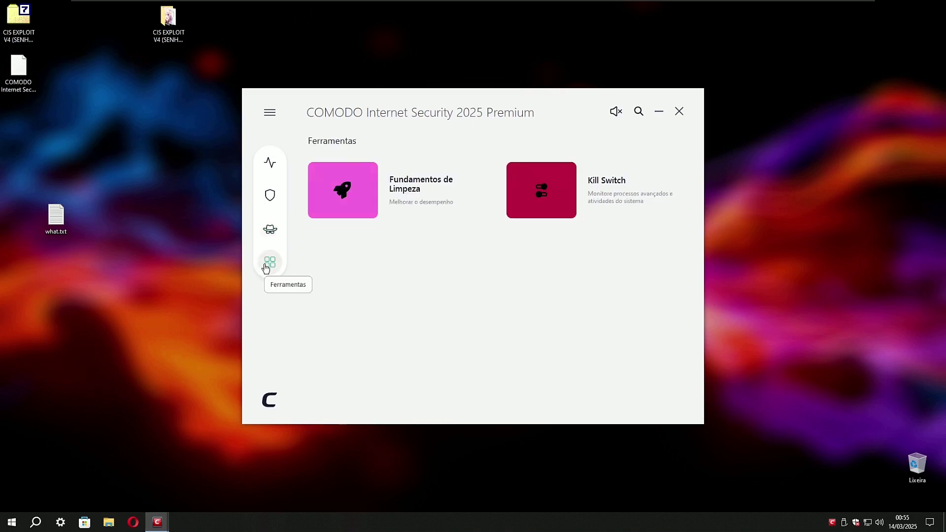
left_click(270, 167)
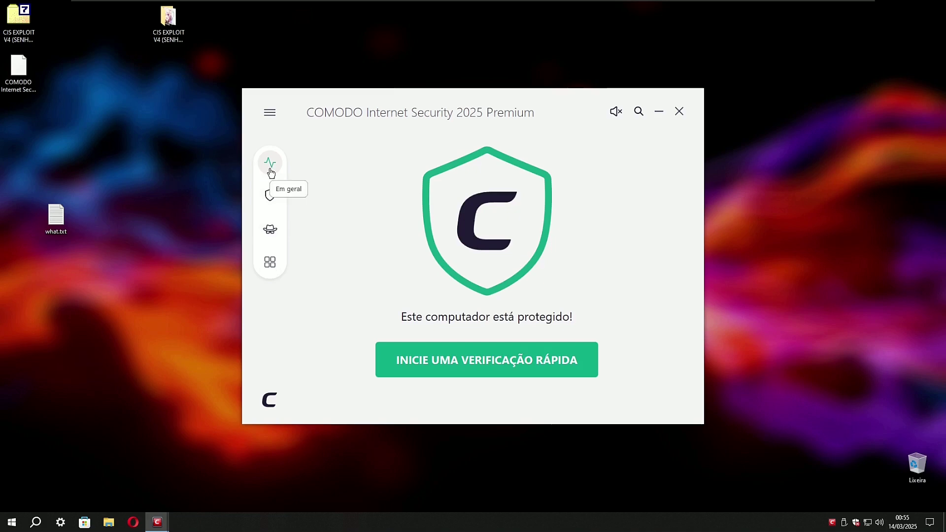
Step: Open COMODO's Sobre information, highlight the database and product versions, and close it
left_click(273, 115)
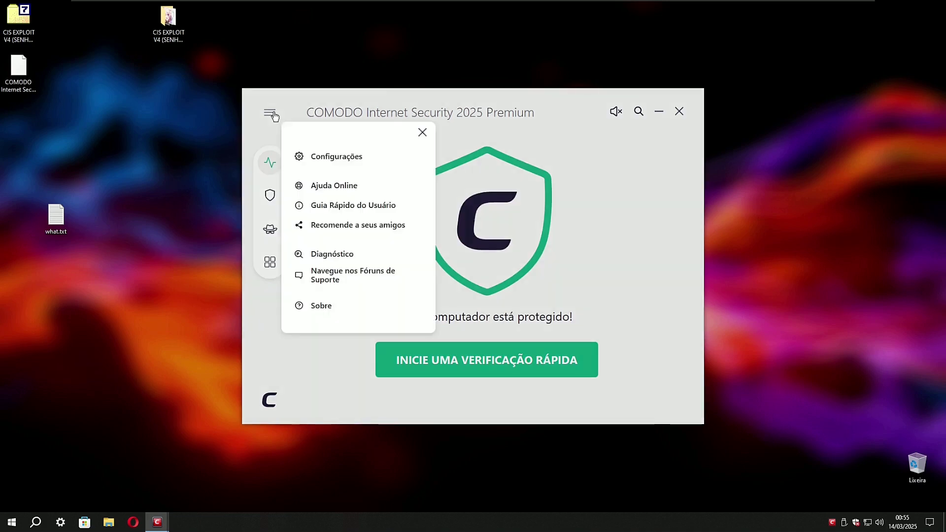
left_click(319, 307)
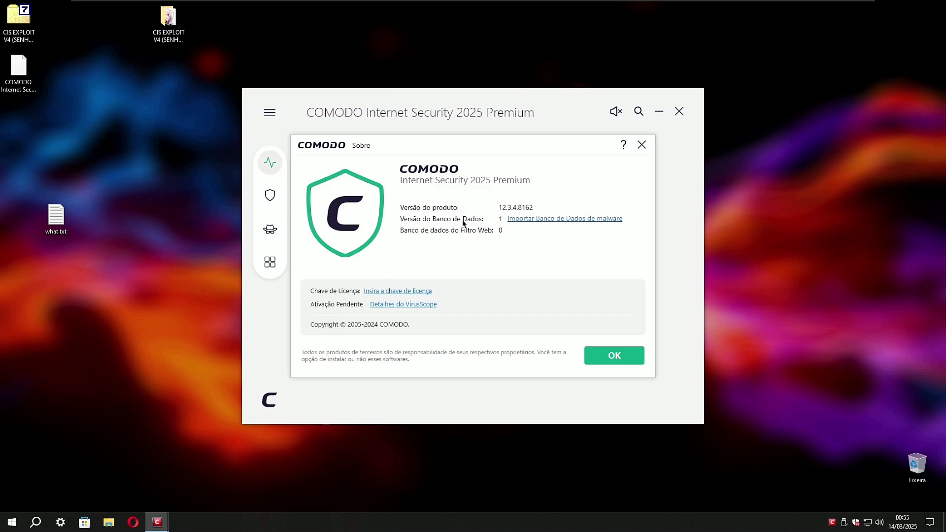
left_click_drag(502, 219, 493, 218)
left_click_drag(499, 208, 543, 206)
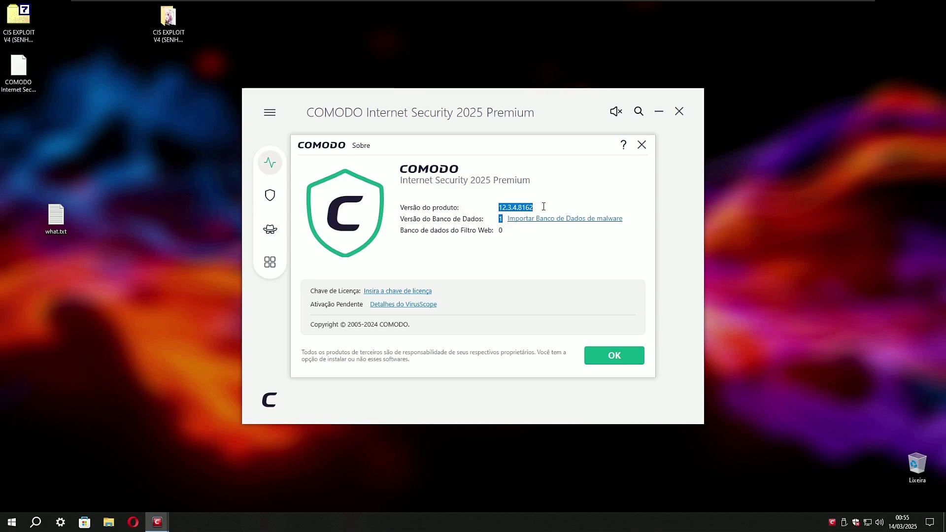
left_click(613, 357)
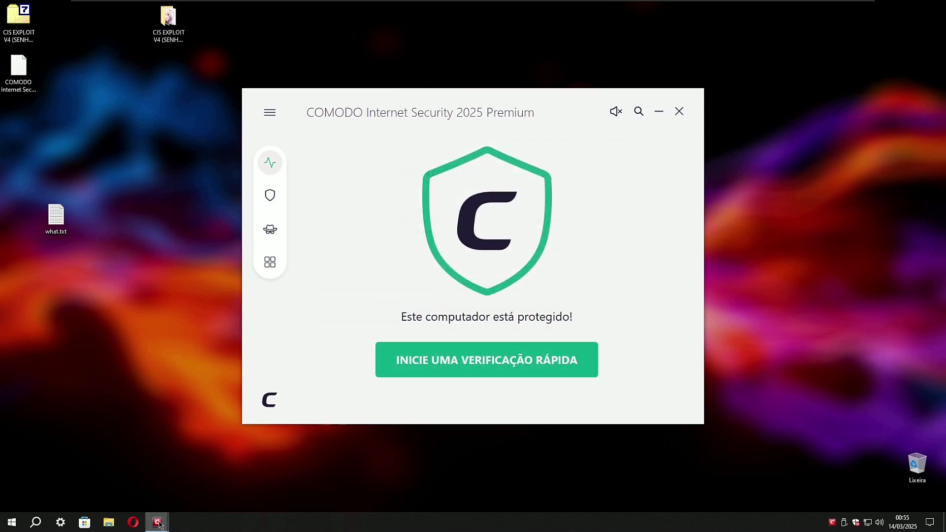
Step: Bring up the malware database update task, review its task states and close it
mouse_move(159, 525)
left_click(197, 460)
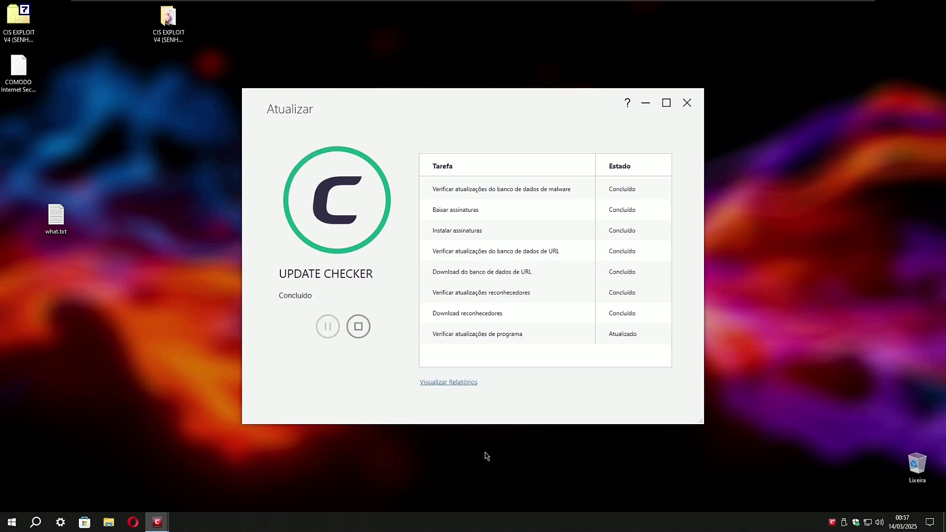
left_click(357, 326)
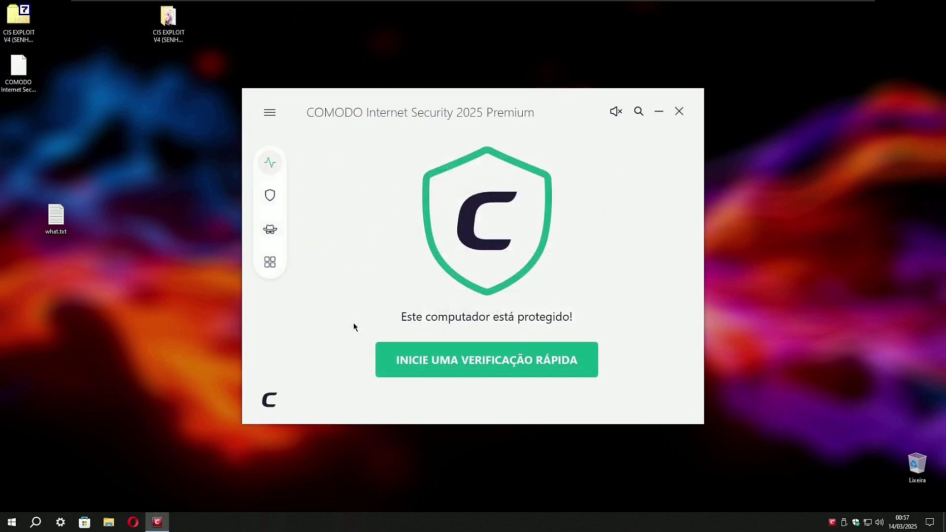
Step: Recheck COMODO's Sobre information, highlight the malware database version and close it
left_click(271, 118)
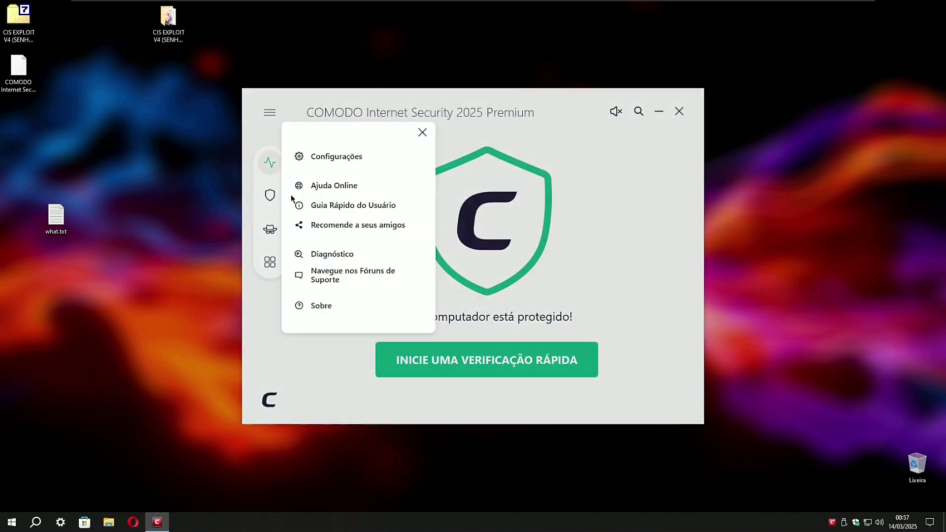
left_click(317, 303)
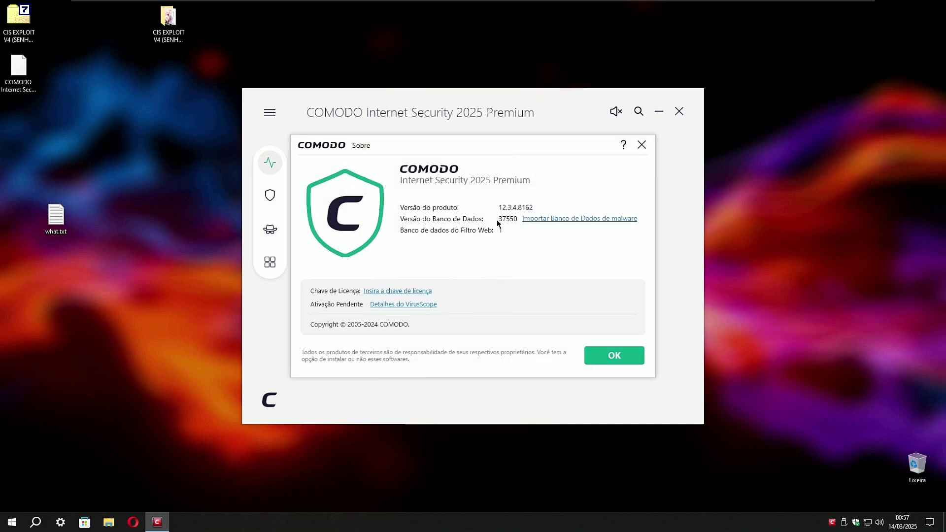
left_click_drag(498, 217, 516, 219)
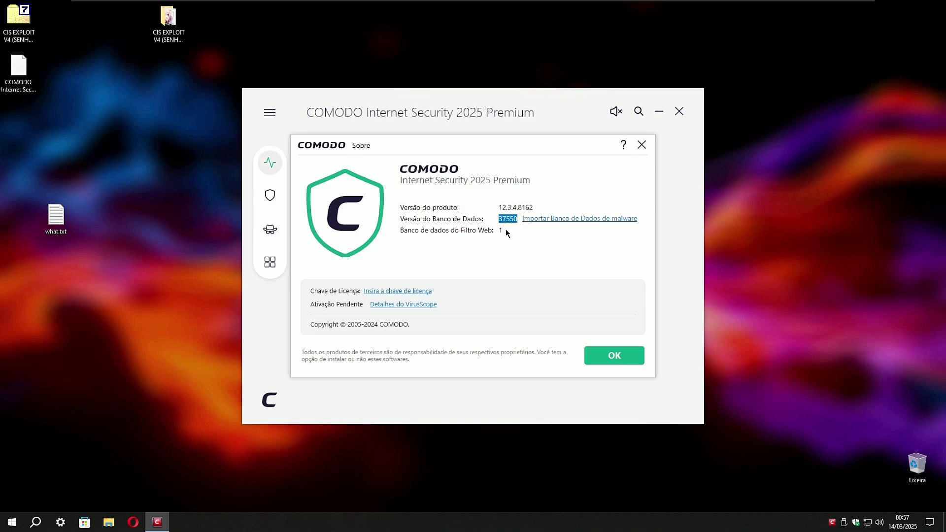
left_click(611, 354)
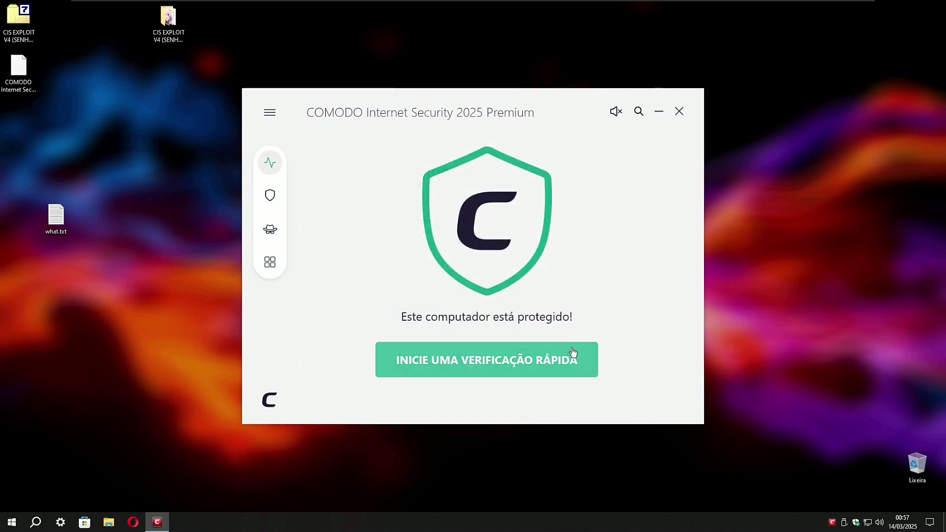
Step: Run COMODO's update check from the Proteção page, dismiss the finished task and close the main COMODO window
left_click(269, 196)
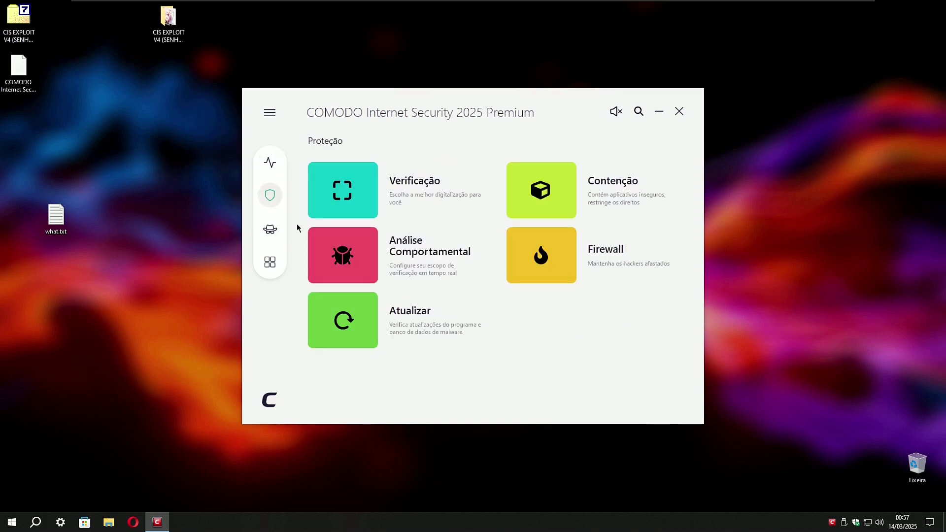
left_click(345, 316)
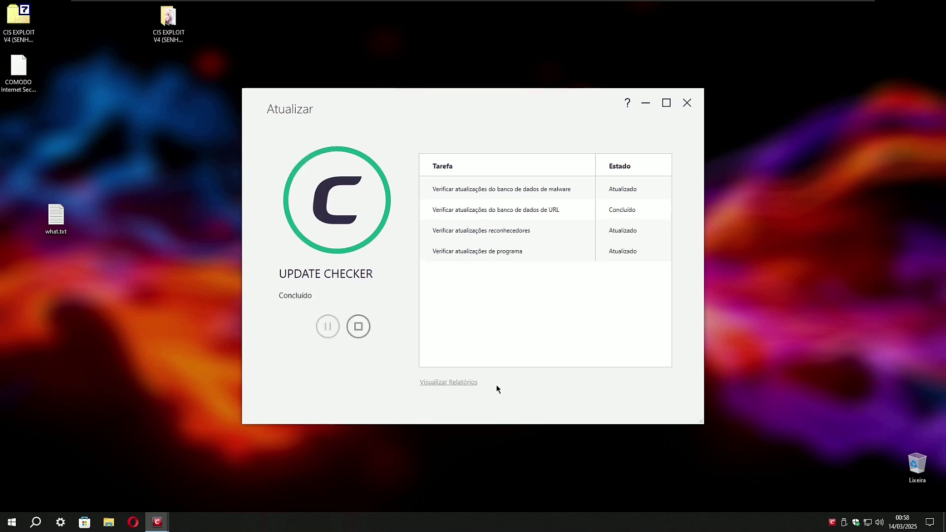
left_click(359, 326)
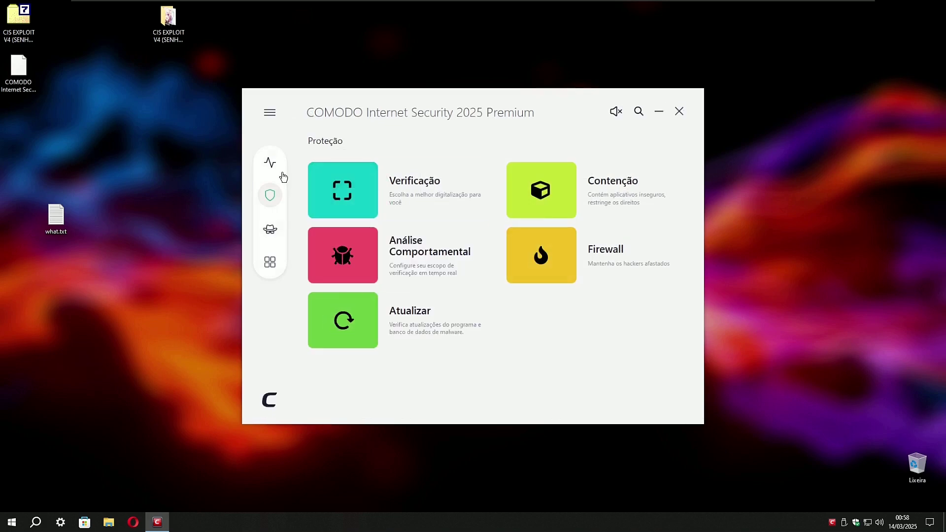
left_click(275, 166)
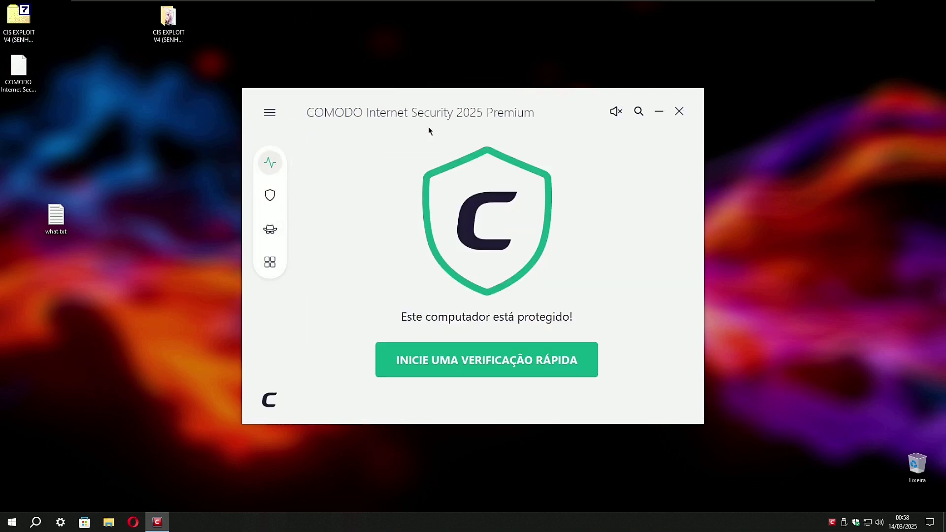
left_click(678, 112)
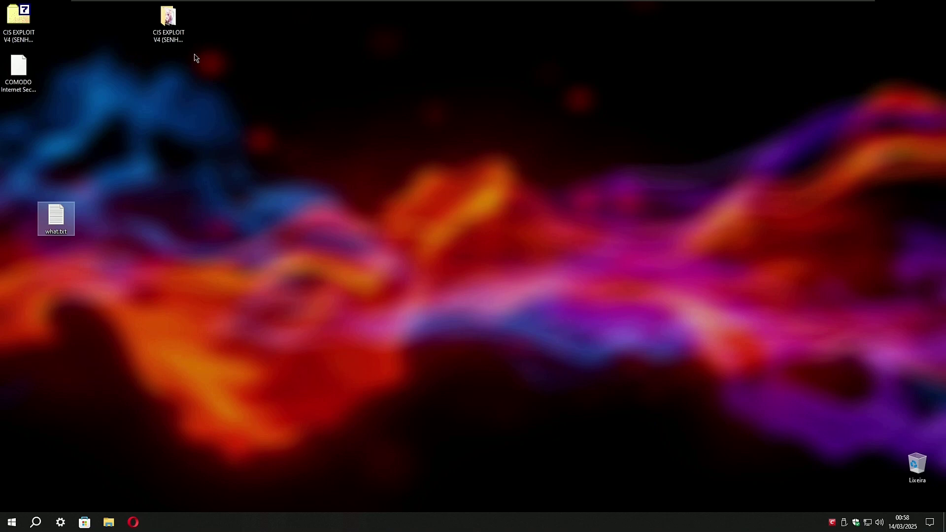
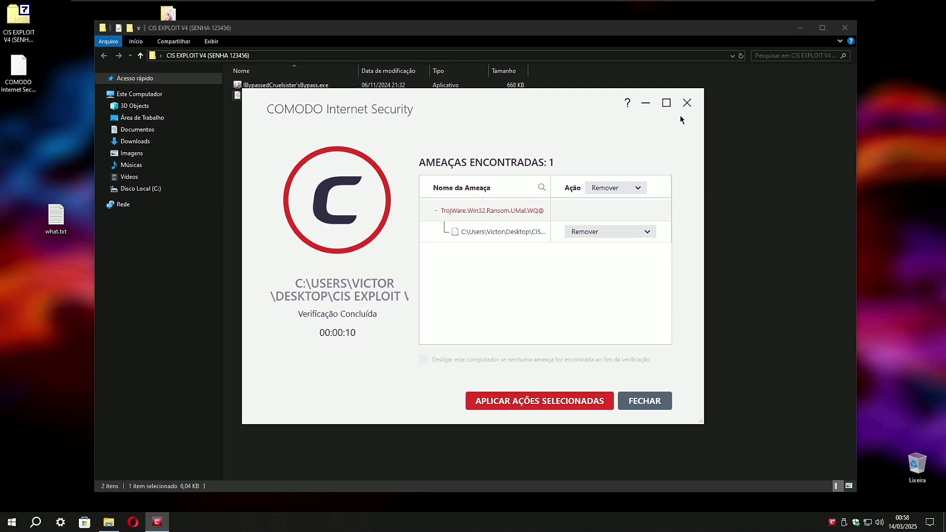
Step: Close the scan results without applying any action, and inspect the files in the Vídeos and Documentos folders
left_click(687, 104)
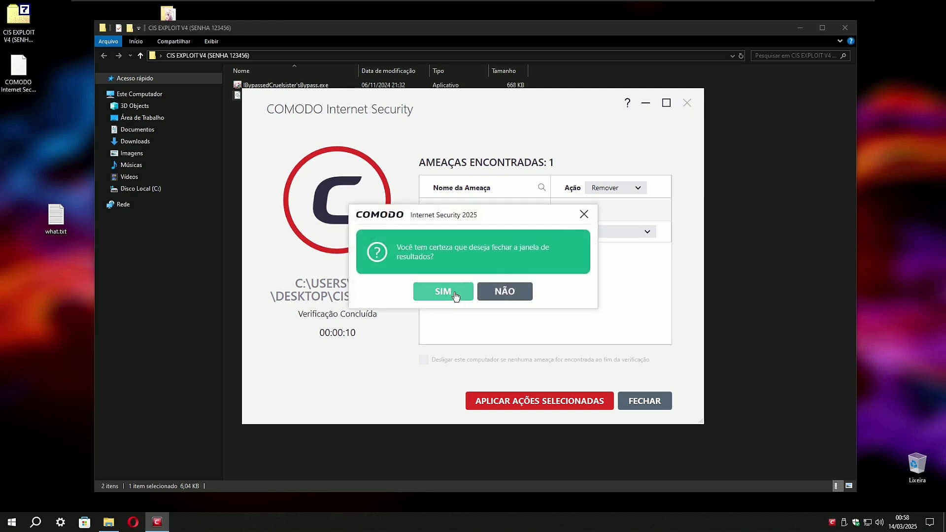
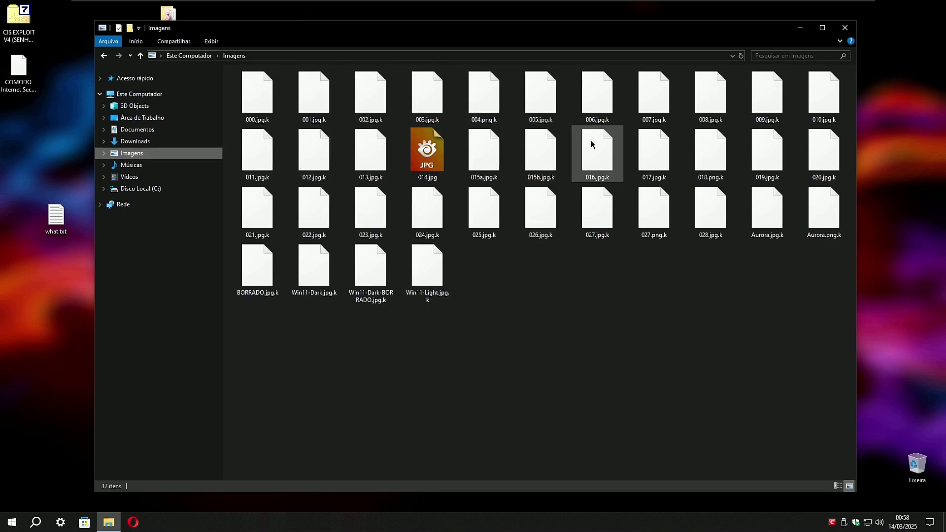
left_click(129, 177)
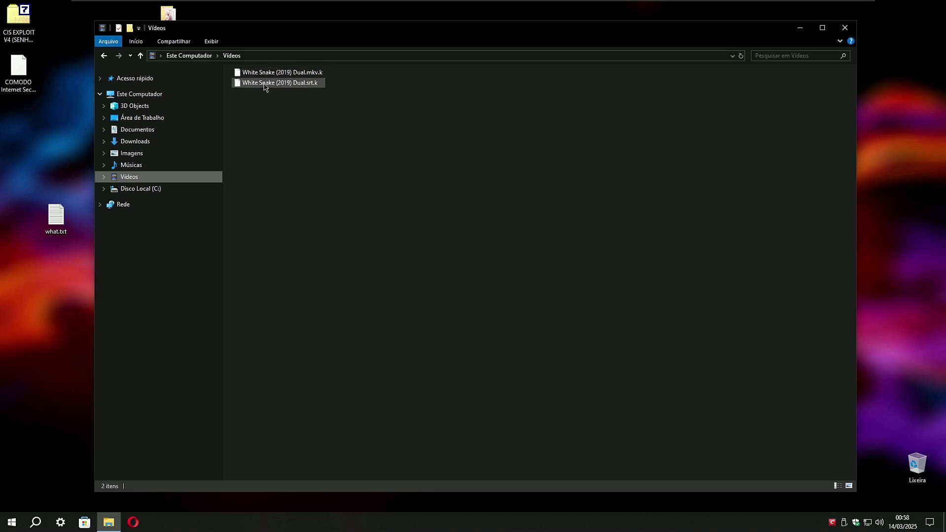
left_click(140, 130)
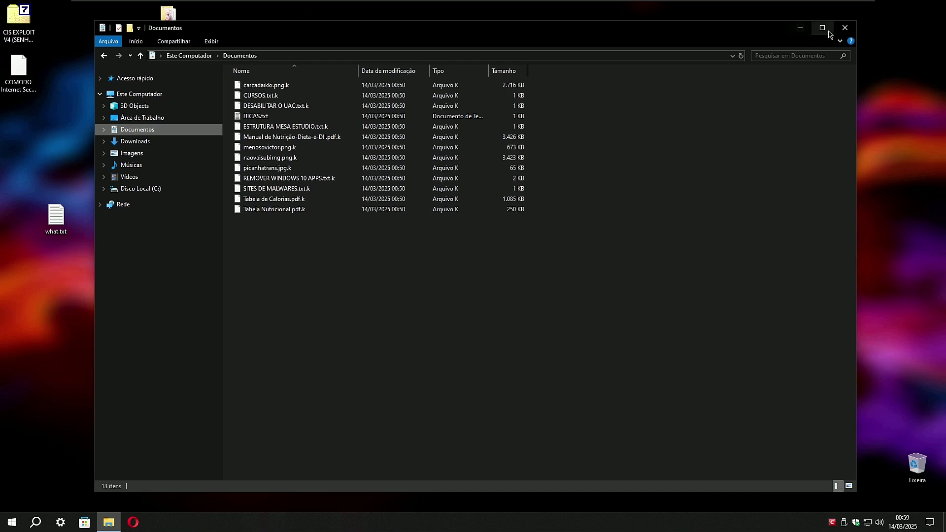
left_click(844, 28)
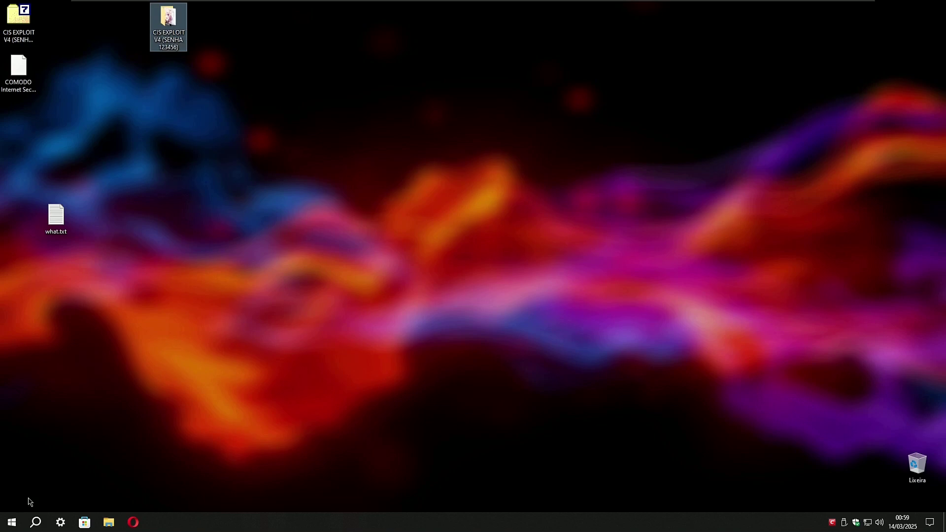
Step: Bring up the Windows power options
left_click(18, 527)
left_click(12, 501)
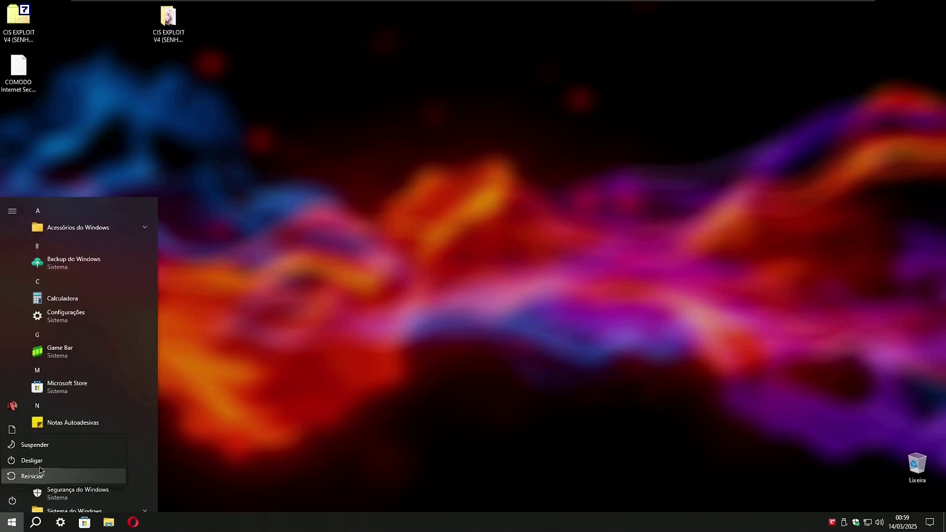